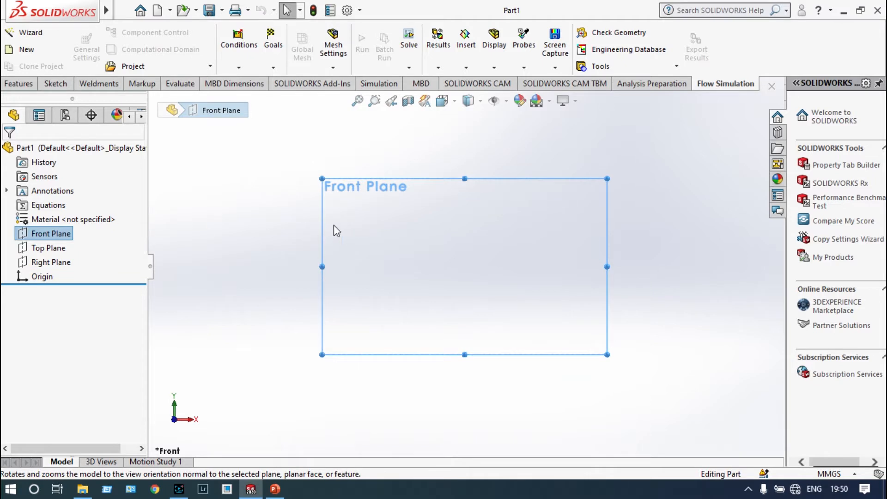
- Start a sketch on the Front Plane and draw a vertical centerline running through the origin, from above it to well below it
left_click(56, 84)
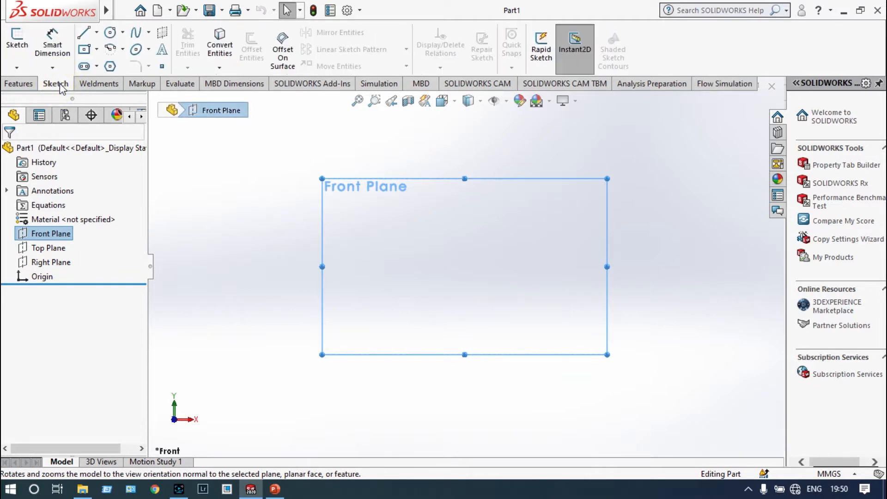
left_click(96, 33)
left_click(93, 65)
left_click(465, 187)
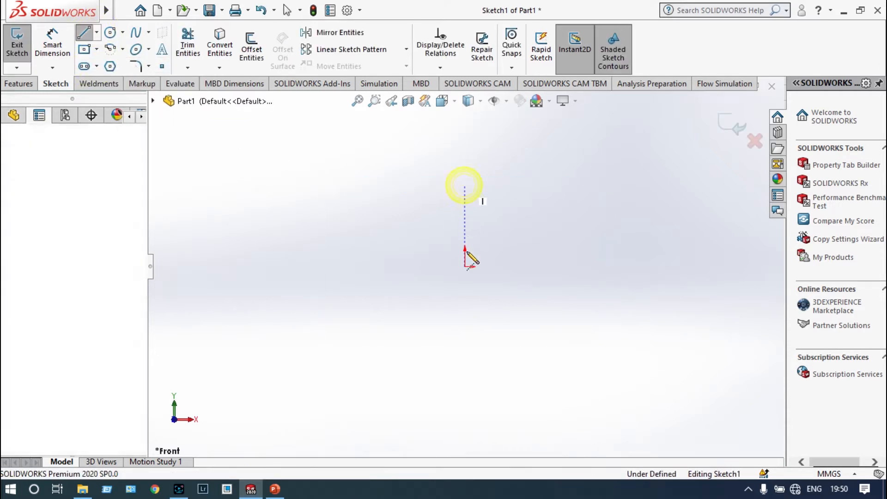
left_click(466, 419)
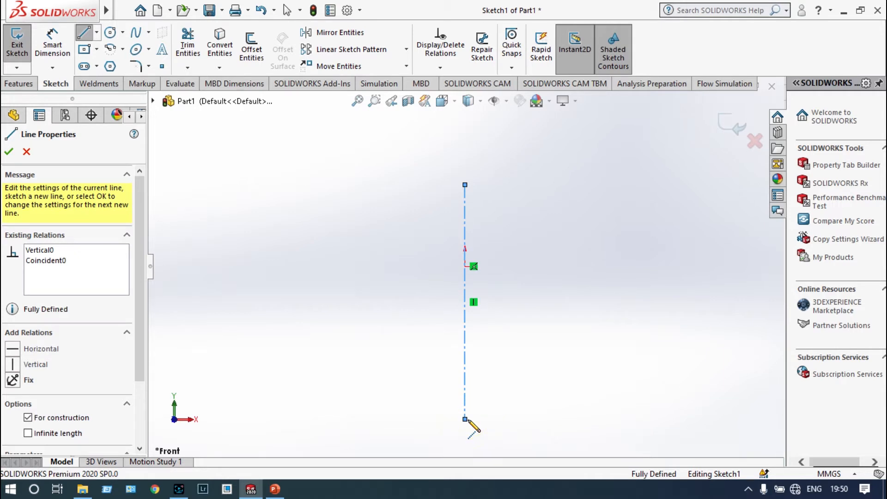
key("Escape")
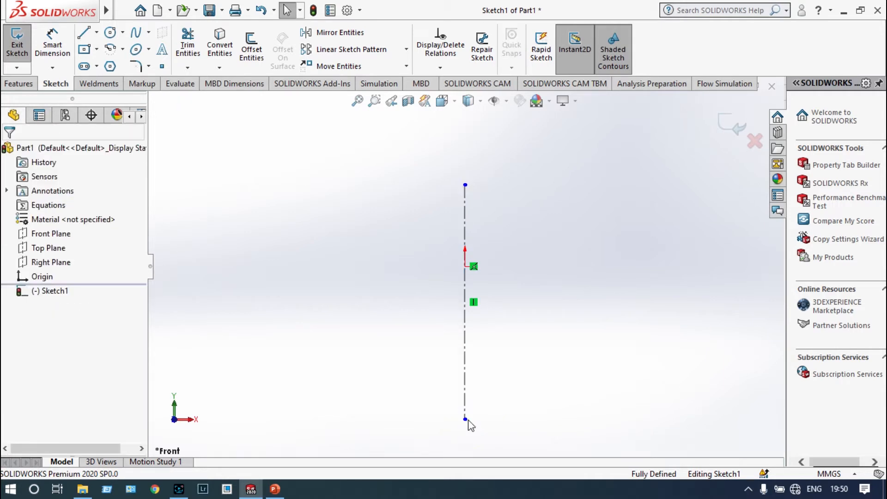
- Draw a centerpoint arc of about 142 mm radius centred on the centerline's lower end, running from the right side to the centerline near its upper end
left_click(111, 49)
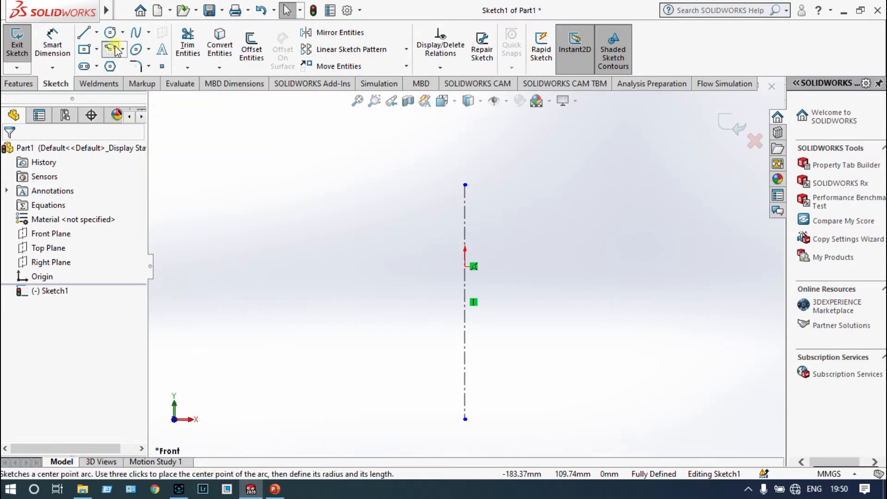
left_click(466, 419)
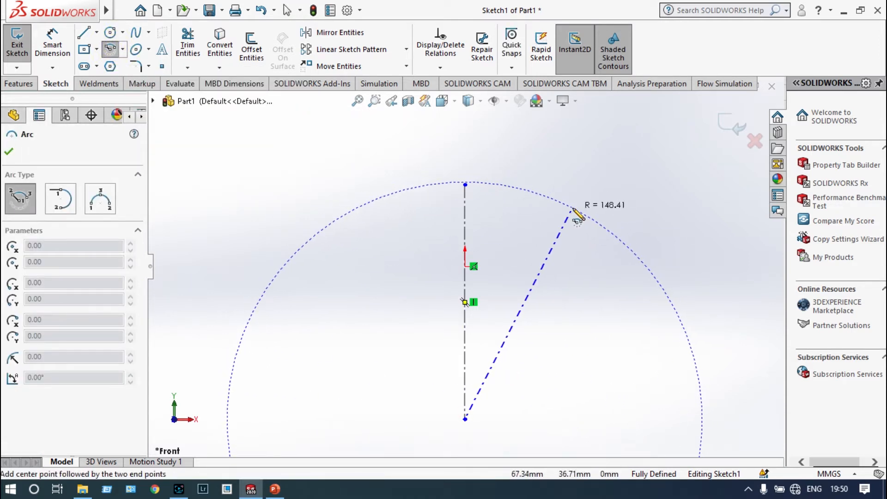
left_click(570, 216)
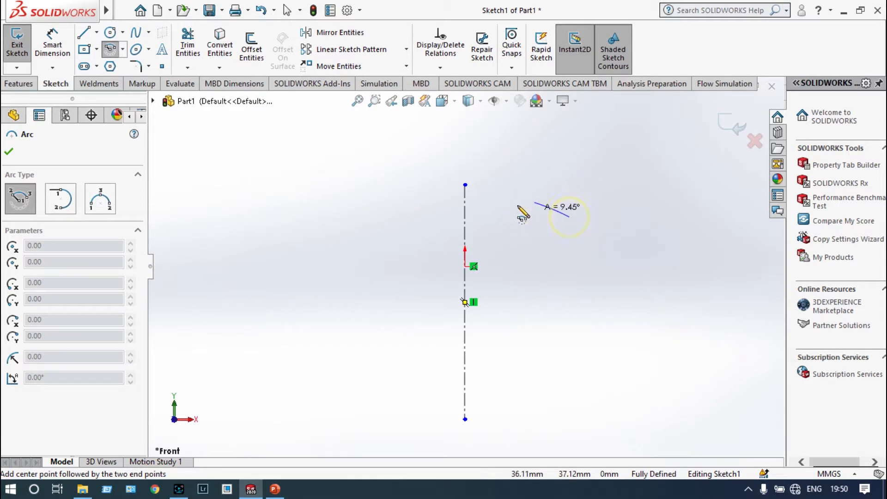
left_click(467, 192)
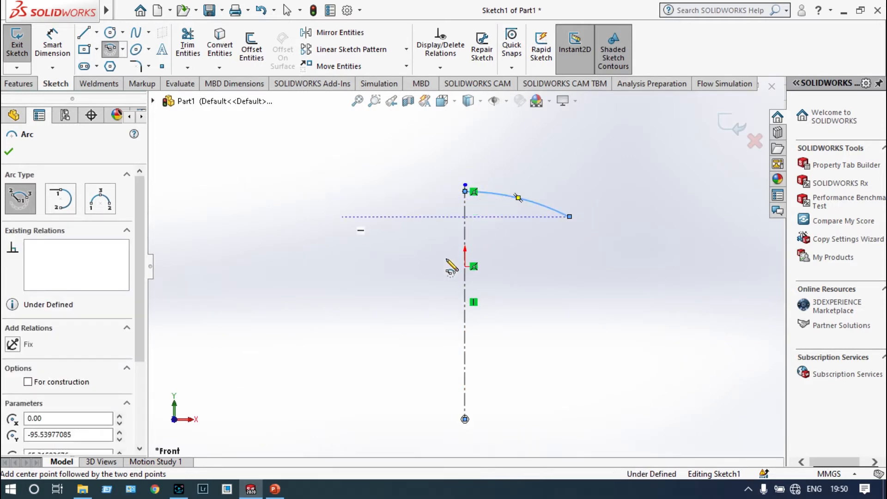
- Draw a second centerpoint arc just below the first, with the same centre and its inner end on the centerline
left_click(466, 419)
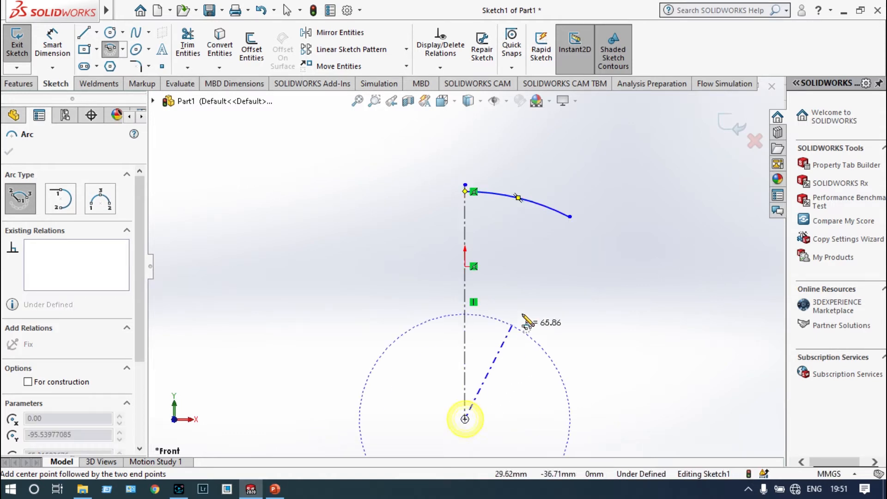
left_click(547, 232)
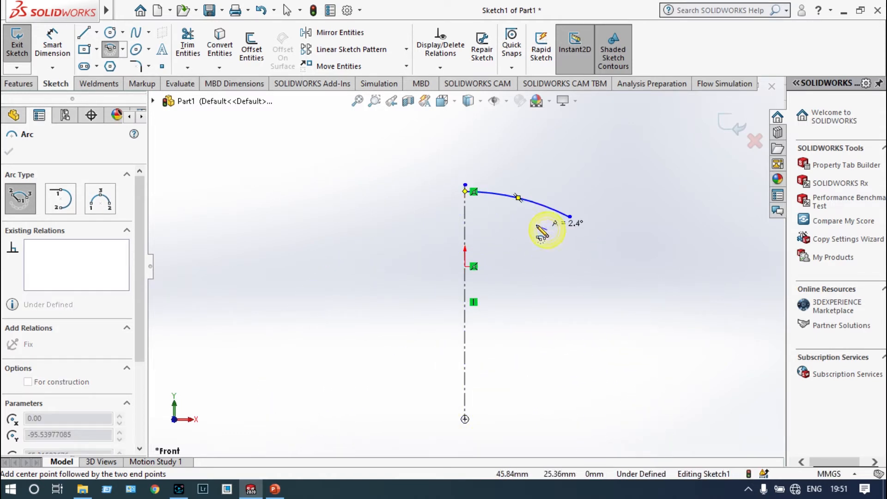
left_click(467, 215)
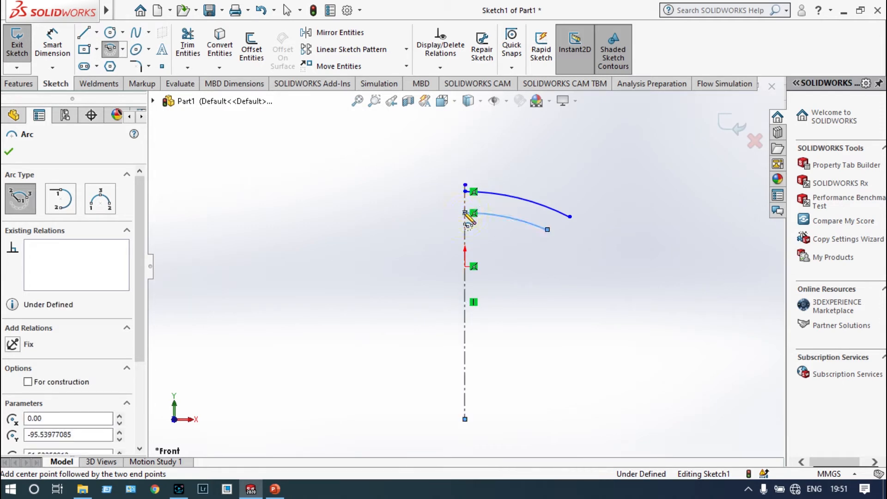
key("Escape")
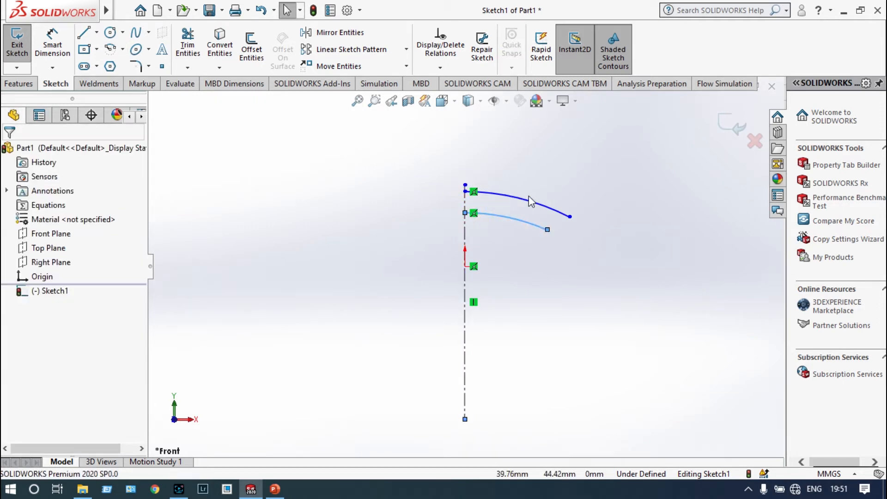
- Dimension the upper arc's radius as 170 mm, consulting the piston's sectional view in PowerPoint for the value
left_click(64, 51)
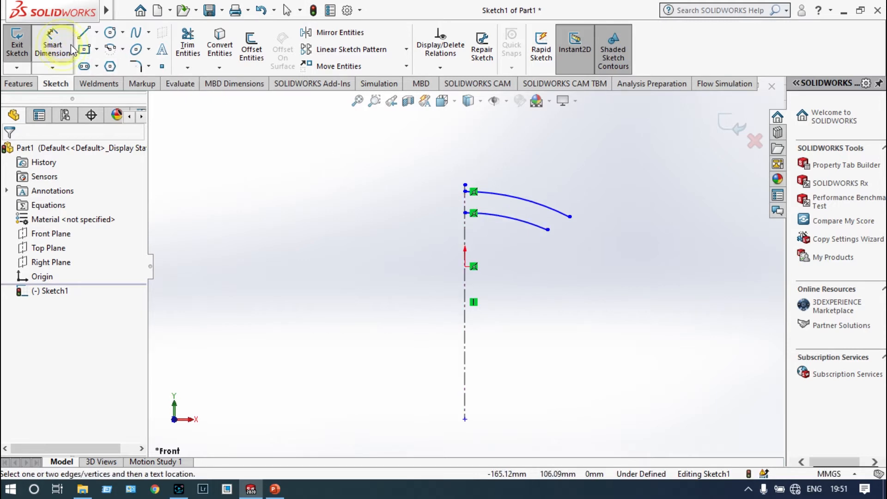
left_click(517, 197)
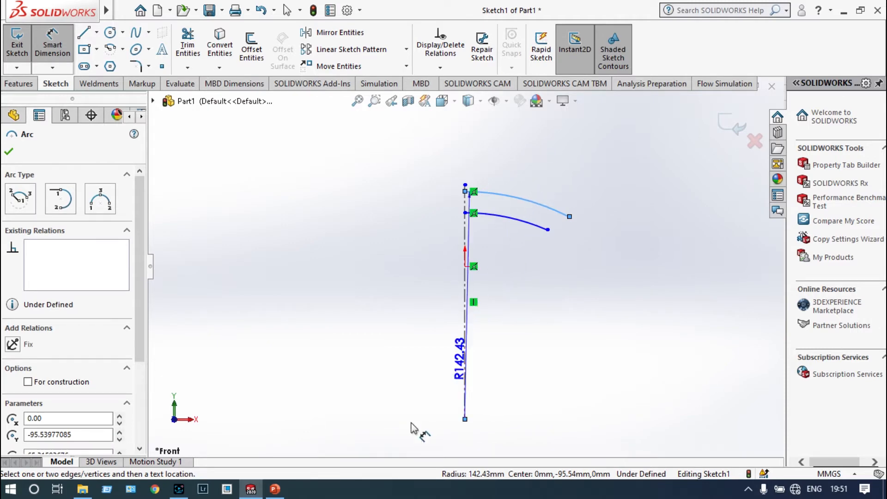
left_click(274, 490)
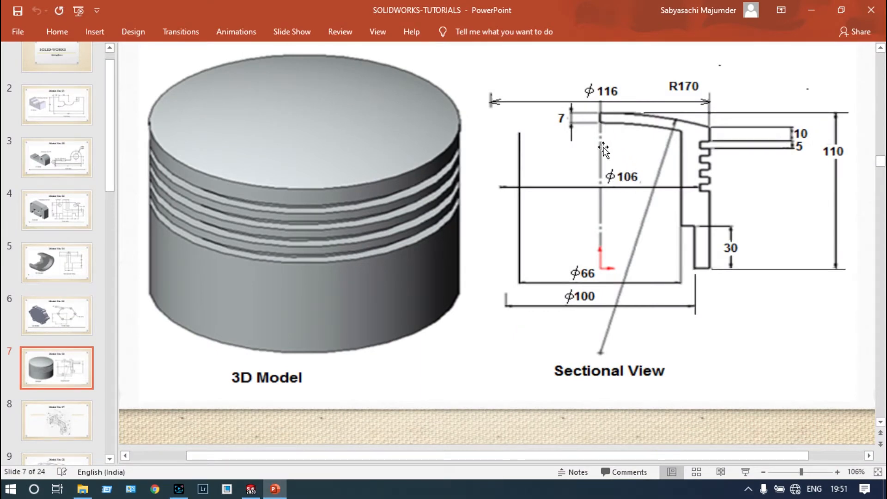
left_click(810, 10)
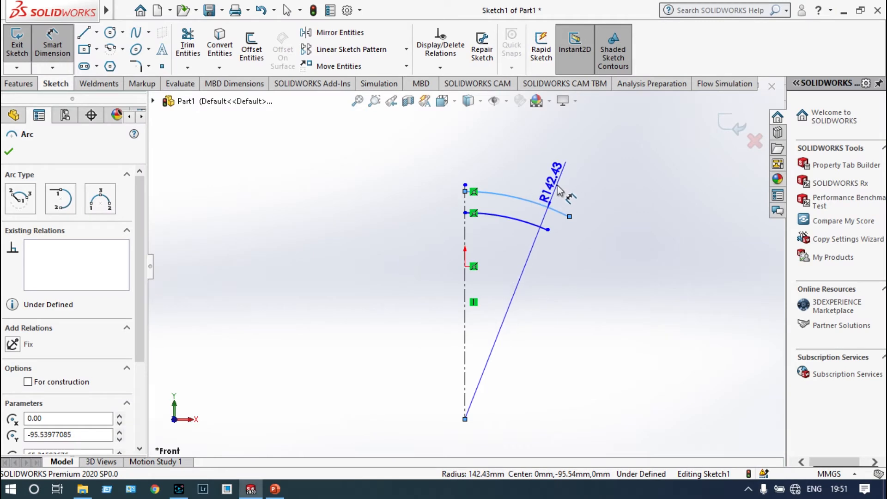
left_click(558, 185)
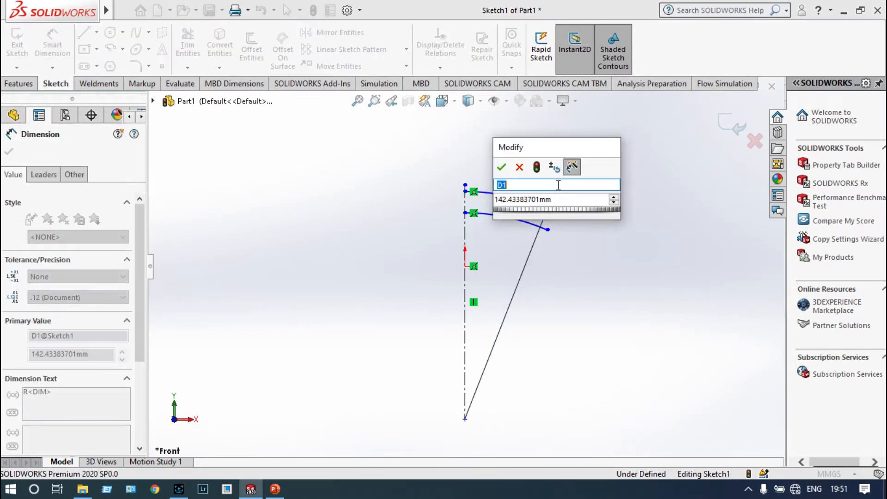
left_click(554, 198)
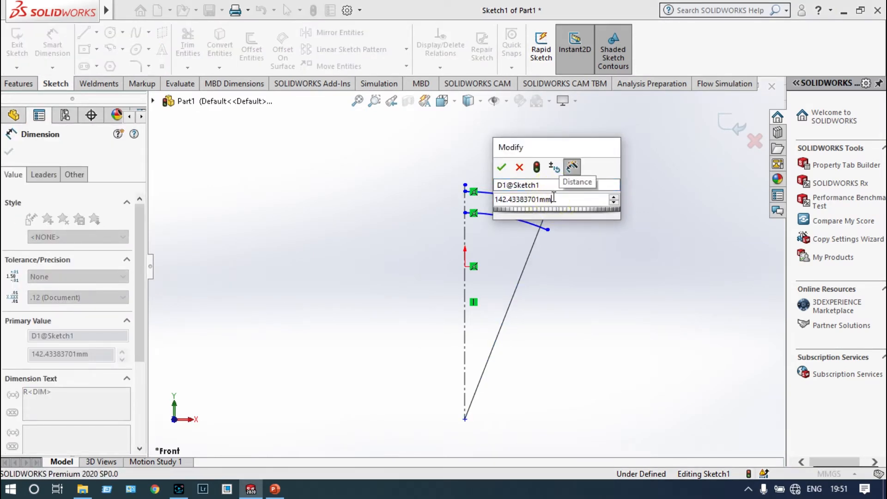
key("BackSpace")
key("BackSpace")
key("BackSpace")
key("BackSpace")
key("BackSpace")
key("BackSpace")
key("BackSpace")
key("BackSpace")
key("BackSpace")
key("BackSpace")
key("BackSpace")
key("BackSpace")
key("BackSpace")
type("170")
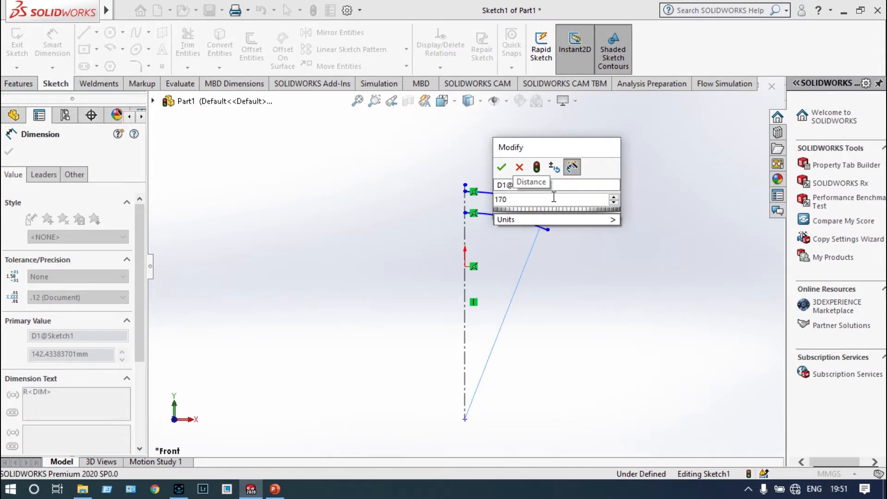
key("Return")
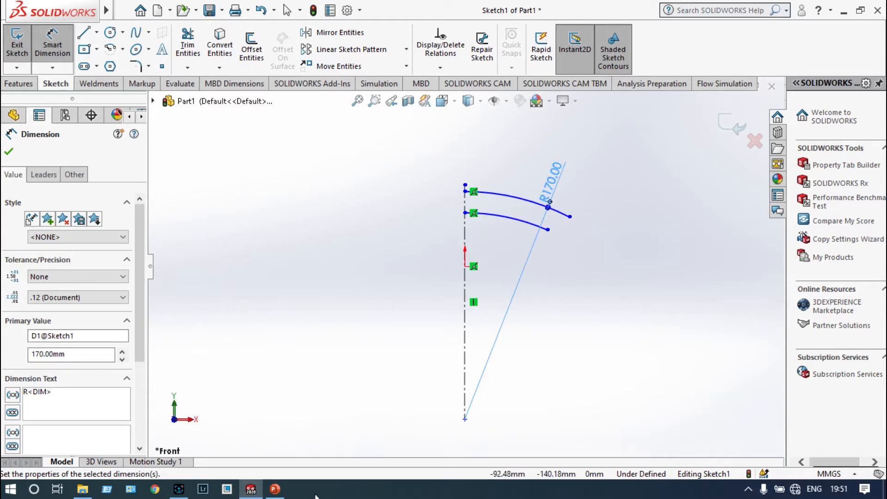
- Check the sectional view in PowerPoint and add a 116 mm diameter dimension from the upper arc's outer endpoint across the centerline
left_click(274, 489)
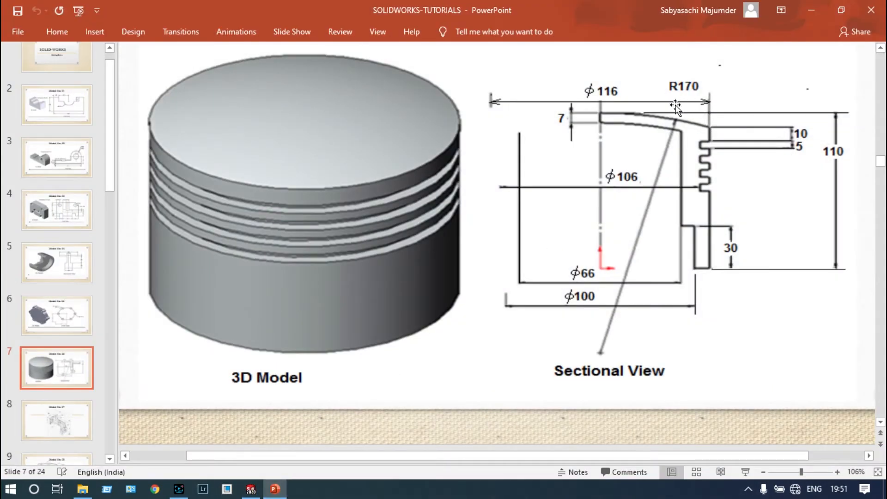
left_click(812, 10)
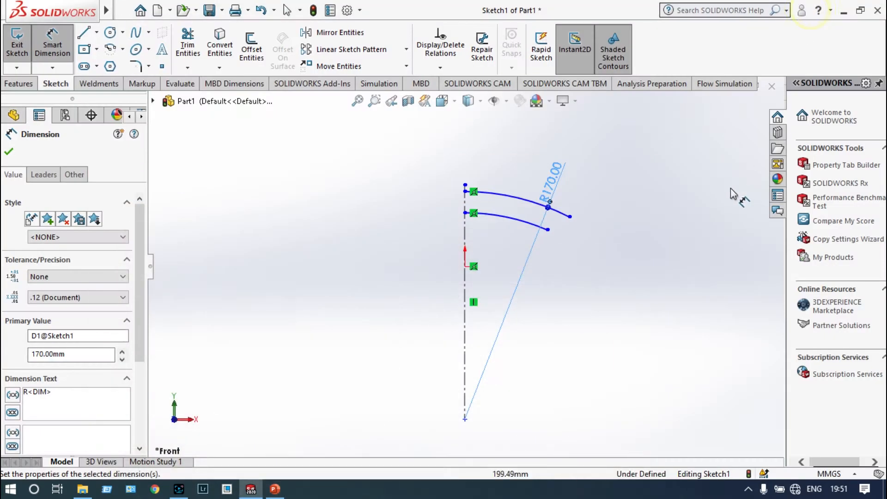
left_click(570, 217)
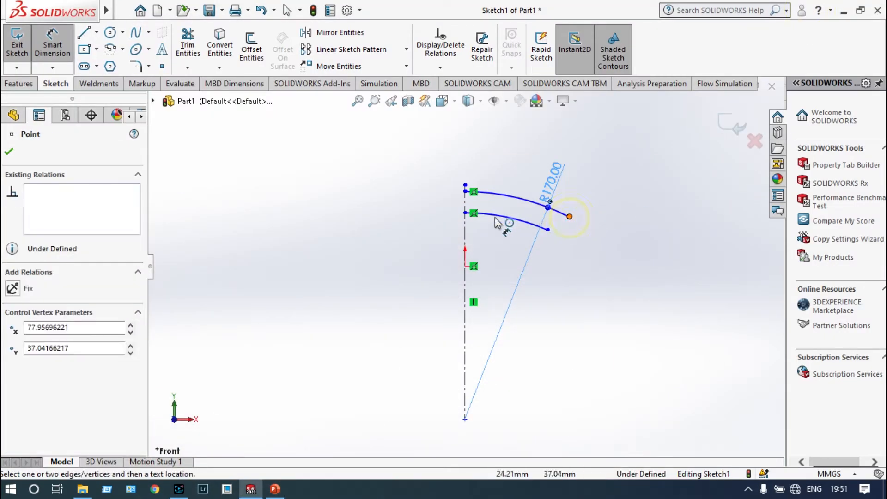
left_click(466, 225)
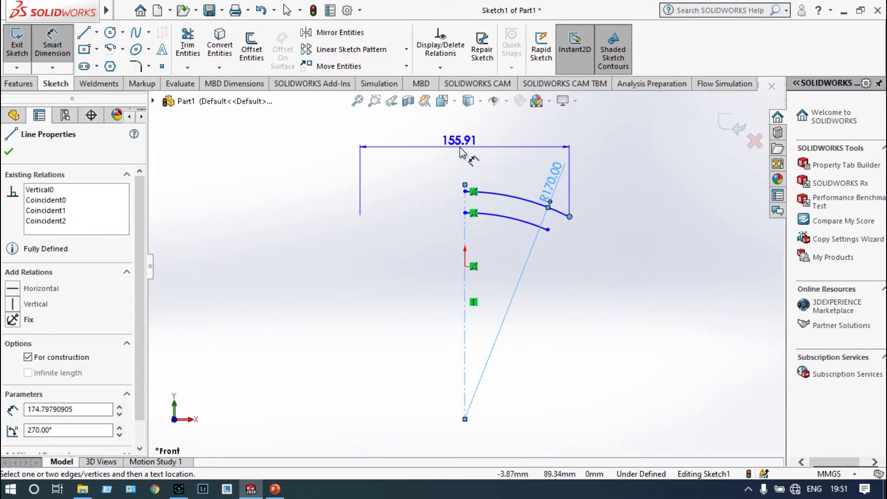
left_click(461, 141)
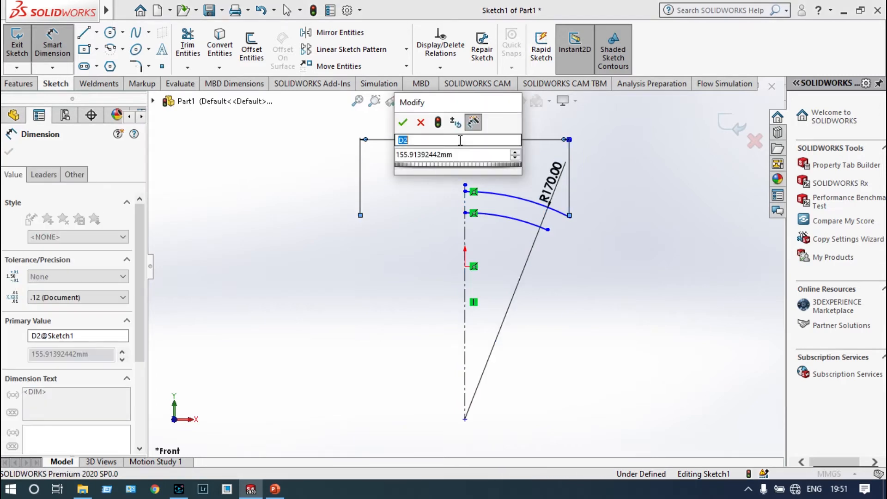
left_click(461, 156)
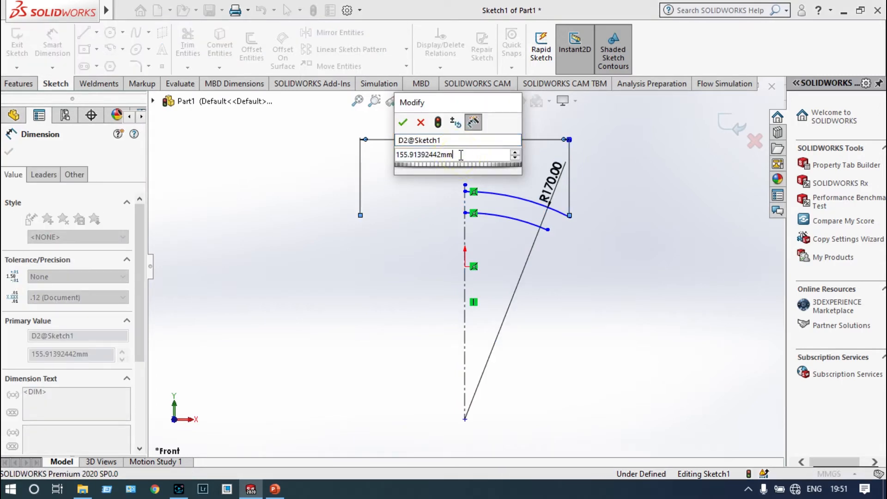
key("BackSpace")
key("BackSpace")
key("BackSpace")
key("BackSpace")
key("BackSpace")
key("BackSpace")
key("BackSpace")
key("BackSpace")
key("BackSpace")
key("BackSpace")
key("BackSpace")
key("BackSpace")
key("BackSpace")
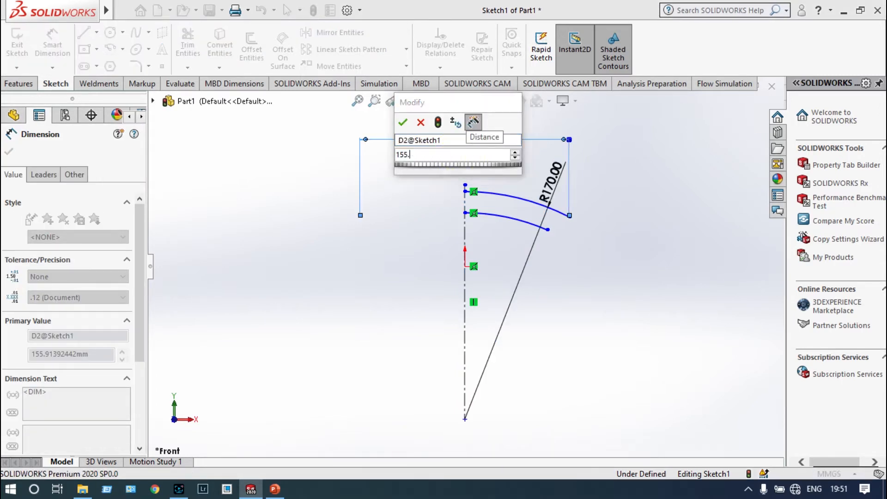
type("116")
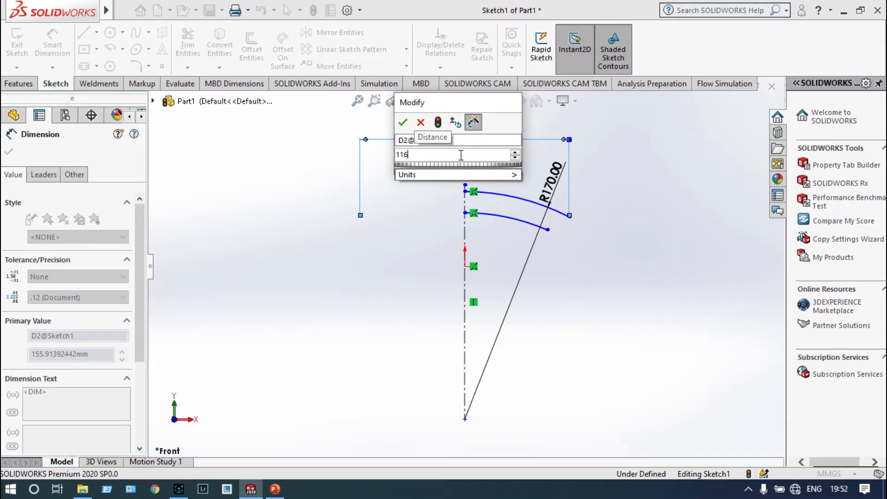
key("Return")
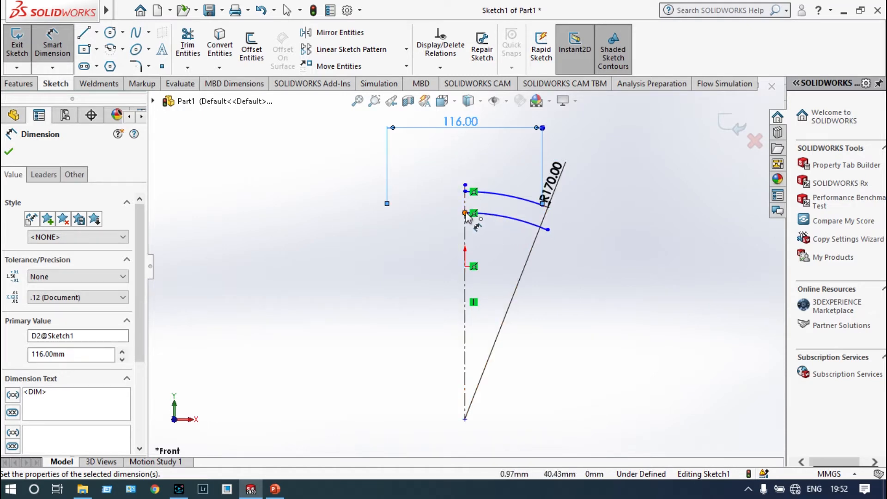
- Set the vertical distance between the two arcs' endpoints on the centerline to 7 mm
left_click(466, 213)
left_click(465, 192)
left_click(439, 209)
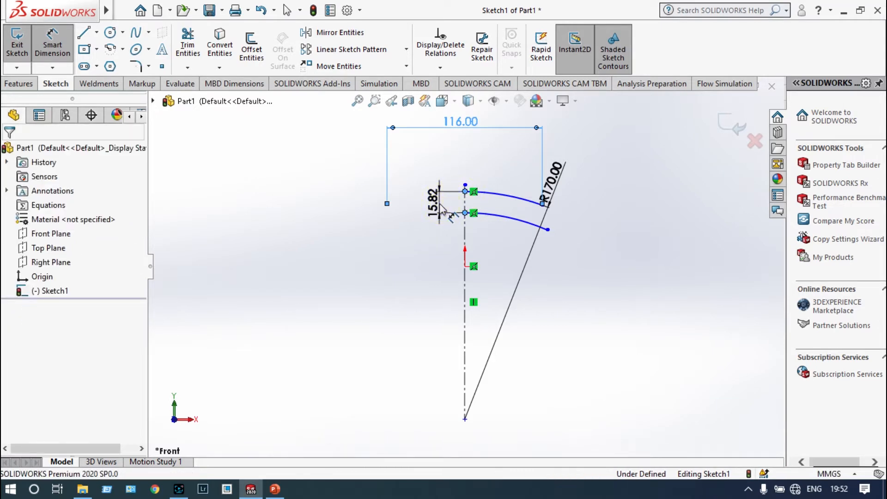
type("7")
key("Return")
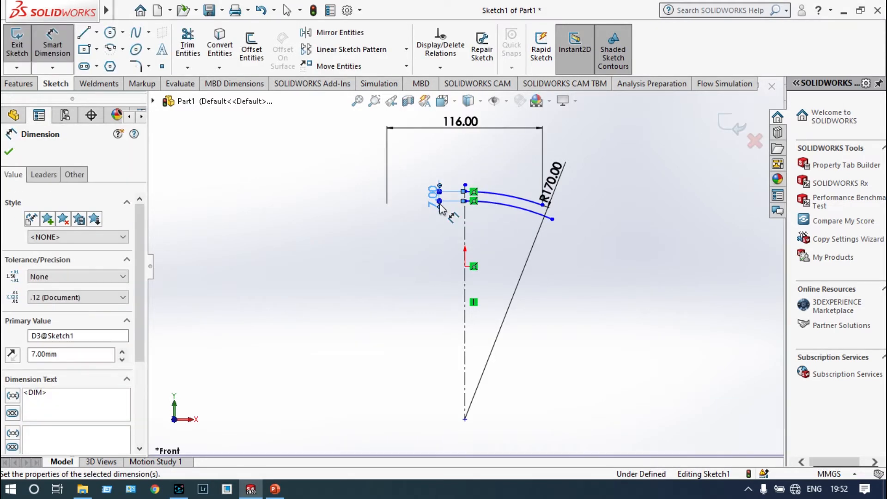
left_click_drag(547, 214, 556, 211)
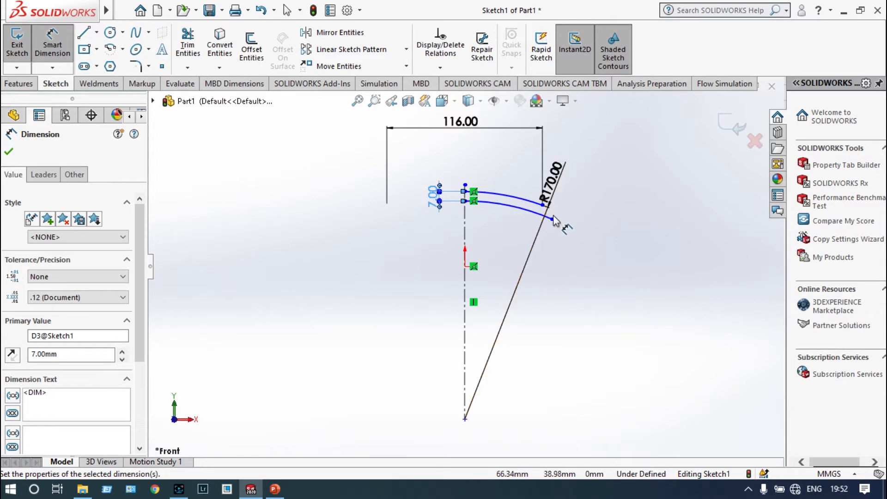
- Check the sectional view in PowerPoint and add a 66 mm diameter dimension from the lower arc's outer endpoint across the centerline
left_click(275, 489)
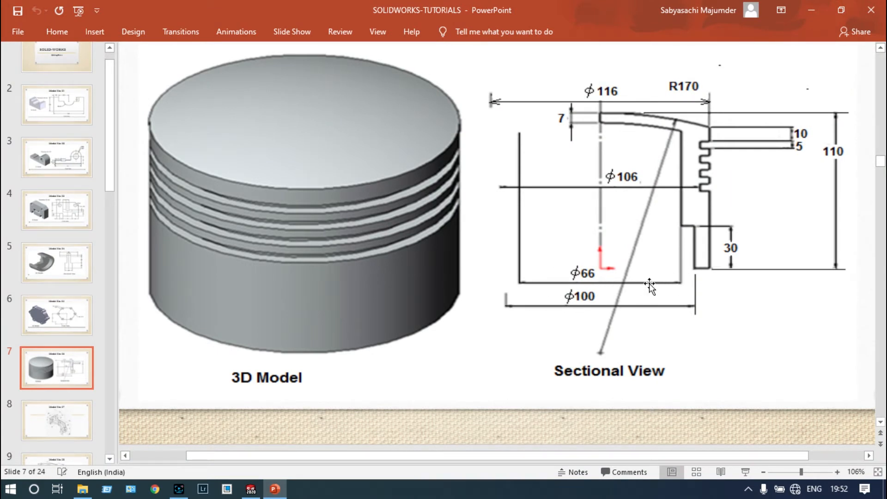
left_click(812, 10)
left_click(553, 220)
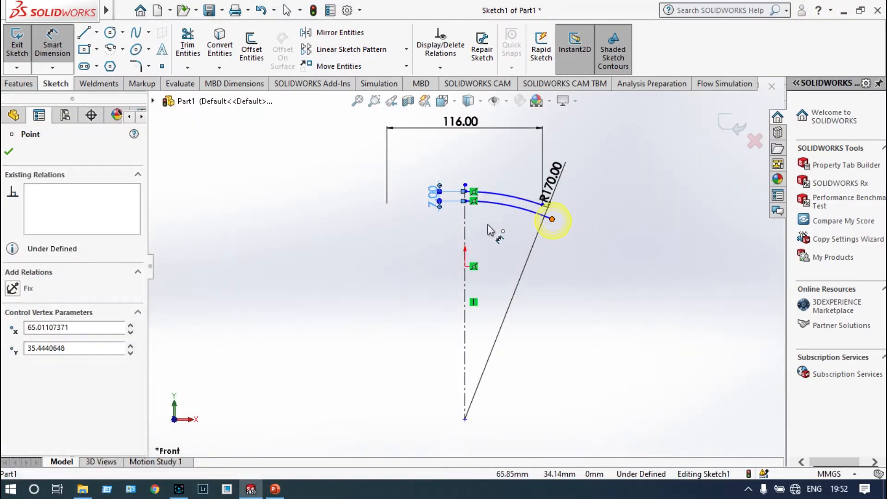
left_click(466, 236)
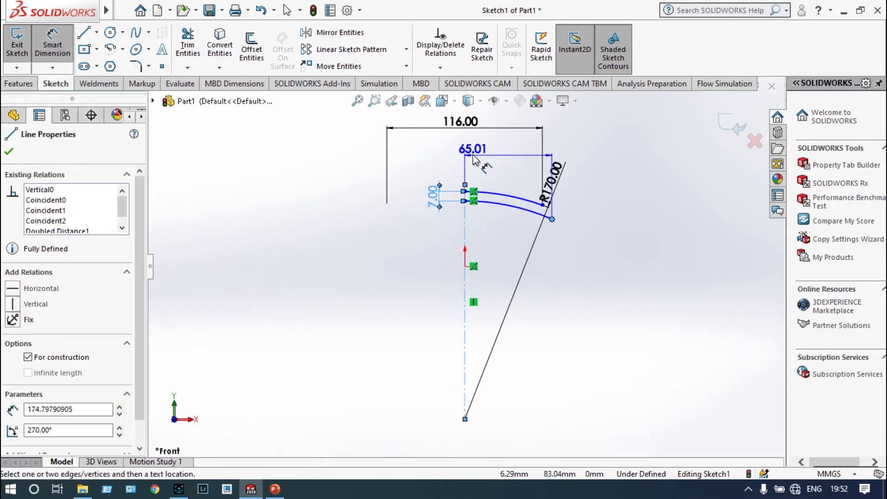
left_click(460, 156)
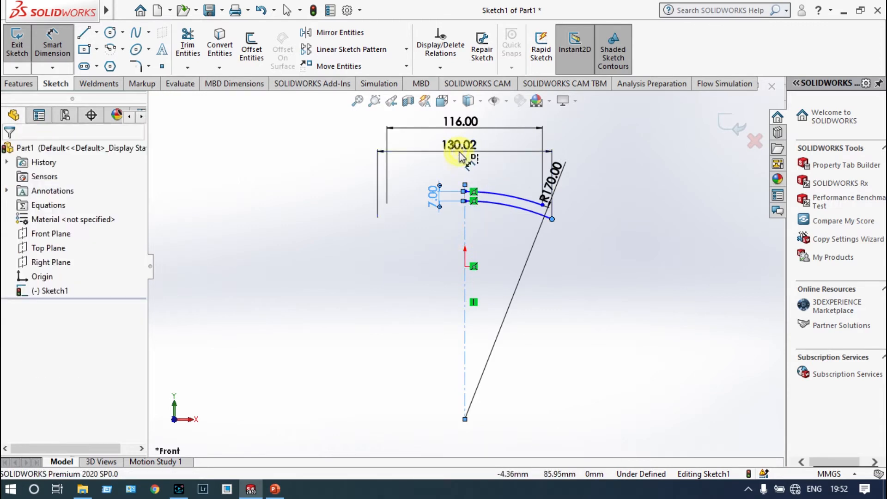
left_click(459, 167)
left_click(459, 164)
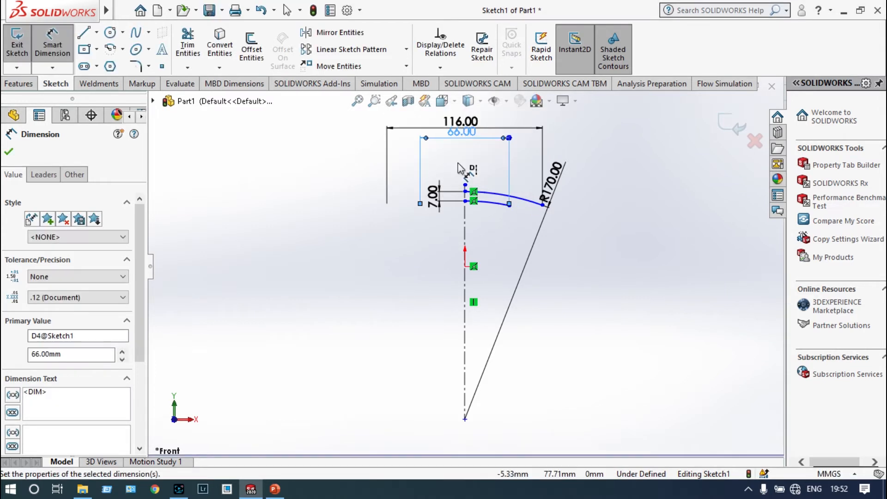
- Draw a vertical line about 10 mm down from the upper arc's outer endpoint, continuing into an inward rectangular groove about 6 mm deep and 6 mm high
scroll(536, 211, "down", 3)
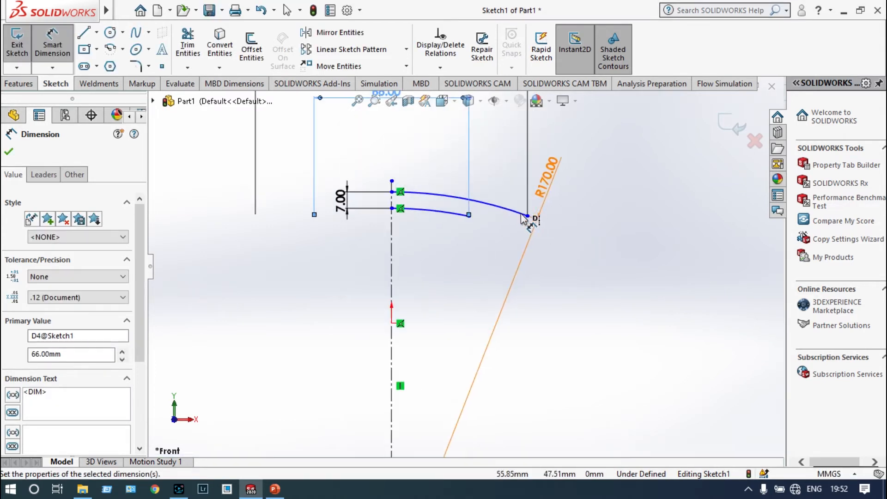
scroll(517, 224, "down", 1)
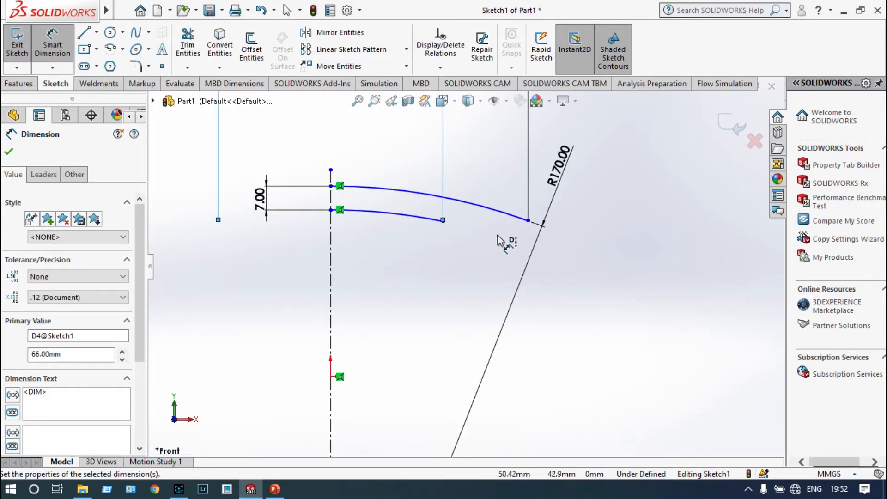
left_click(83, 37)
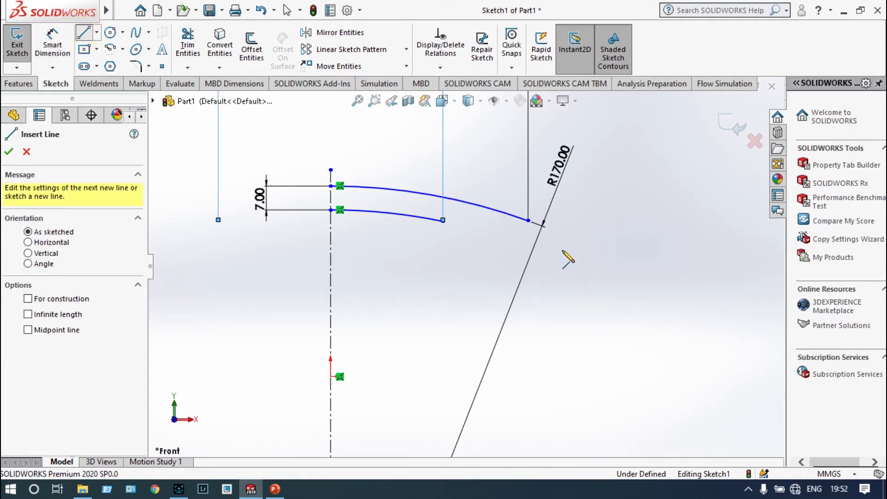
left_click(528, 221)
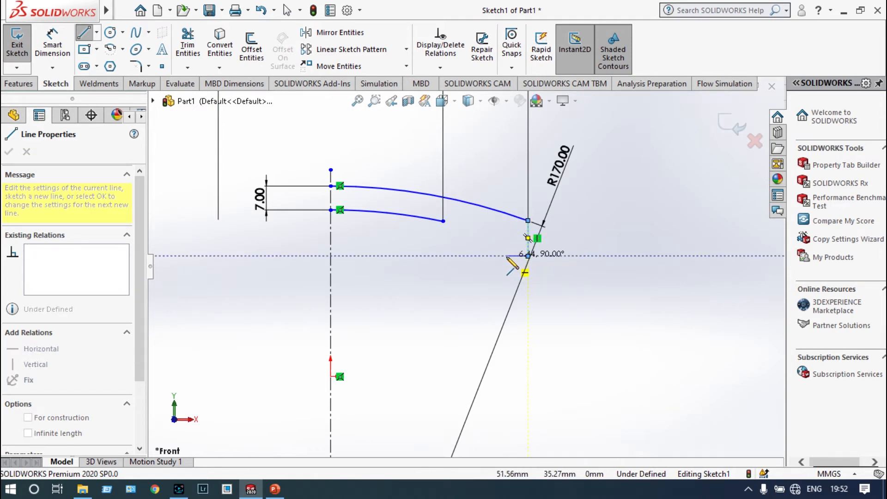
left_click(529, 255)
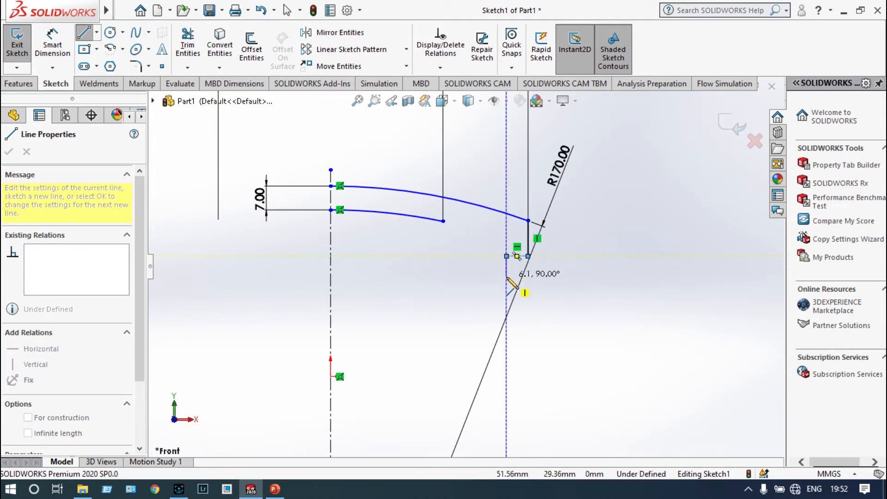
left_click(527, 277)
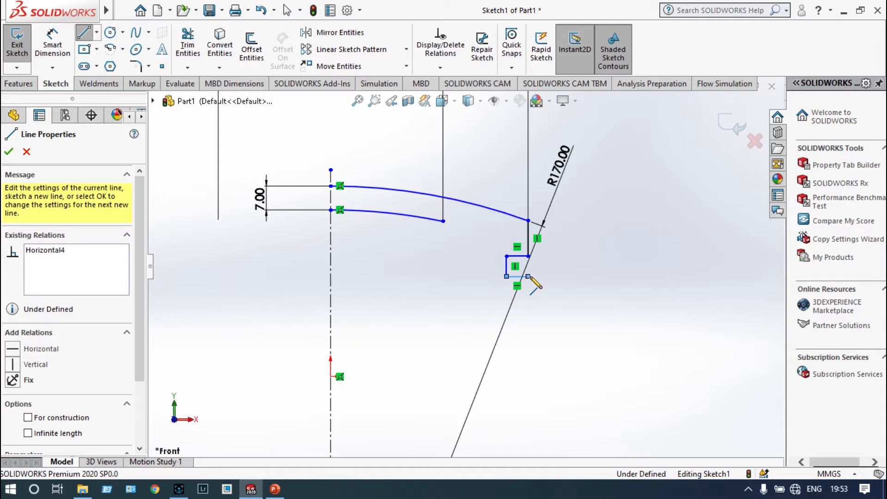
key("Escape")
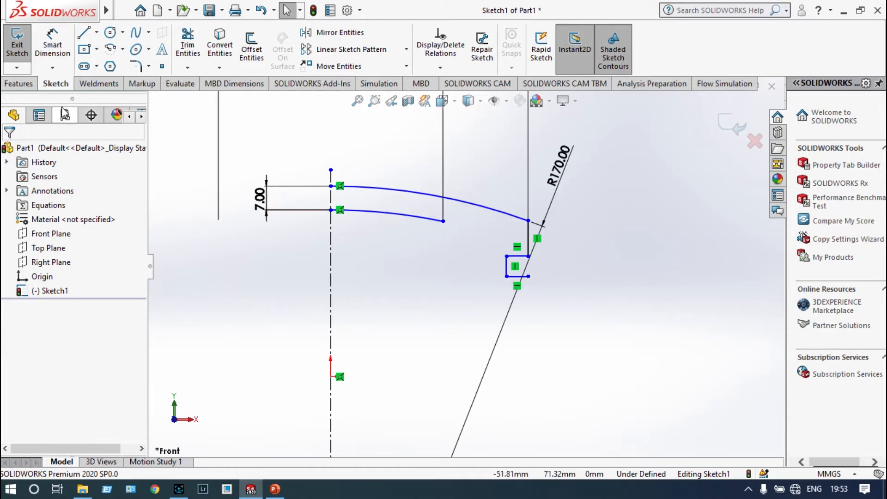
- Dimension the vertical line between the upper arc's endpoint and the groove as 10 mm
left_click(52, 42)
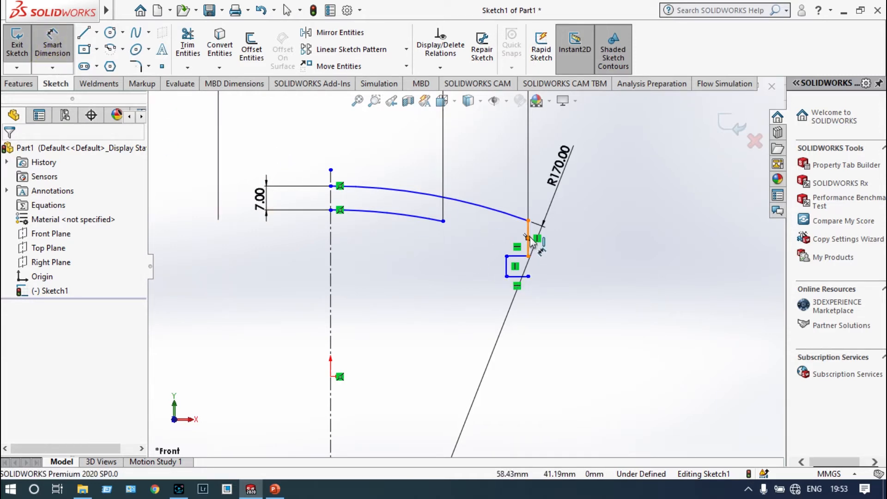
left_click(529, 238)
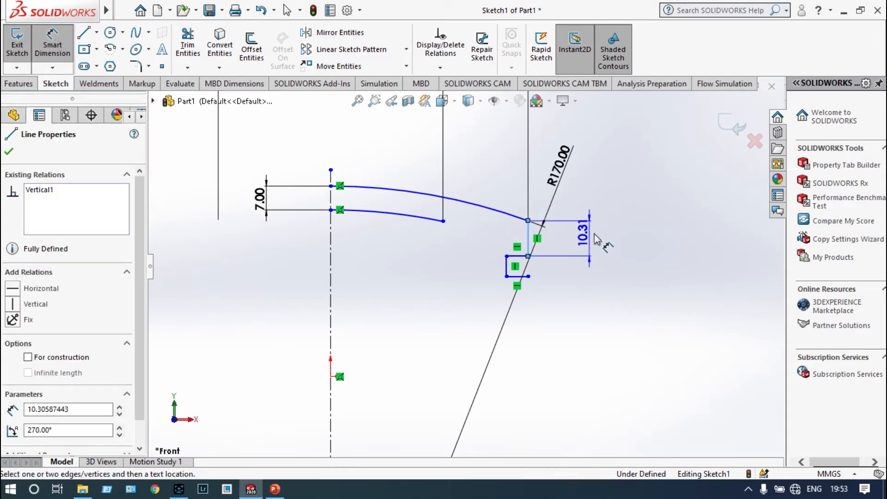
left_click(593, 238)
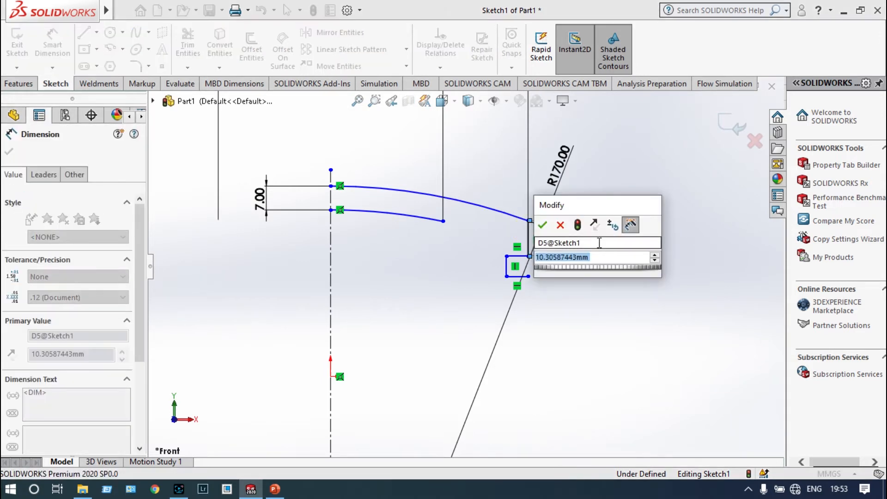
type("10")
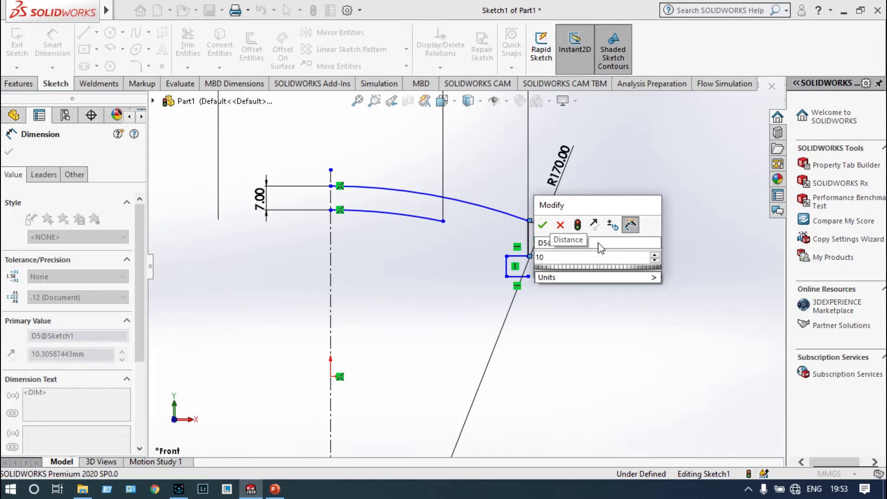
key("Return")
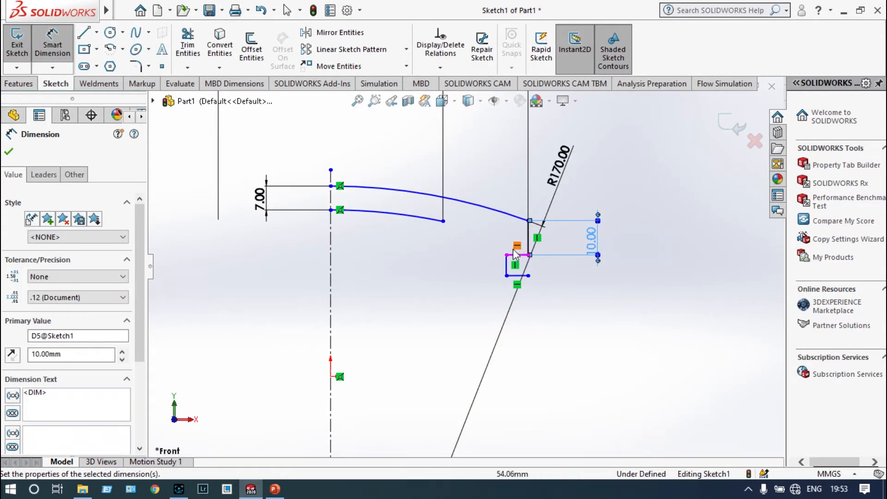
- Dimension the groove's upper horizontal line as 5 mm
scroll(517, 252, "down", 3)
left_click(515, 267)
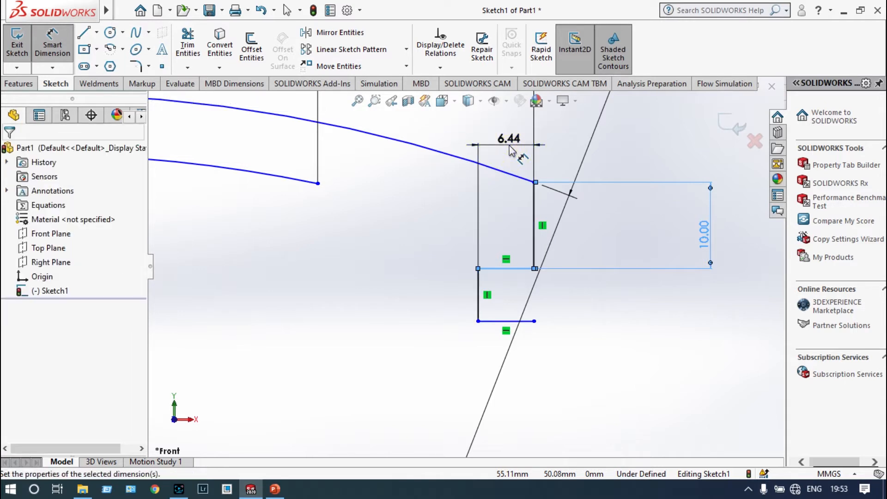
left_click(511, 145)
type("5")
key("Return")
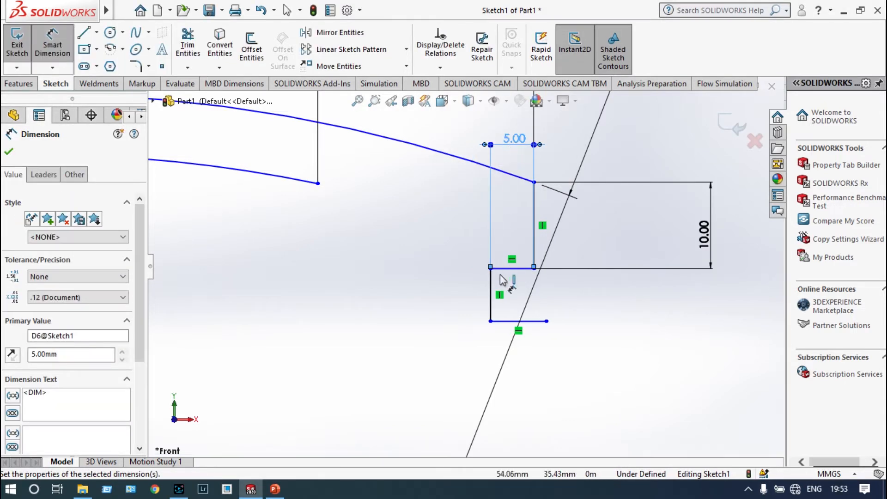
- Set the groove's vertical inner line and its lower horizontal line to 5 mm each
left_click(492, 293)
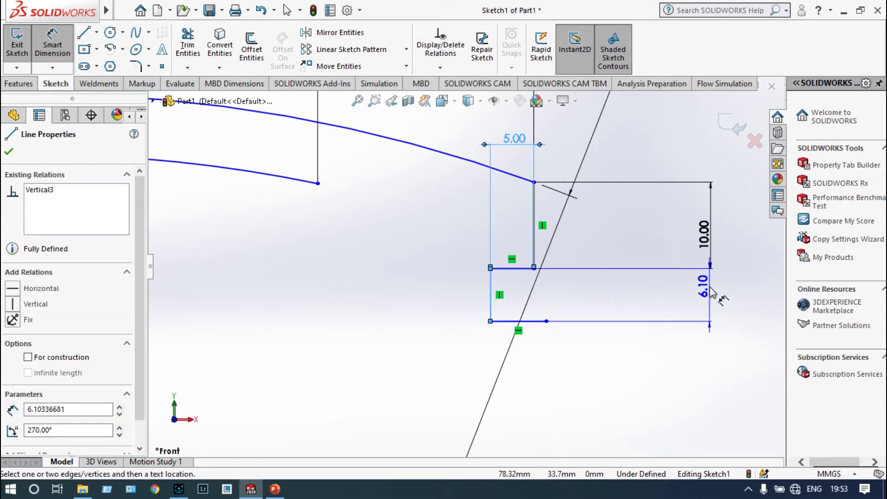
left_click(716, 301)
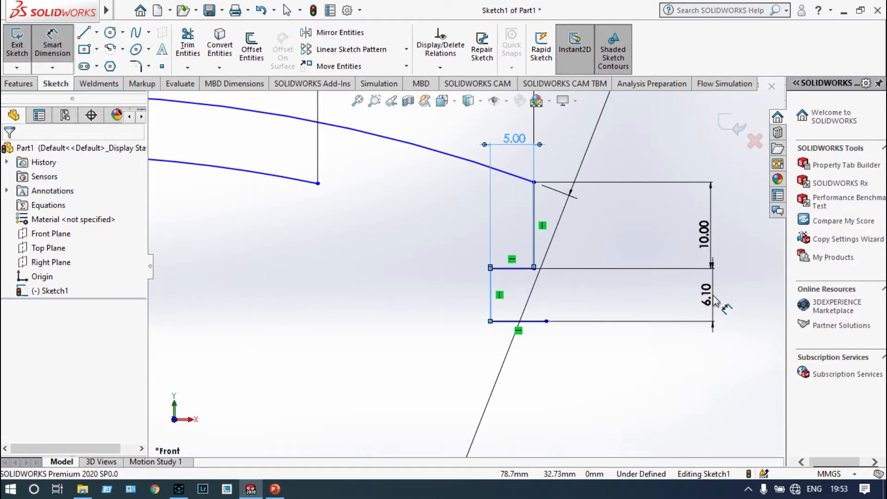
type("5")
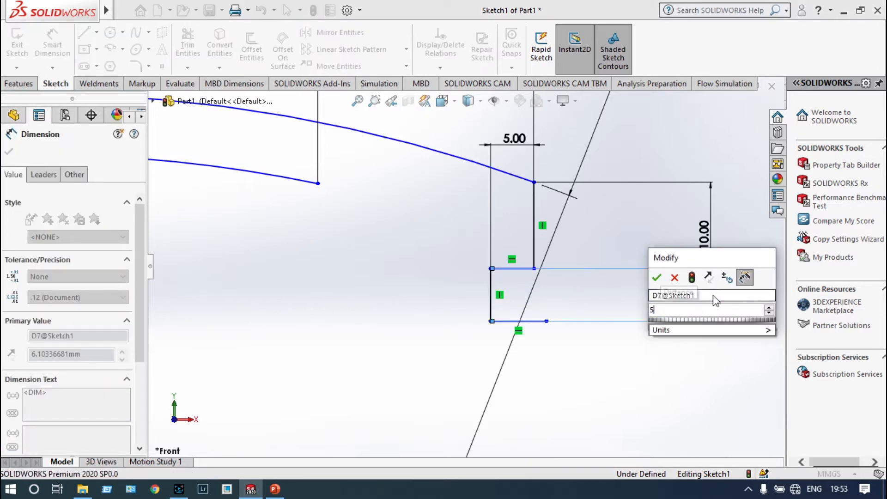
key("Return")
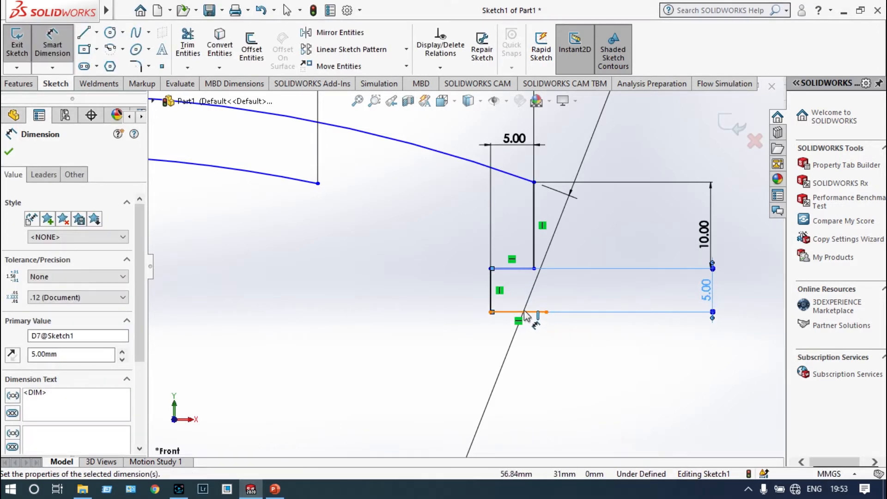
left_click(518, 313)
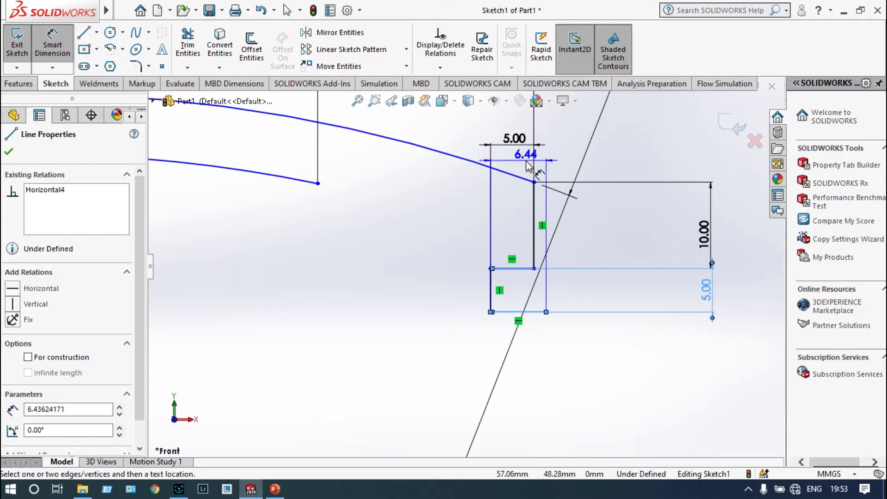
left_click(528, 165)
type("5")
key("Return")
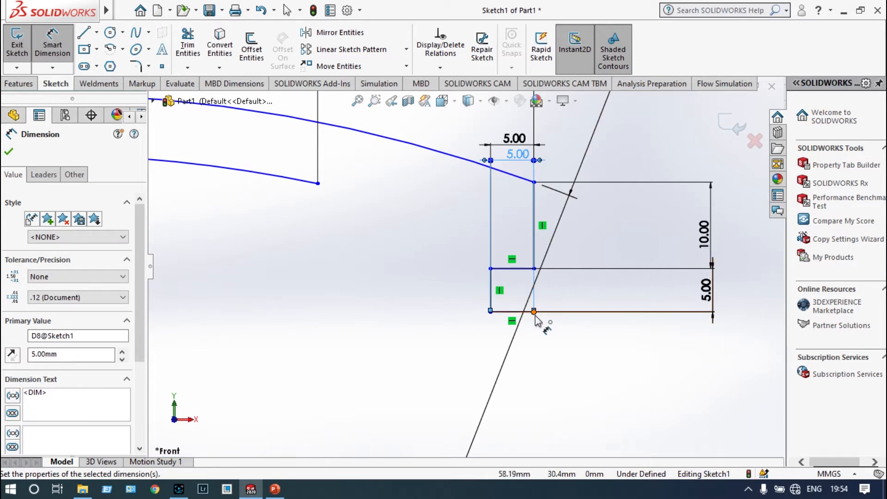
- Continue the outer profile downward from the first groove with two more inward rectangular grooves, aligned with its inner and outer edges and separated by short vertical lines
left_click(84, 34)
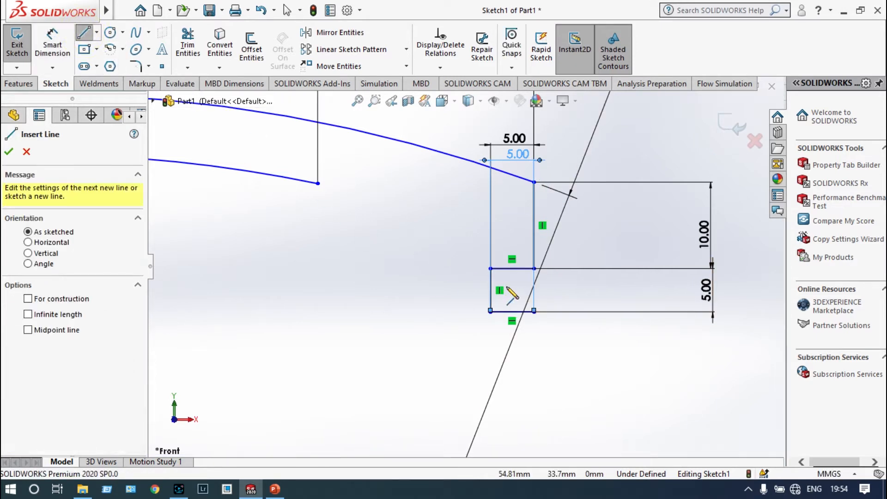
scroll(546, 332, "down", 2)
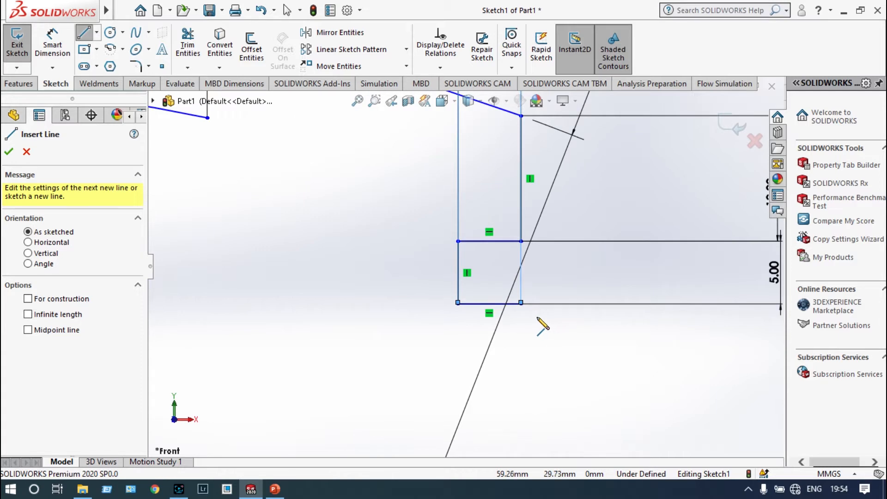
left_click(521, 303)
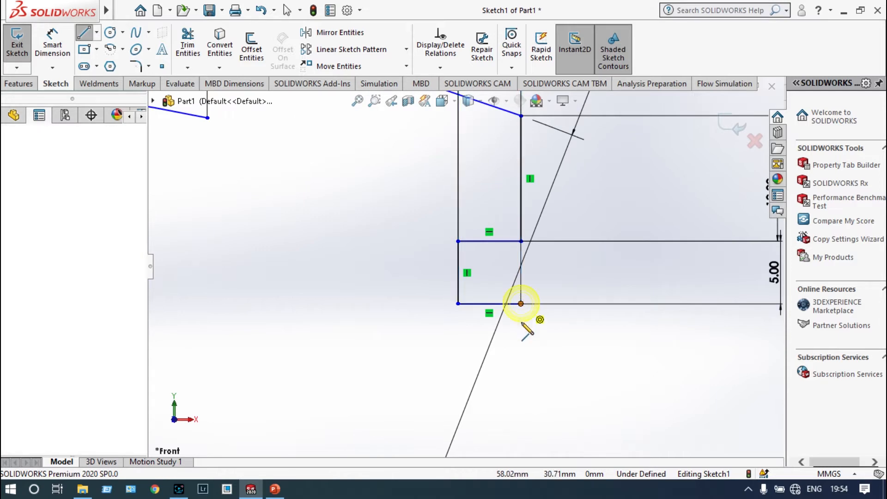
left_click(521, 353)
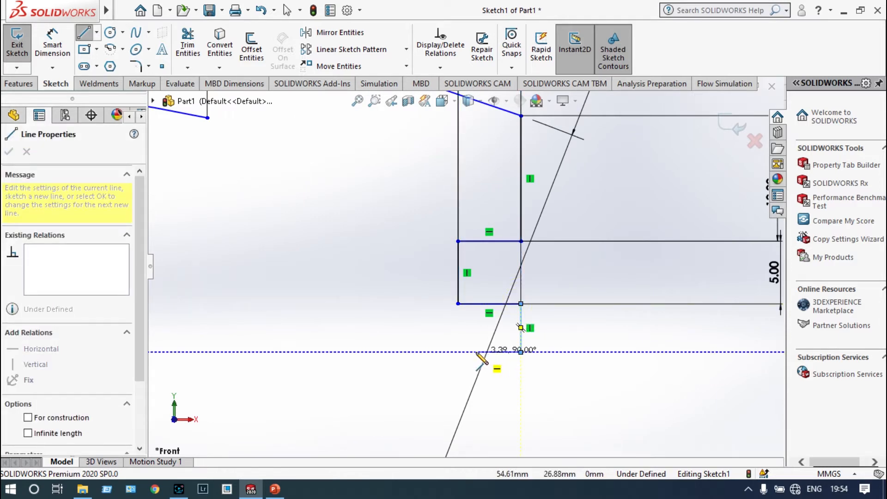
left_click(458, 352)
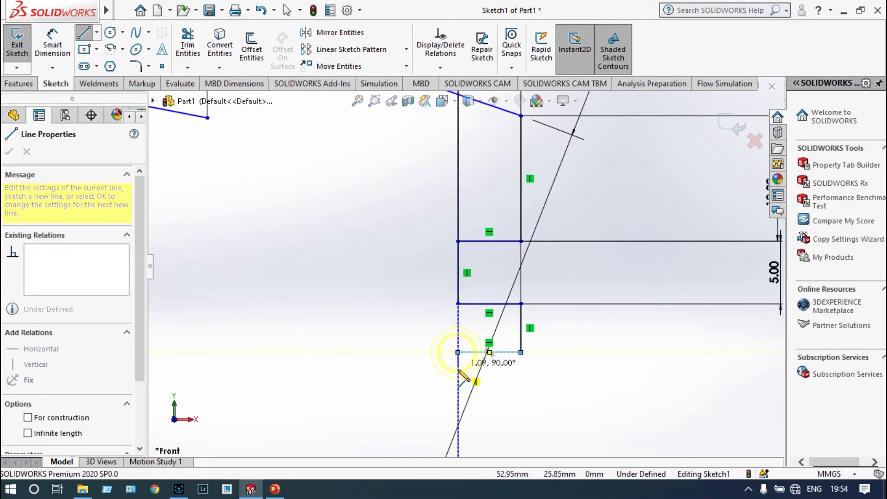
left_click(458, 391)
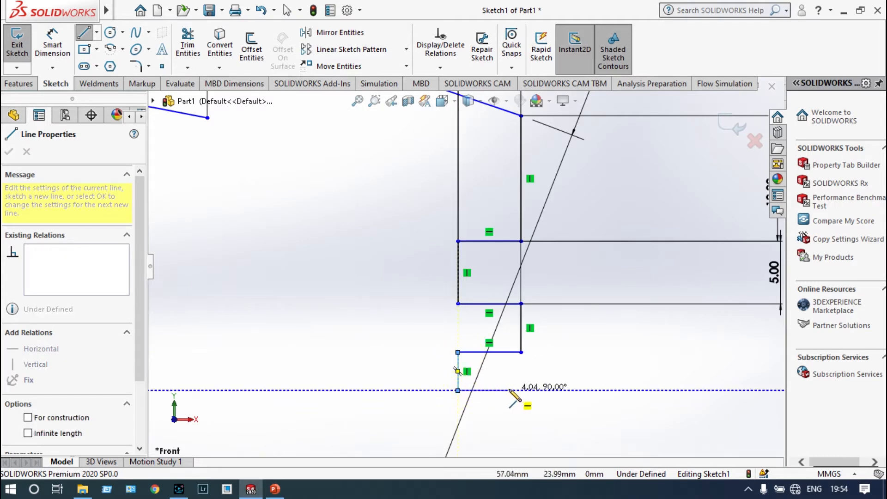
left_click(521, 390)
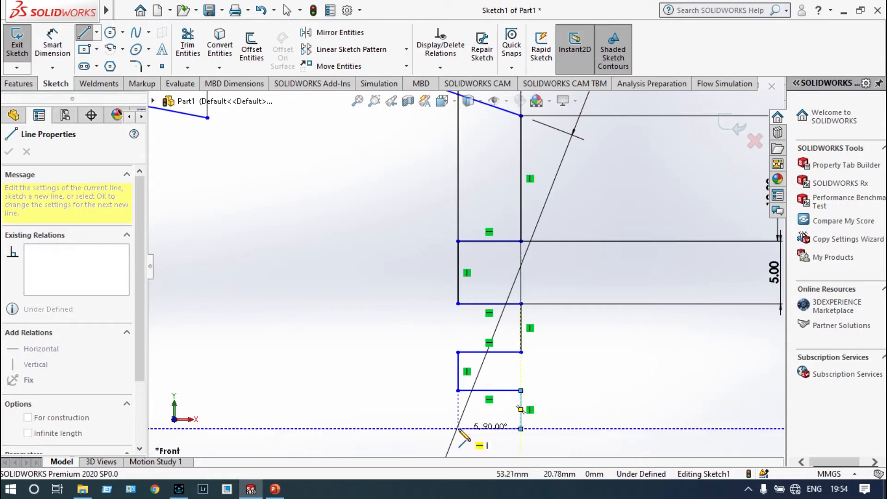
left_click(521, 428)
left_click(458, 429)
scroll(459, 439, "up", 3)
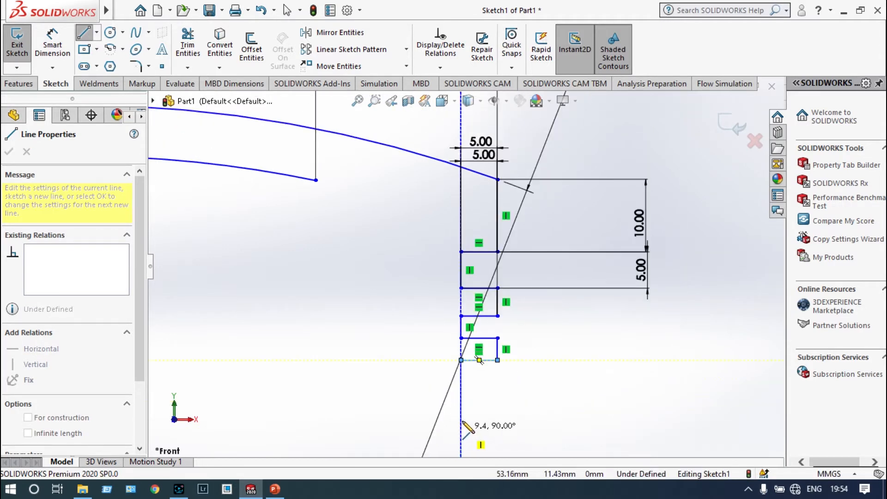
left_click(461, 393)
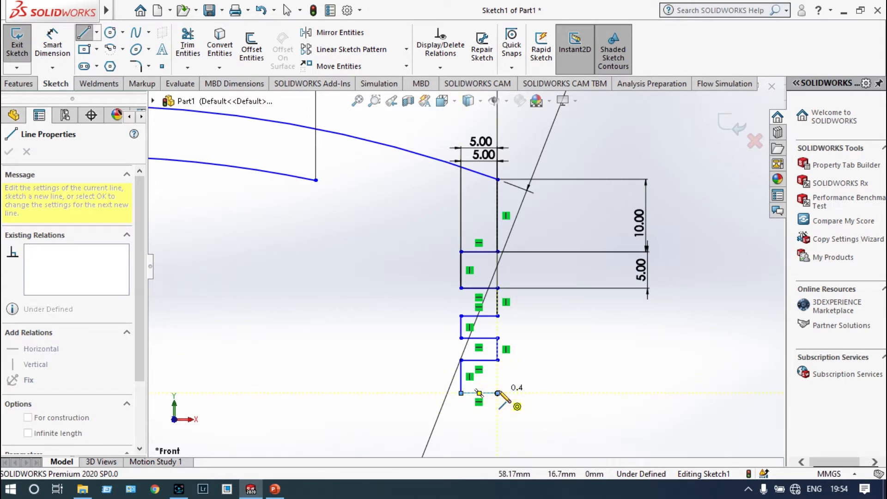
left_click(497, 394)
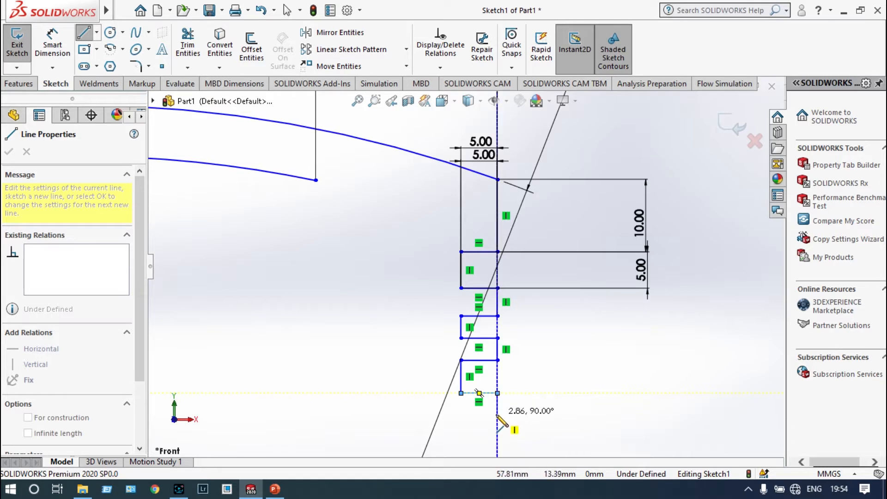
- Extend the outer profile downward below the third groove with a short vertical line and a fourth inward rectangular groove
left_click(498, 416)
left_click(461, 416)
left_click(461, 443)
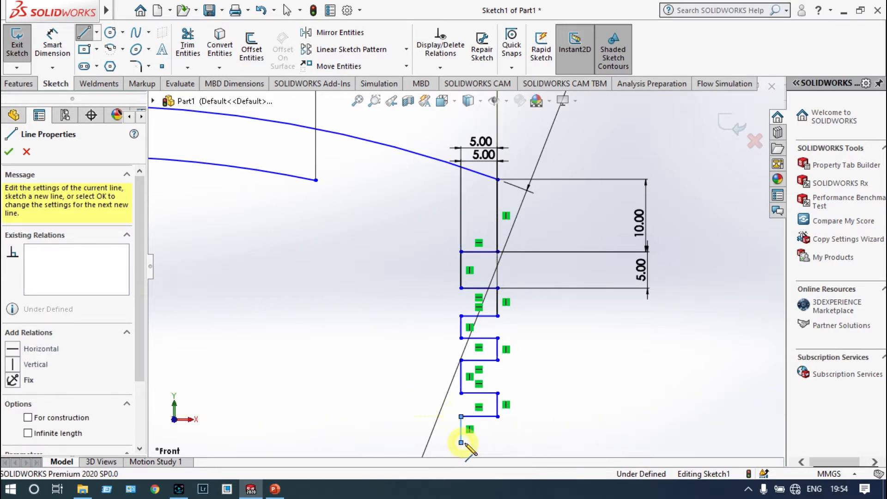
left_click(497, 442)
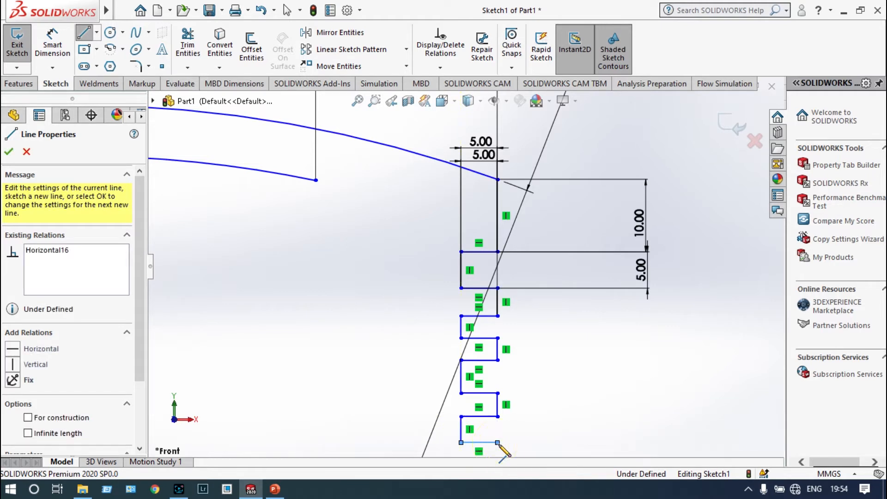
key("Escape")
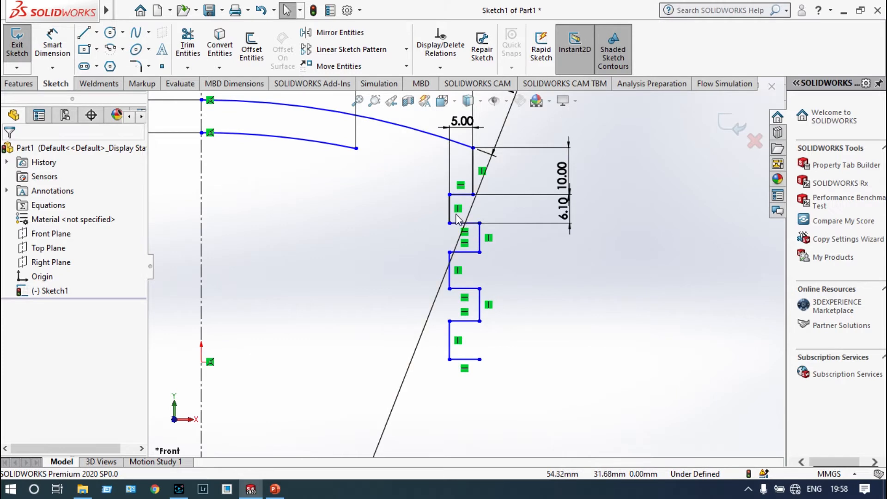
- Apply an Equal relation to the inner vertical lines of the three ring grooves
scroll(457, 221, "down", 2)
scroll(457, 221, "down", 1)
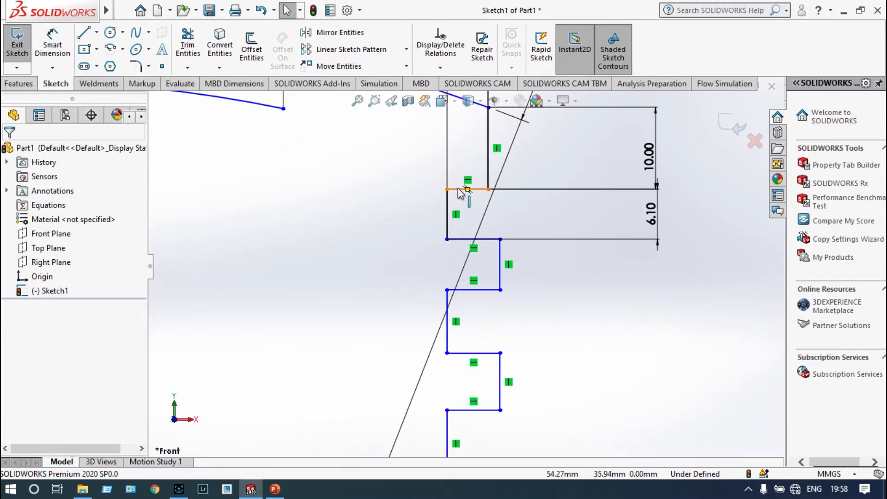
left_click(447, 212)
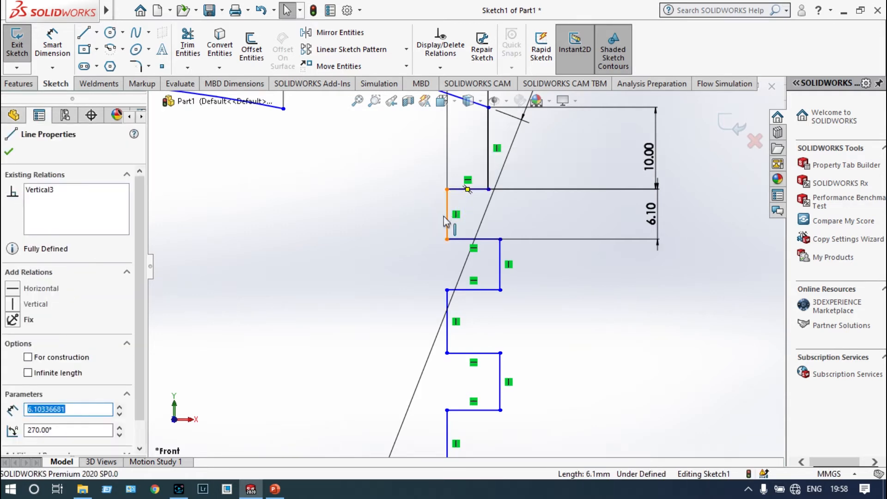
left_click(448, 326, "ctrl")
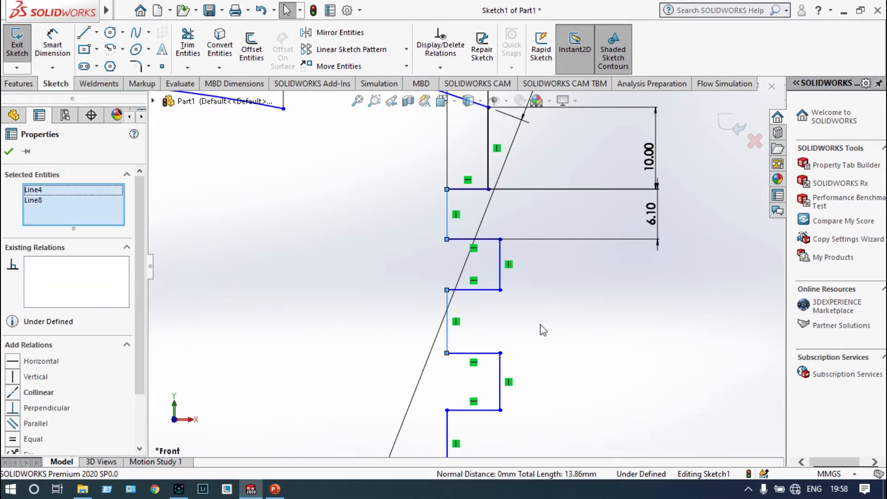
scroll(531, 333, "up", 2)
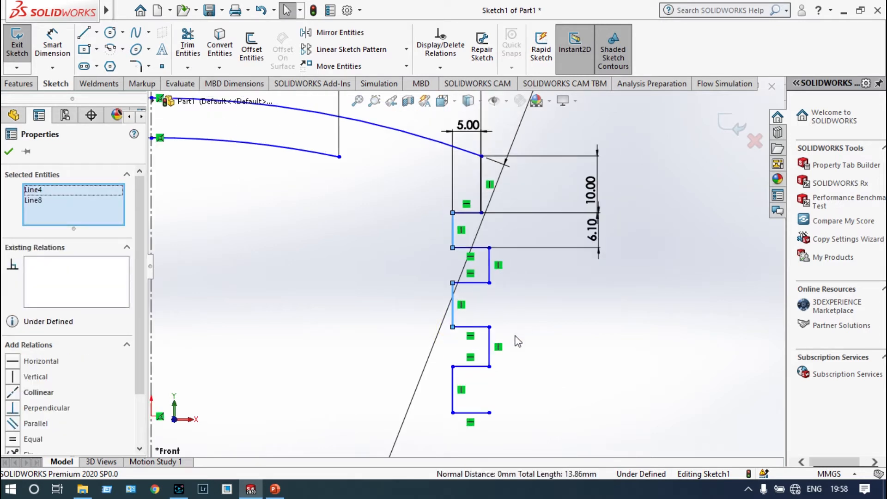
left_click(454, 392, "ctrl")
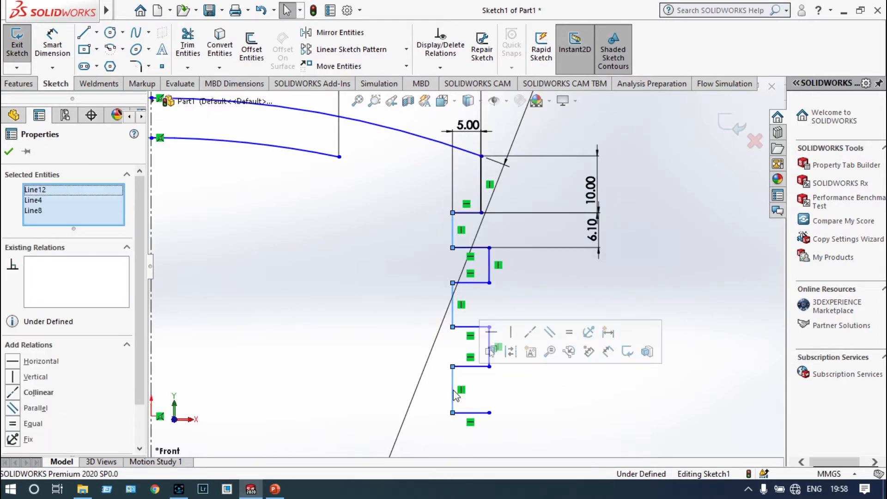
left_click(13, 423)
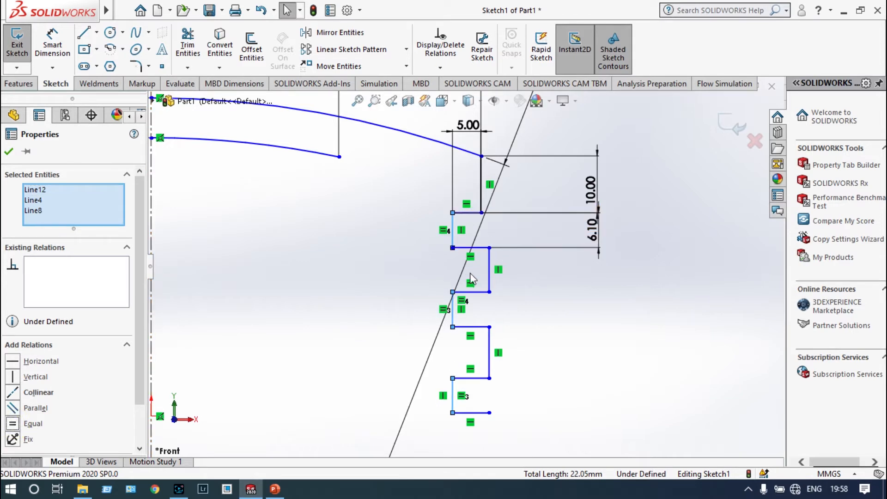
- Sketch a vertical land line down from the third groove and a fourth inward rectangular groove, aligned with the inner and outer edges above
key("f")
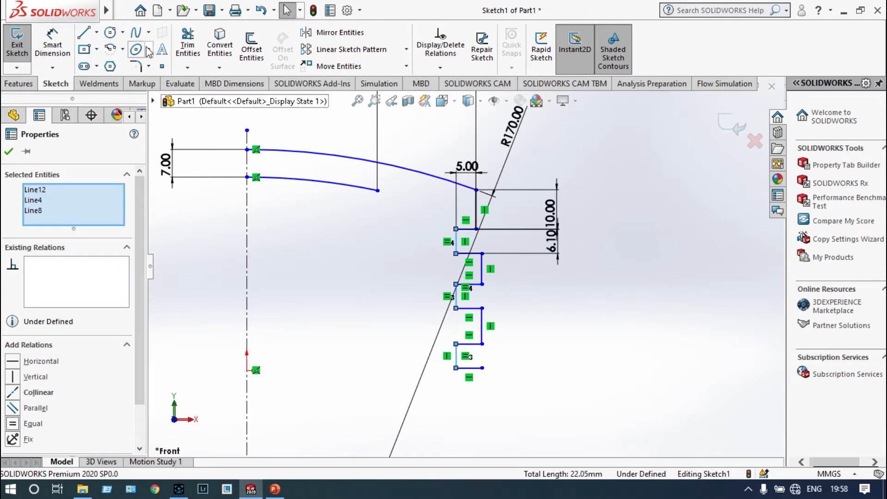
left_click(482, 368)
left_click(482, 386)
left_click(482, 405)
left_click(456, 405)
left_click(456, 438)
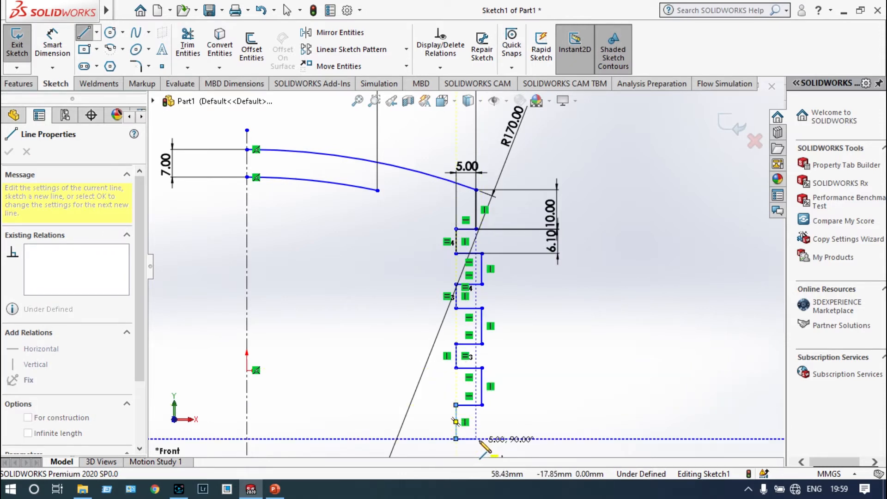
left_click(482, 438)
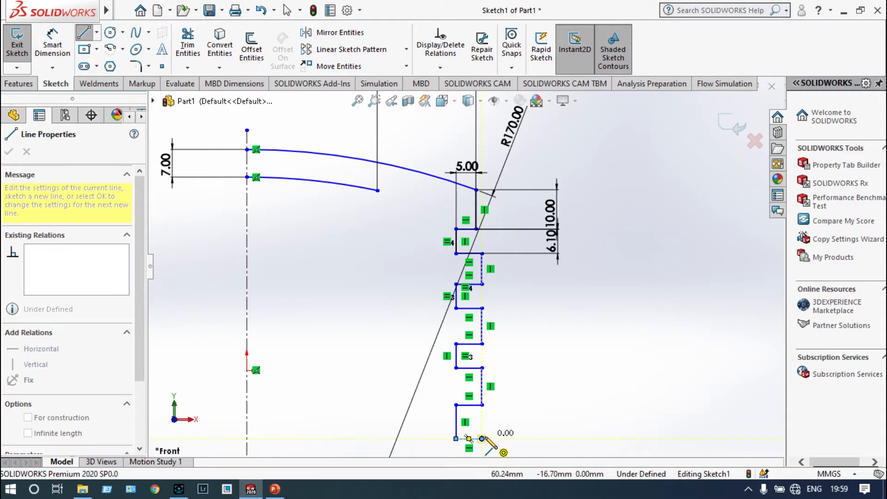
key("Escape")
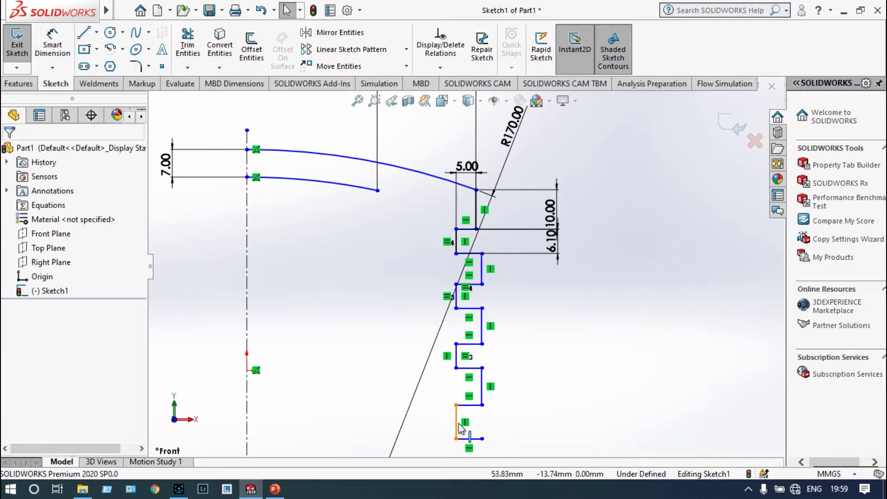
- Make the fourth groove's inner vertical line equal to the third groove's inner vertical line
left_click(456, 420)
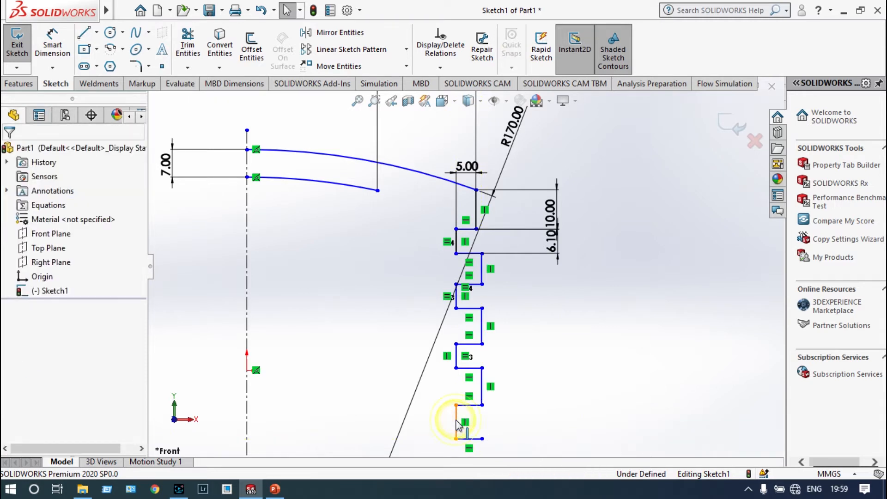
left_click(456, 356, "ctrl")
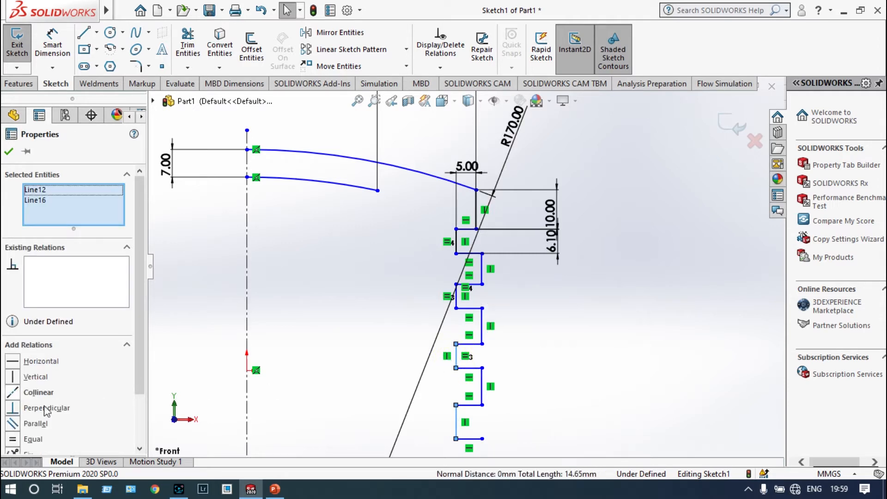
left_click(14, 439)
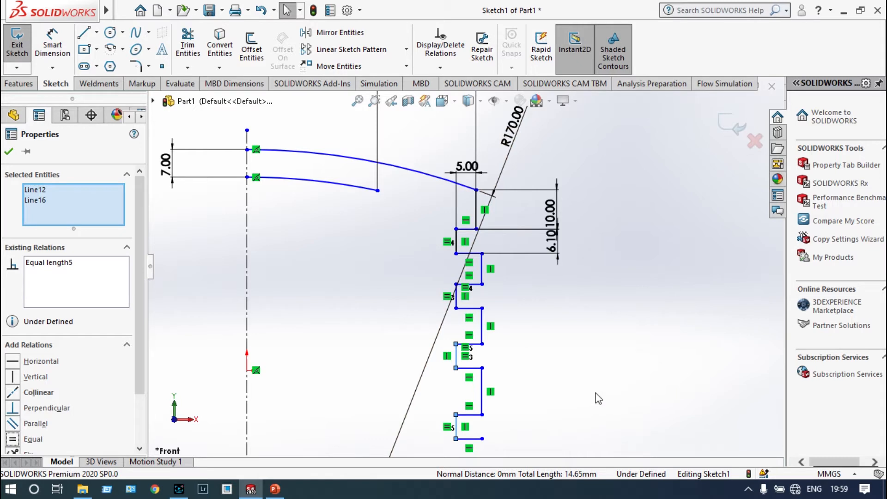
- Set the first groove's height dimension to 5 mm
double_click(553, 241)
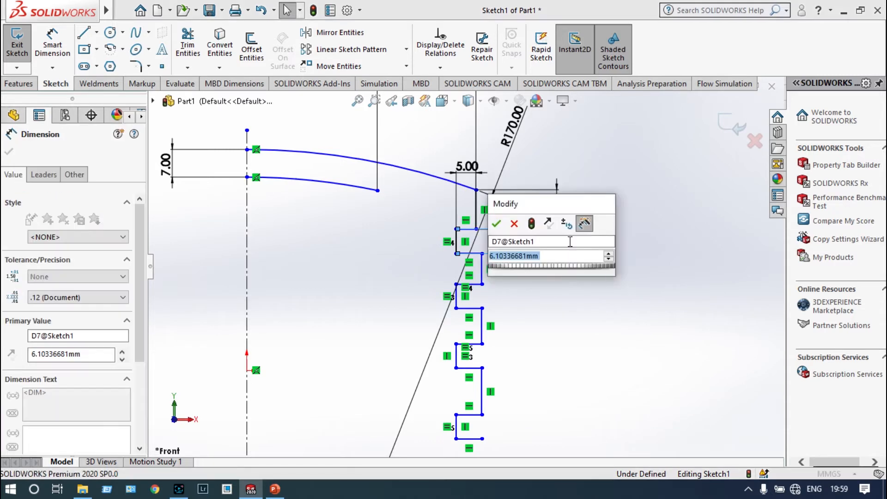
type("5")
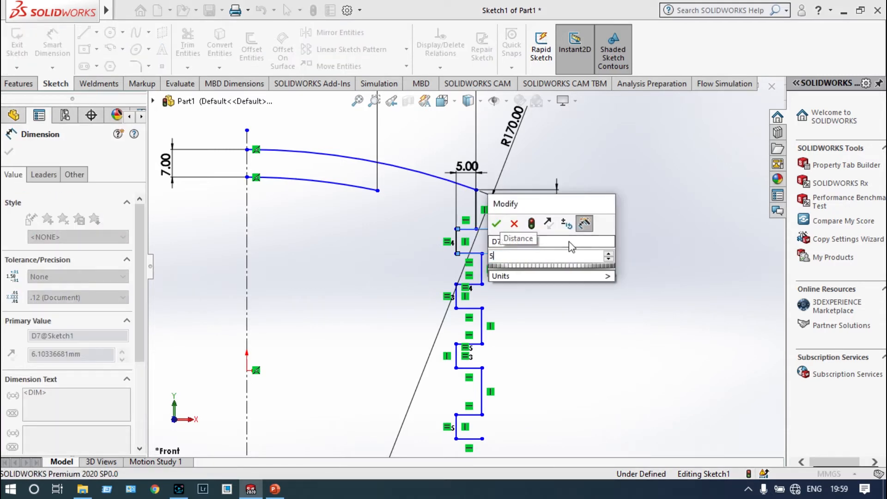
key("Return")
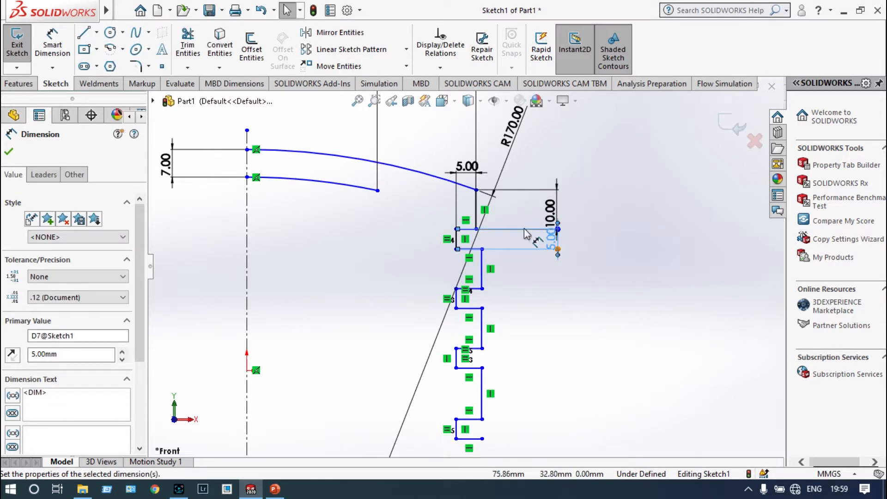
- Dimension the outer vertical line between the first and second grooves as 5 mm
scroll(509, 222, "down", 3)
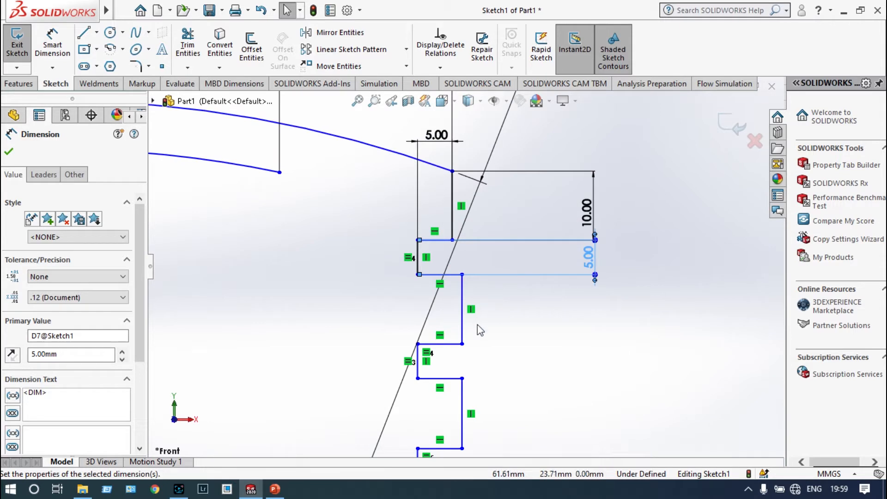
scroll(480, 332, "up", 2)
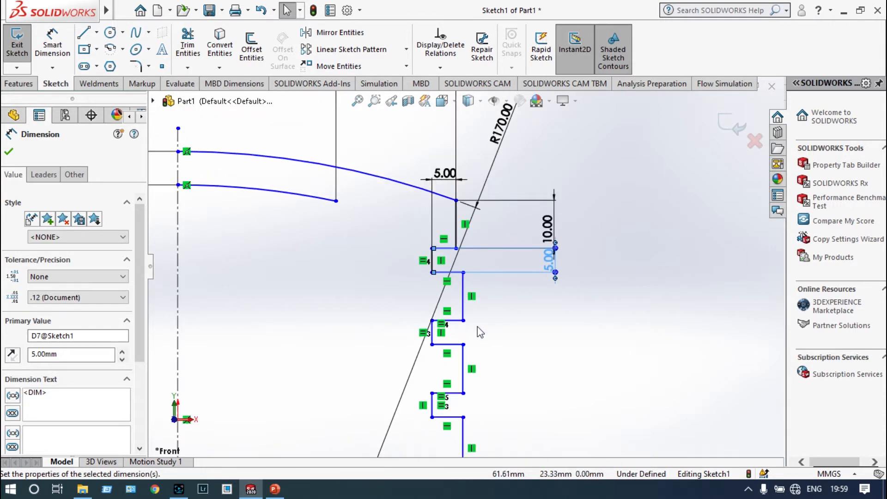
scroll(467, 323, "up", 3)
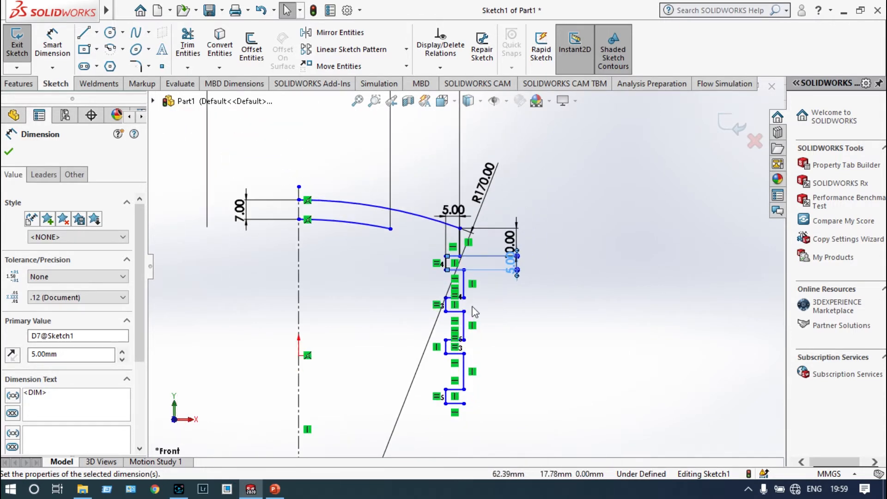
scroll(472, 295, "down", 3)
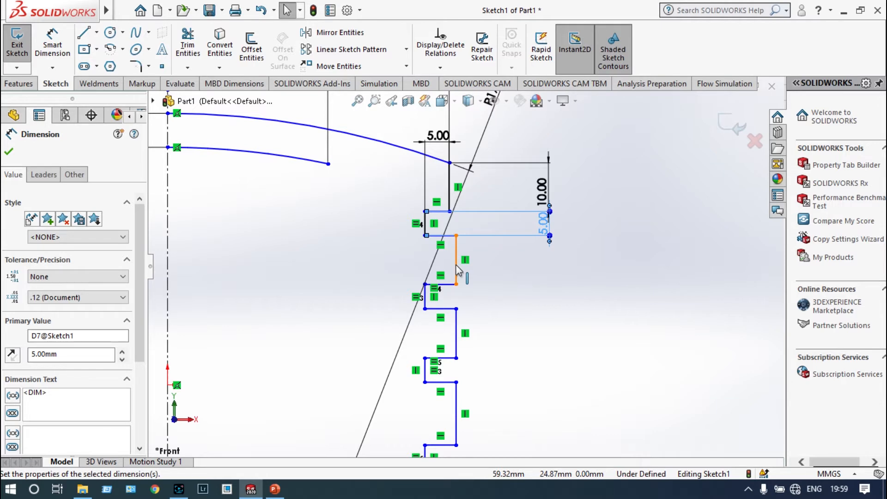
left_click(53, 46)
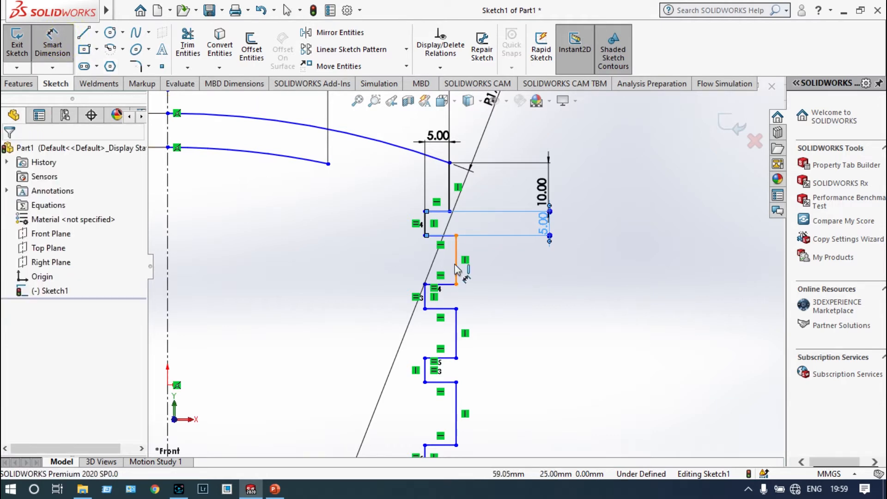
left_click(457, 267)
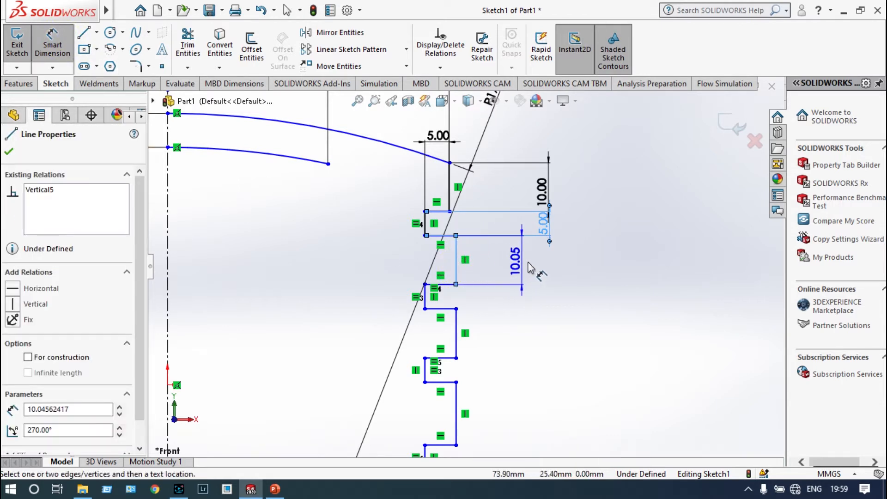
left_click(549, 268)
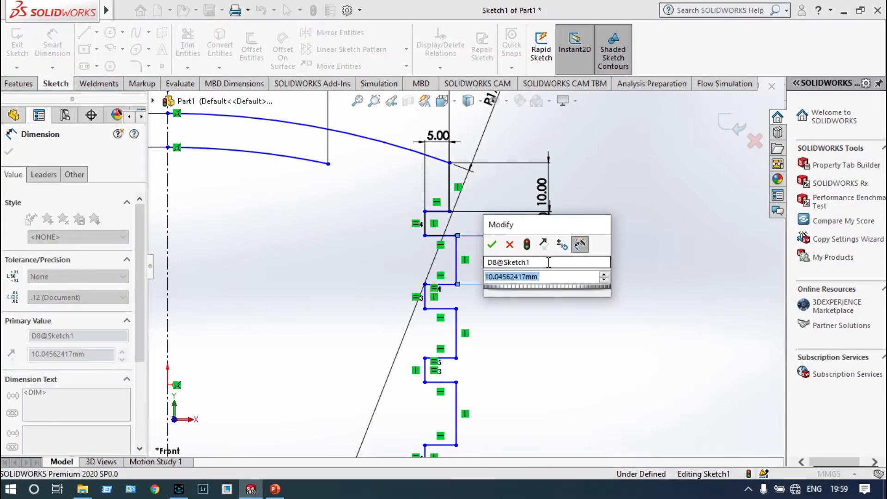
type("5")
key("Return")
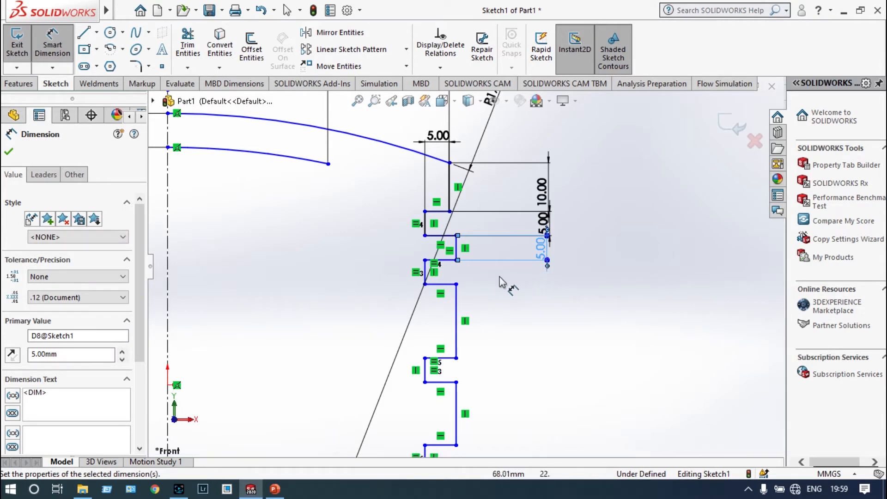
key("Escape")
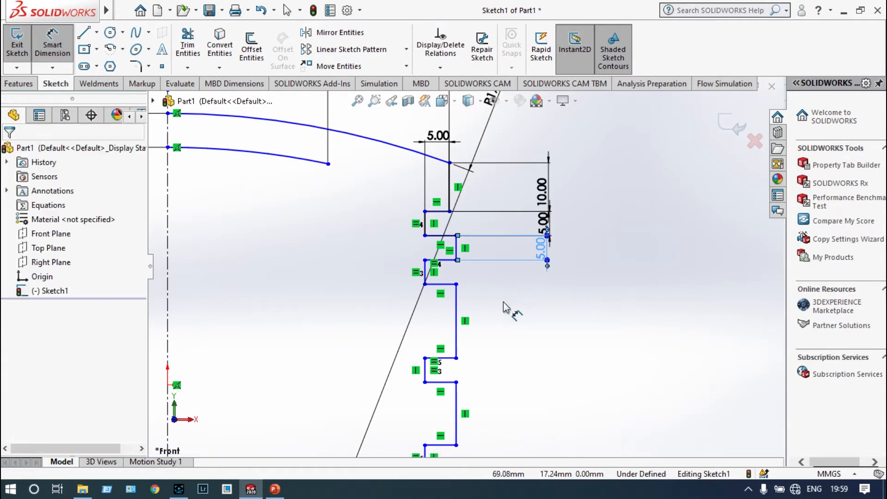
- Apply an Equal relation to the three outer vertical lines separating the four grooves
left_click(457, 252)
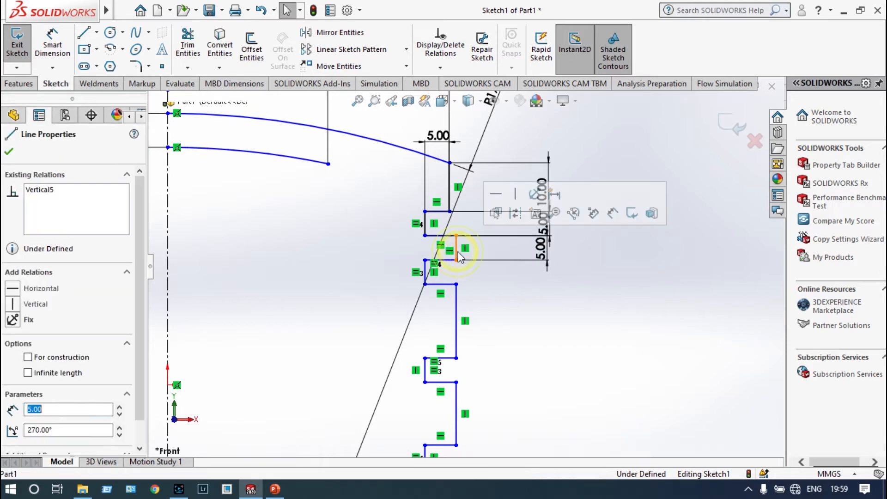
left_click(459, 308, "ctrl")
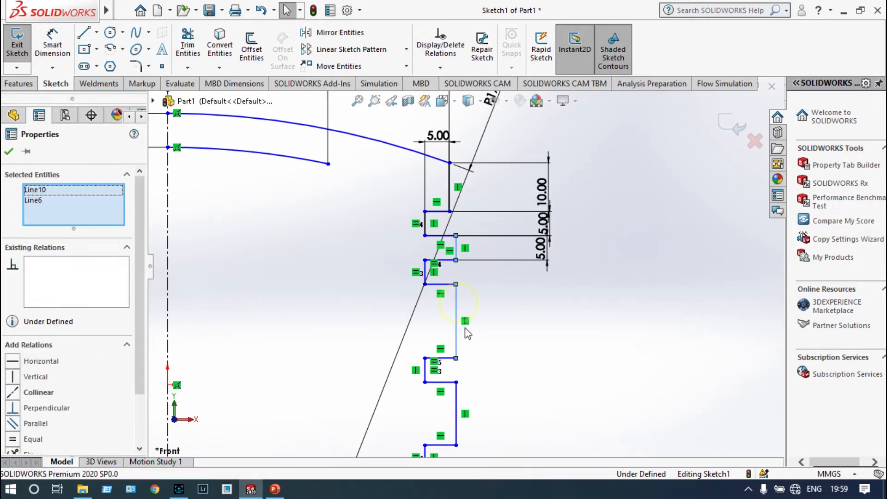
left_click(458, 407, "ctrl")
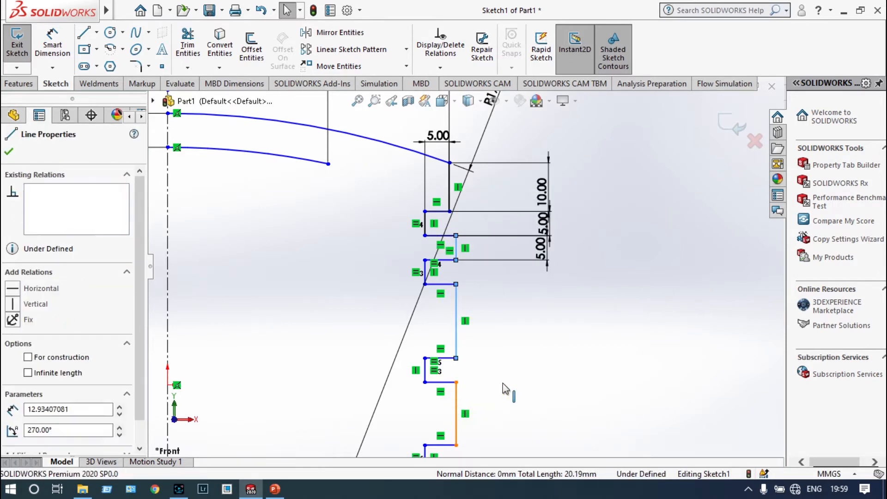
scroll(514, 384, "up", 2)
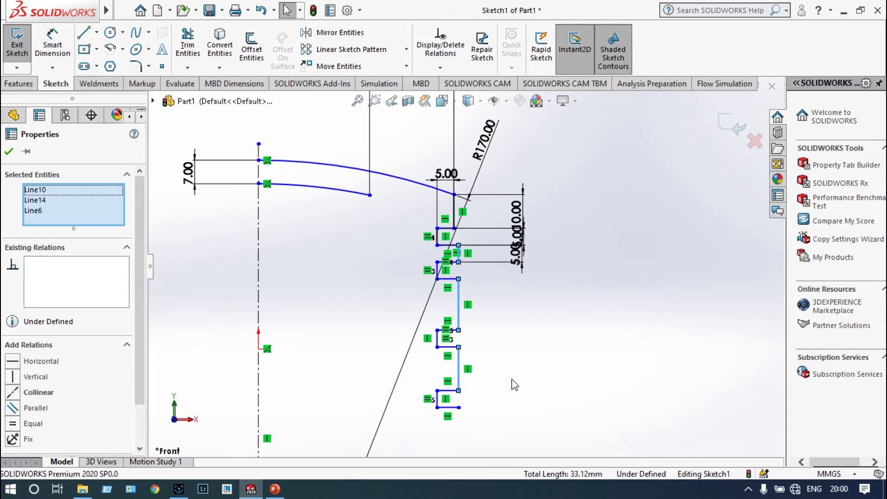
left_click(16, 424)
- Apply an Equal relation to the six horizontal lines of the second, third and fourth grooves
scroll(479, 270, "down", 3)
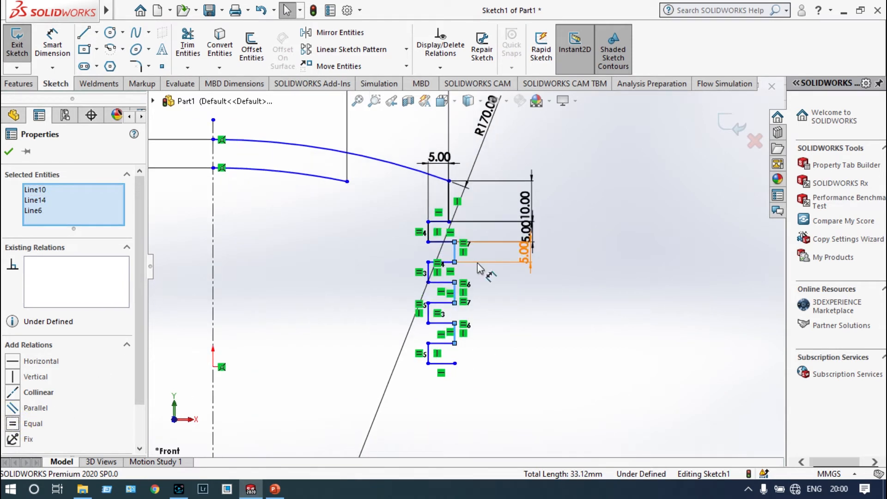
scroll(481, 266, "down", 1)
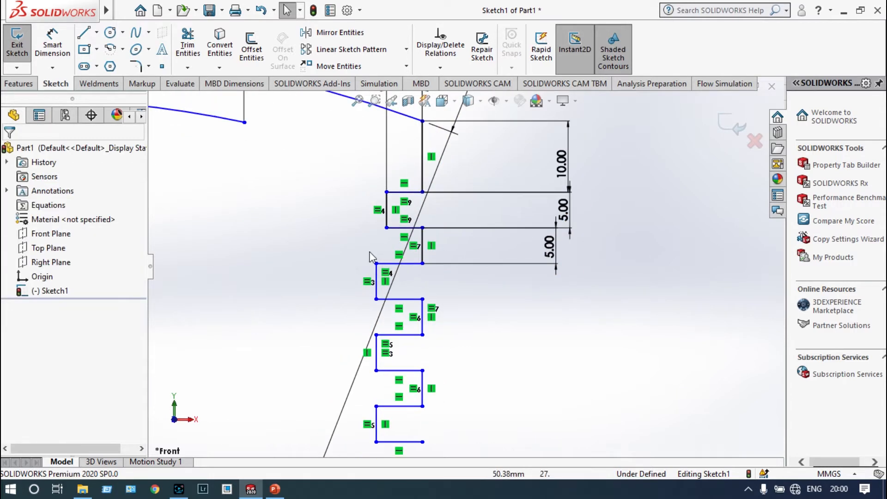
left_click(400, 228)
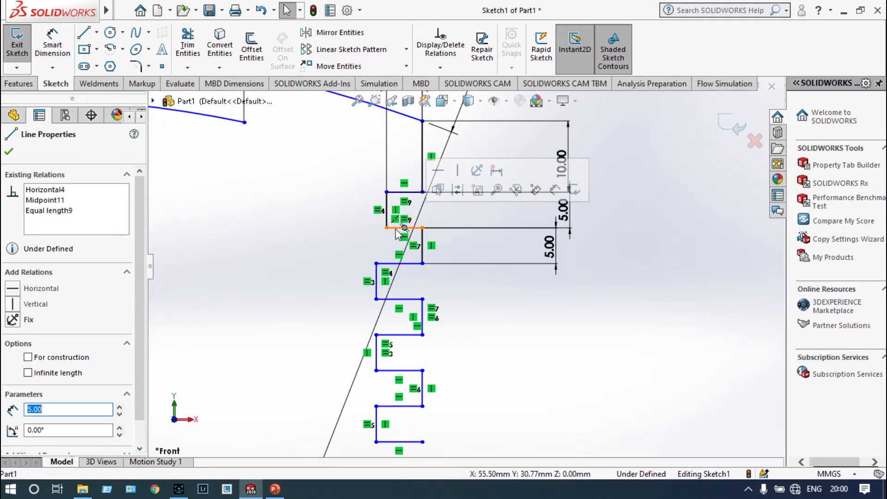
left_click(387, 264)
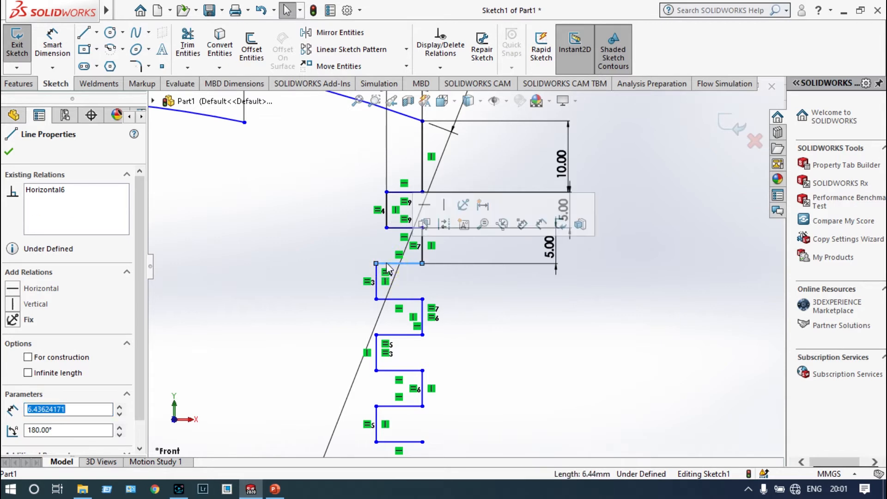
left_click(389, 300, "ctrl")
left_click(398, 335, "ctrl")
left_click(398, 371, "ctrl")
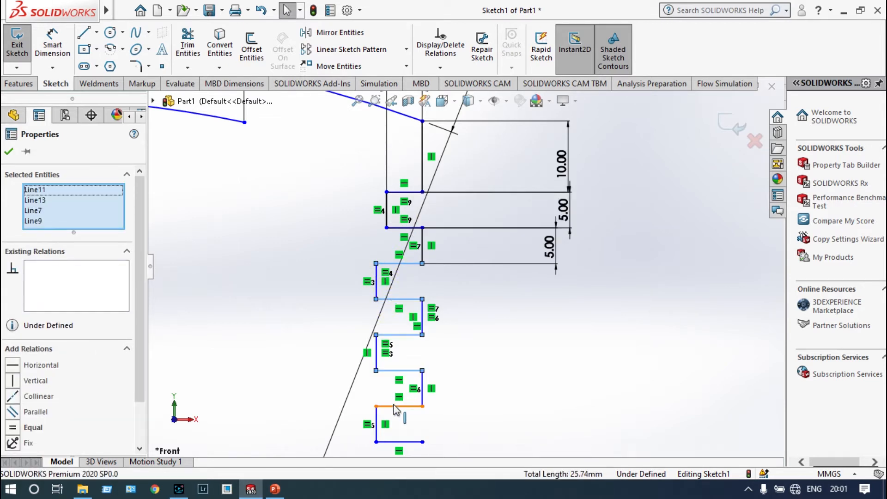
left_click(397, 407, "ctrl")
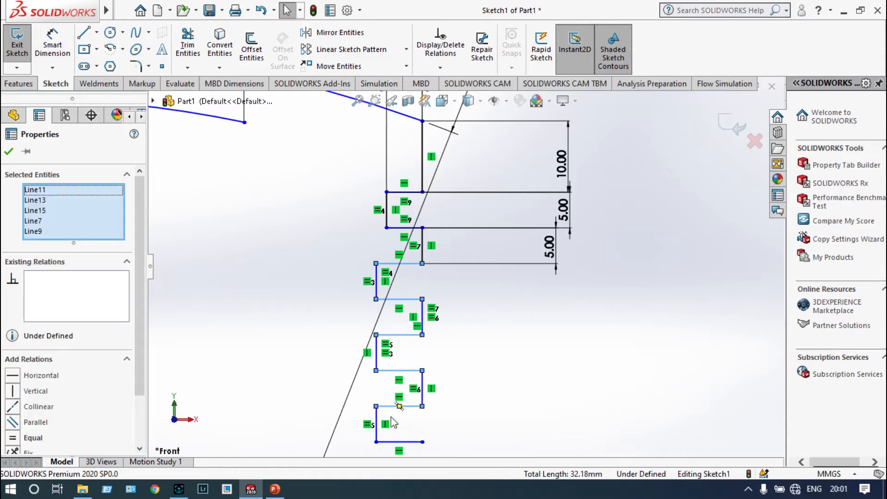
left_click(389, 440, "ctrl")
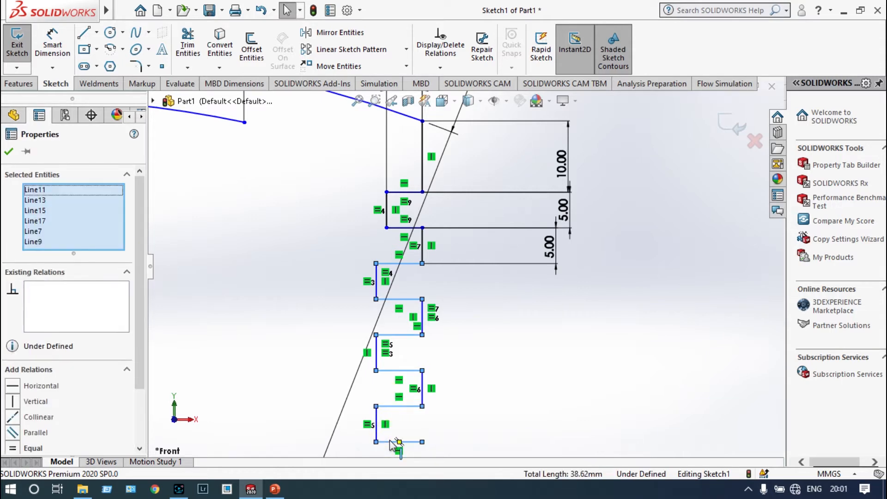
left_click(14, 448)
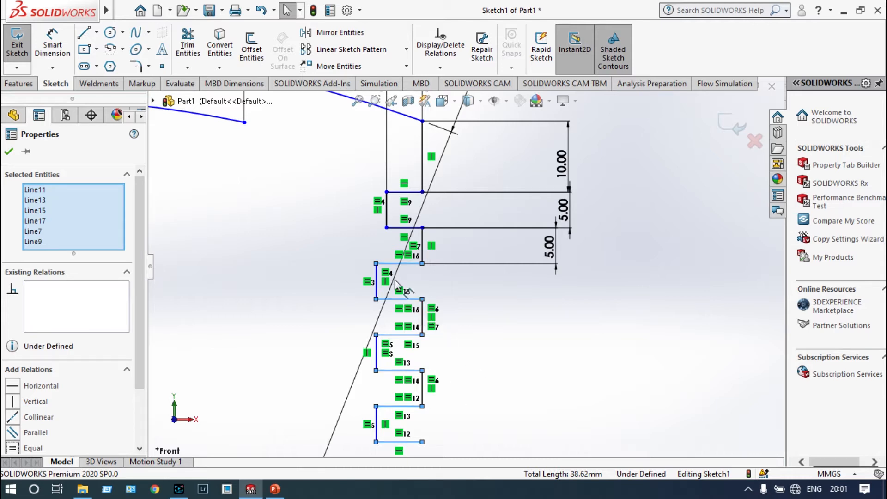
left_click(9, 152)
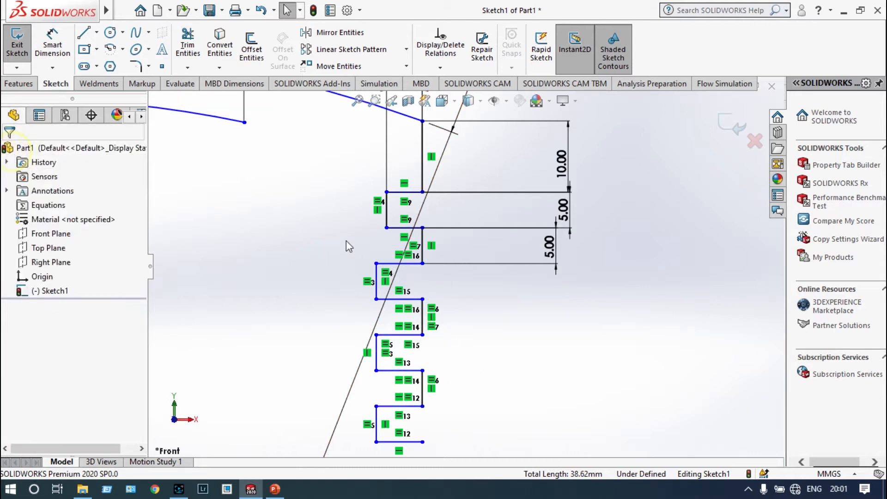
- Dimension the second groove's upper horizontal line as 5 mm, placing the dimension above the profile
left_click(392, 264)
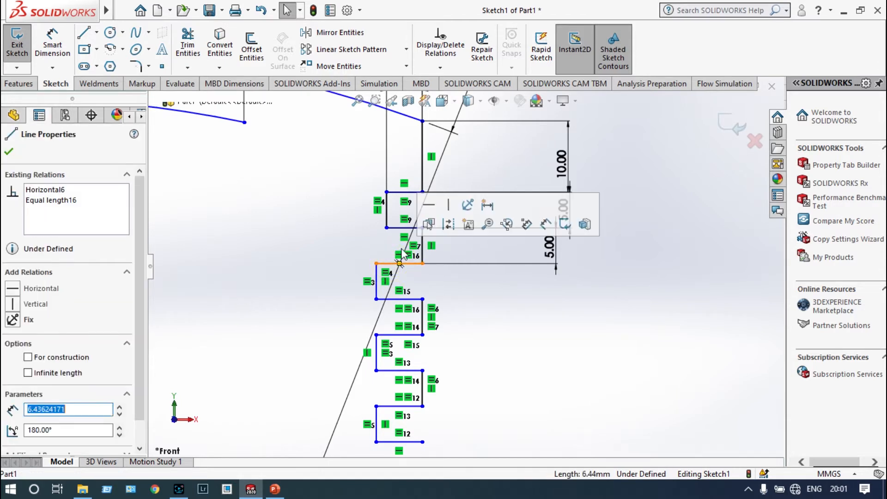
left_click(52, 47)
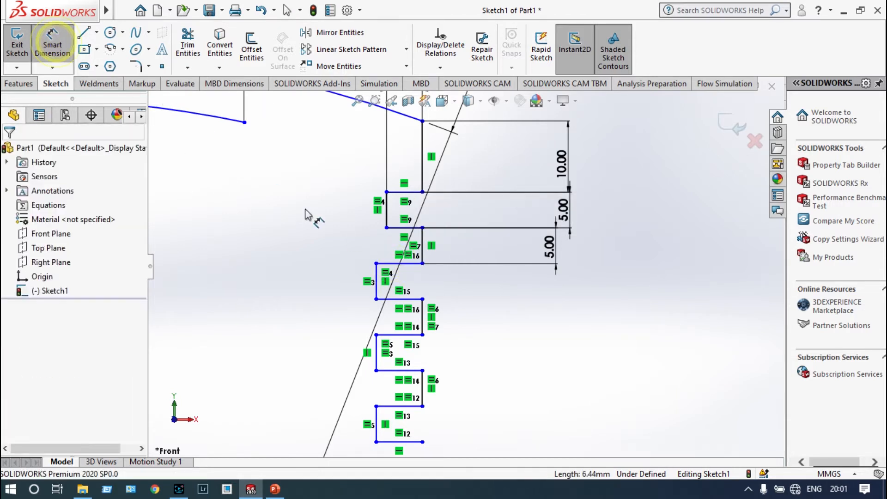
left_click(393, 264)
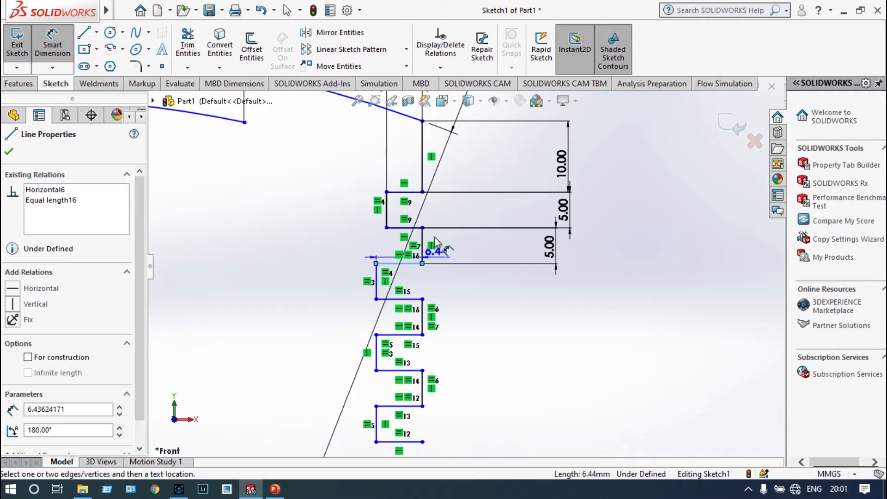
scroll(422, 149, "up", 2)
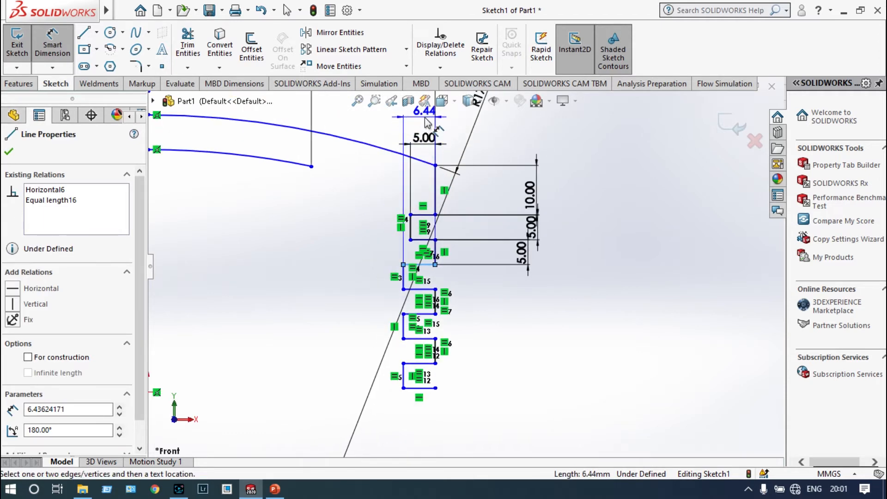
left_click(421, 121)
left_click(421, 121)
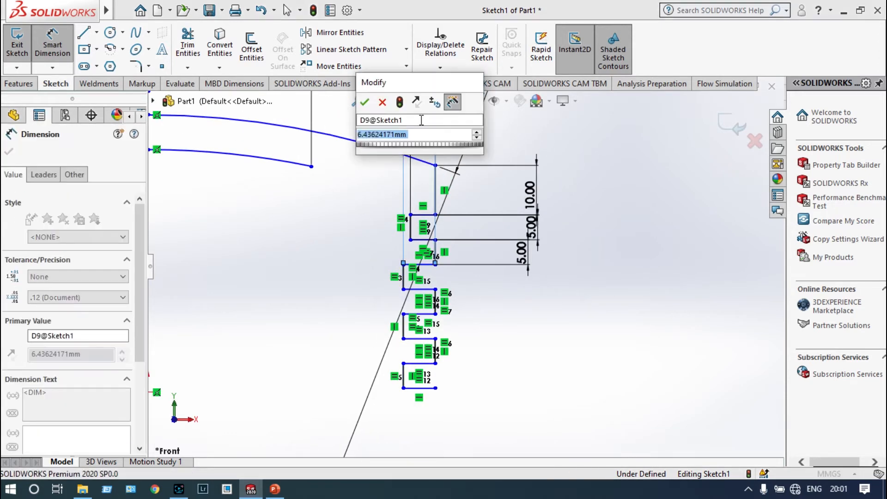
type("5")
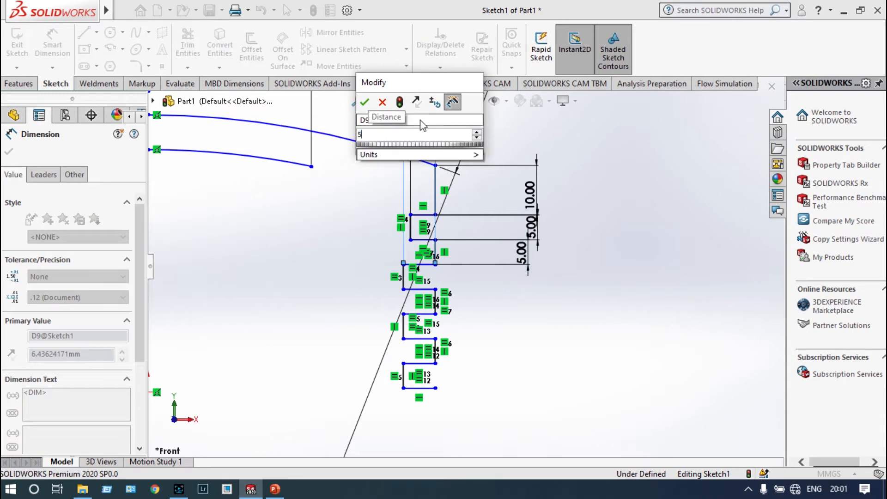
key("Return")
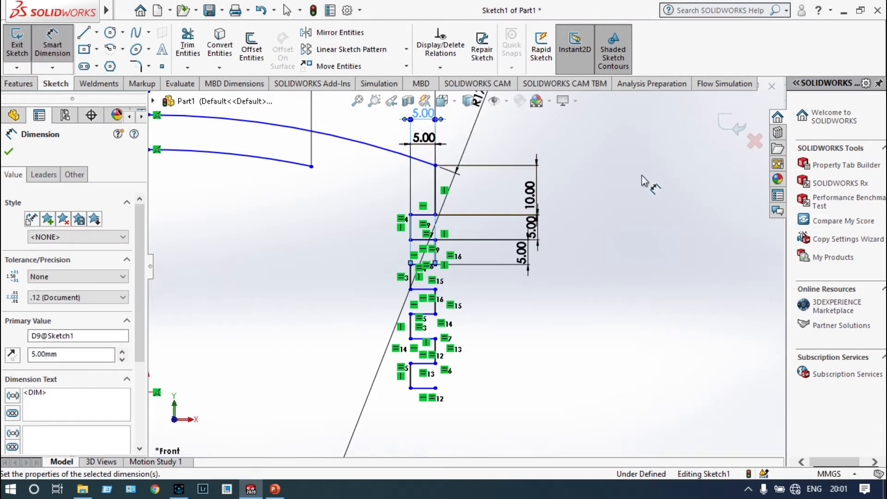
- Sketch the skirt's vertical outer wall line about 53 mm down from the open end of the fourth groove
scroll(625, 254, "up", 1)
scroll(378, 352, "up", 3)
scroll(392, 340, "down", 2)
scroll(437, 344, "down", 2)
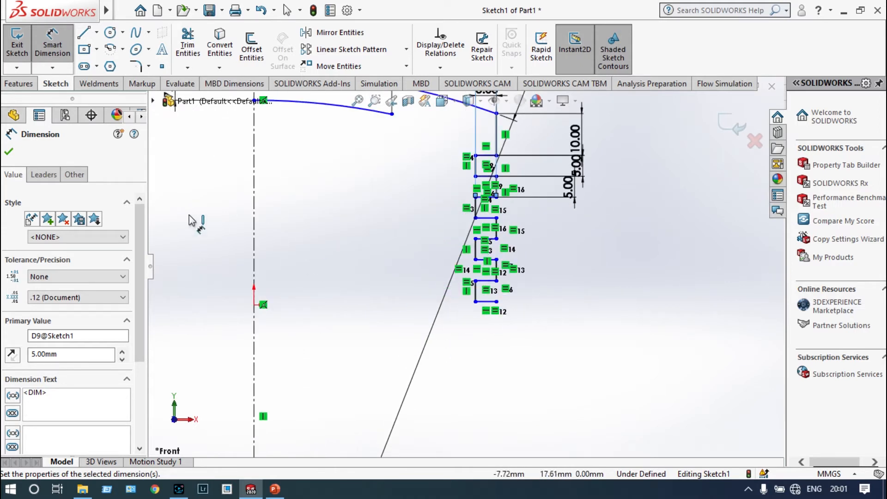
left_click(84, 32)
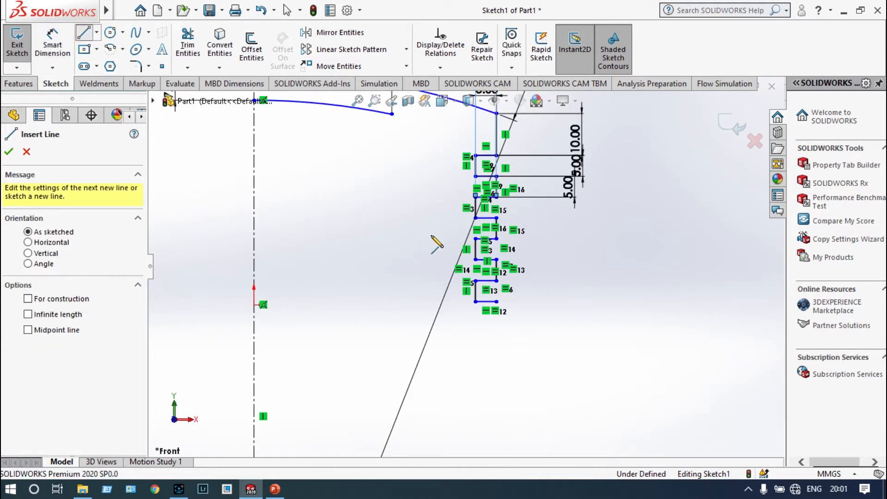
left_click(496, 302)
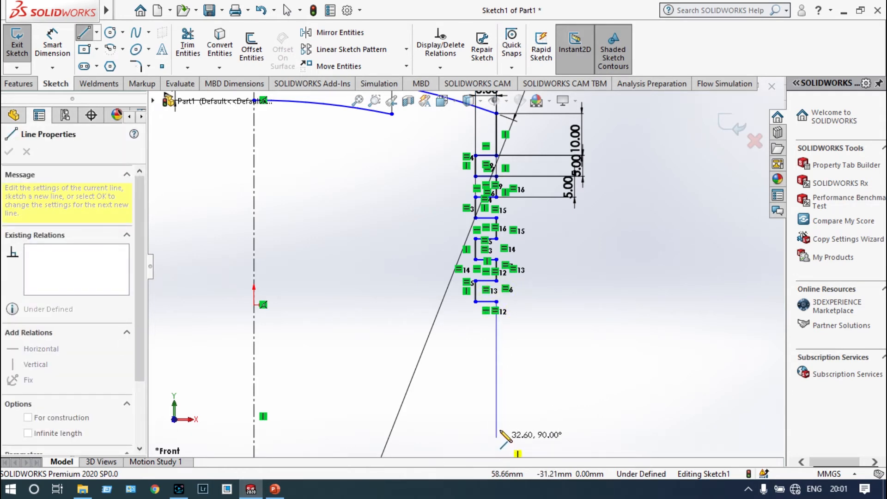
key("z")
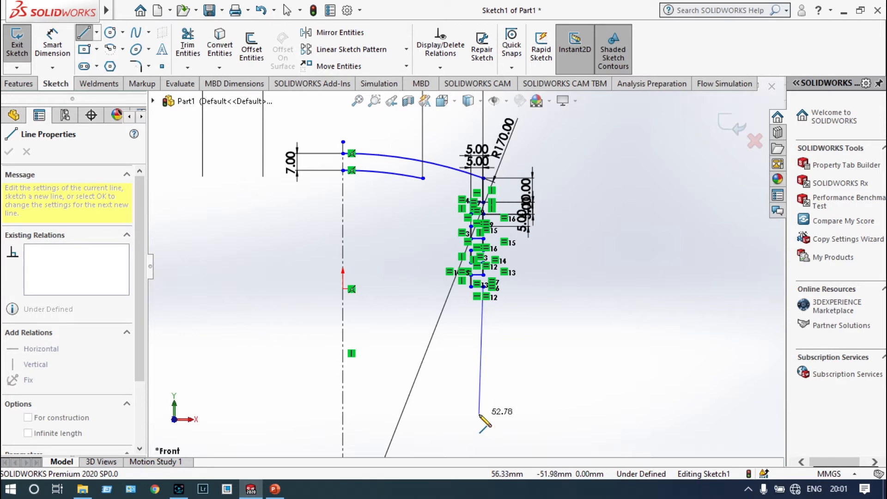
left_click(483, 416)
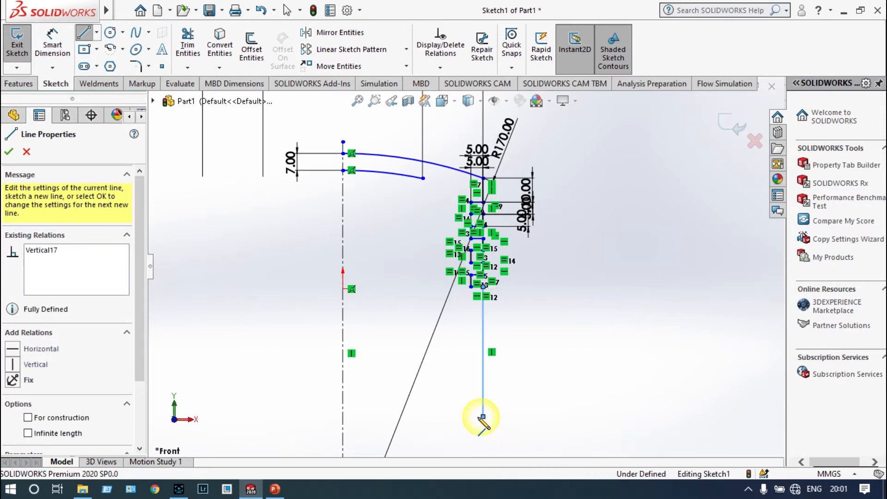
- Sketch the stepped inner wall: a horizontal bottom edge, a vertical riser about 24 mm high, a horizontal ledge and a vertical line to the inner arc's endpoint
left_click(451, 416)
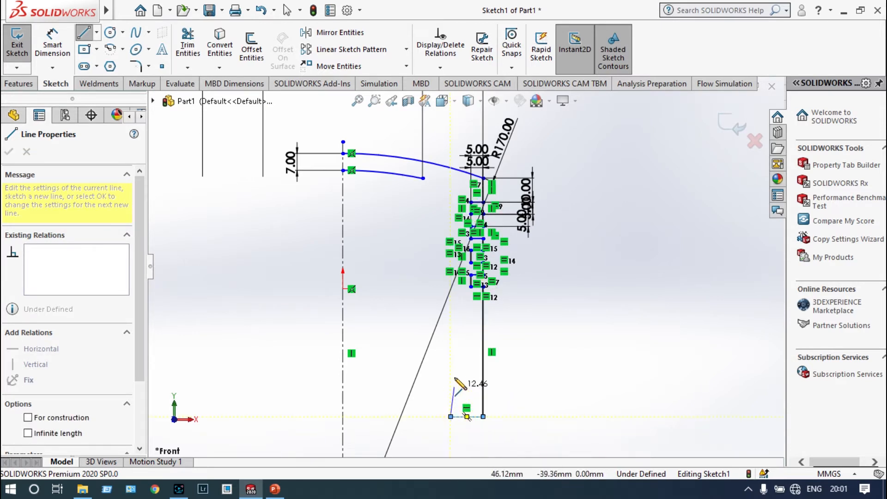
left_click(450, 359)
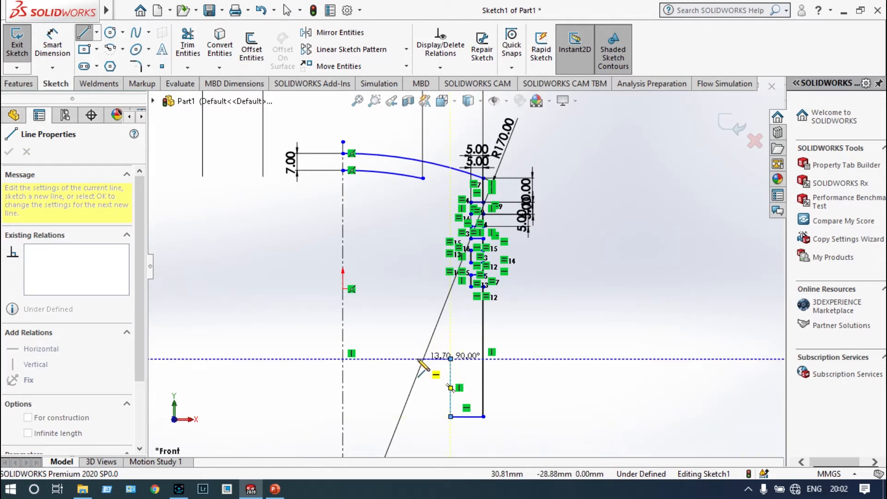
left_click(423, 358)
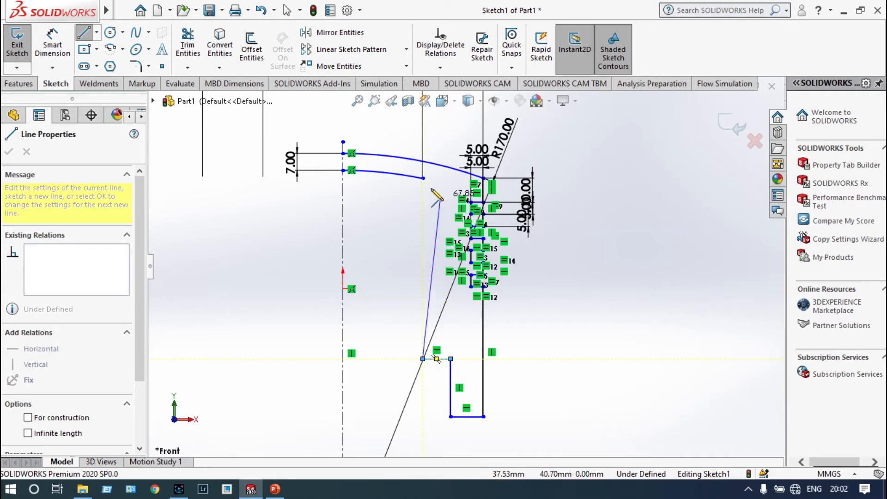
left_click(423, 178)
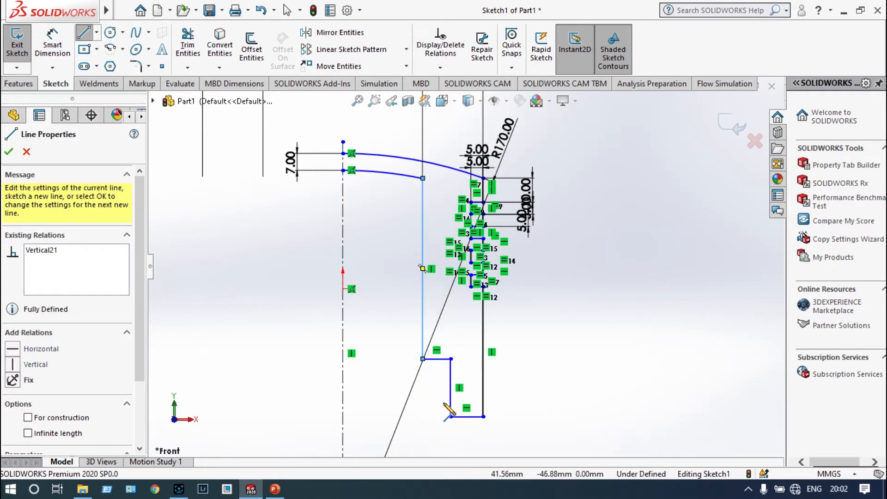
- Check the sectional view in PowerPoint and dimension the skirt's inner bottom corner about the centerline as a 100 mm diameter
scroll(443, 418, "down", 1)
scroll(444, 416, "down", 1)
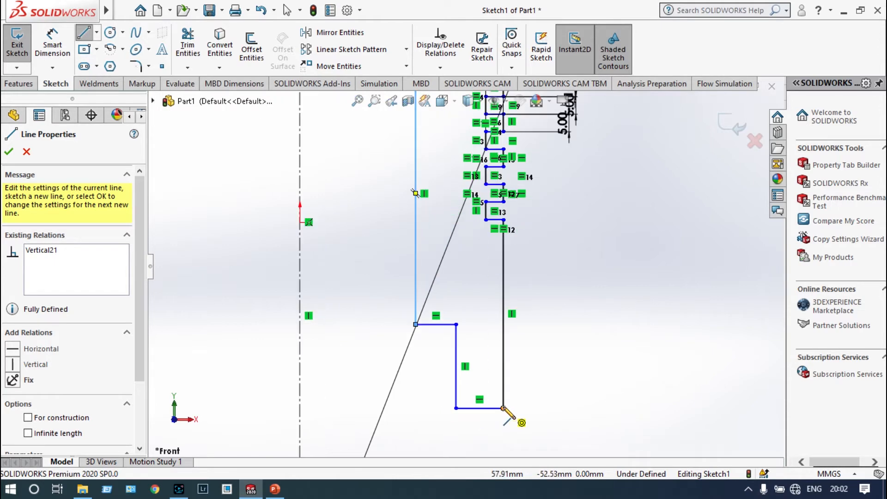
scroll(504, 409, "up", 1)
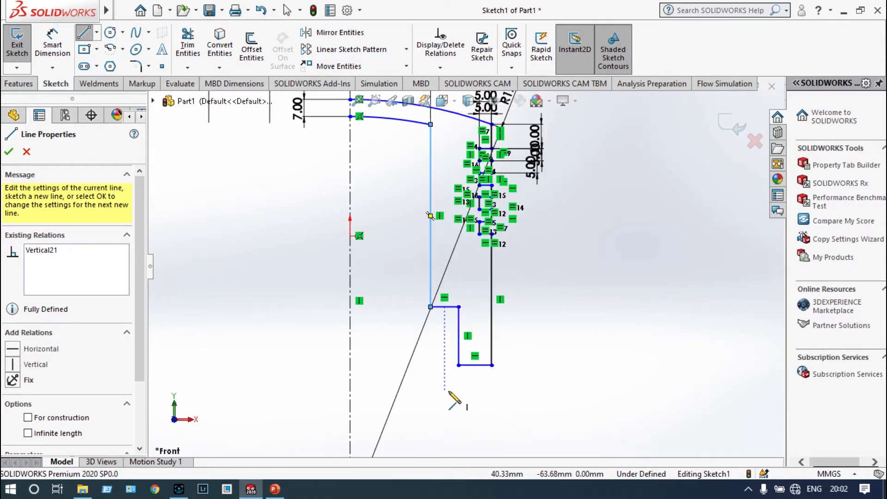
scroll(439, 435, "up", 2)
left_click(275, 490)
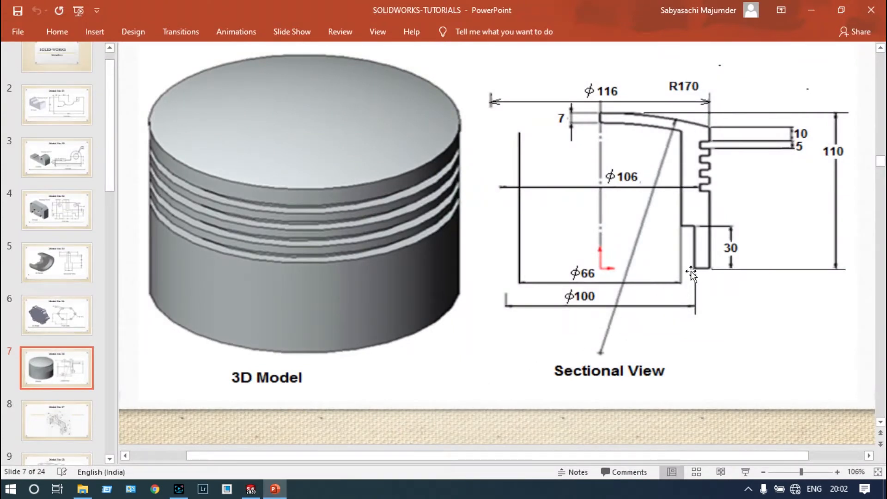
left_click(811, 10)
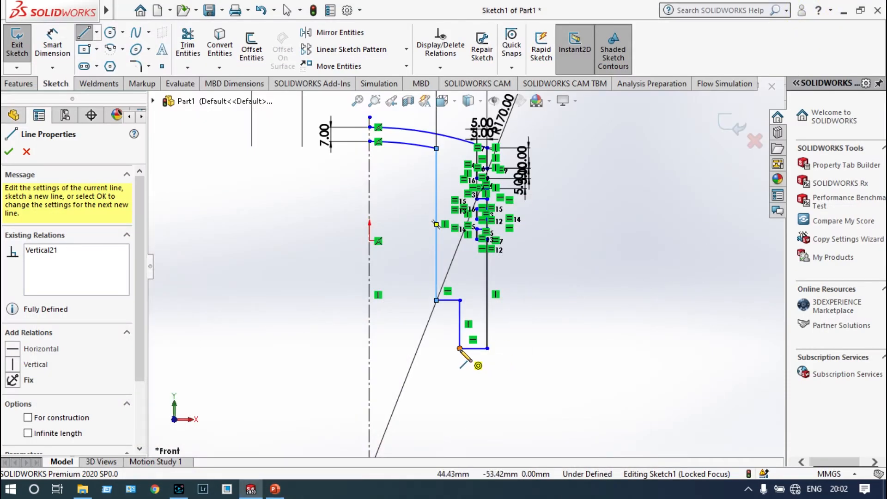
left_click(58, 42)
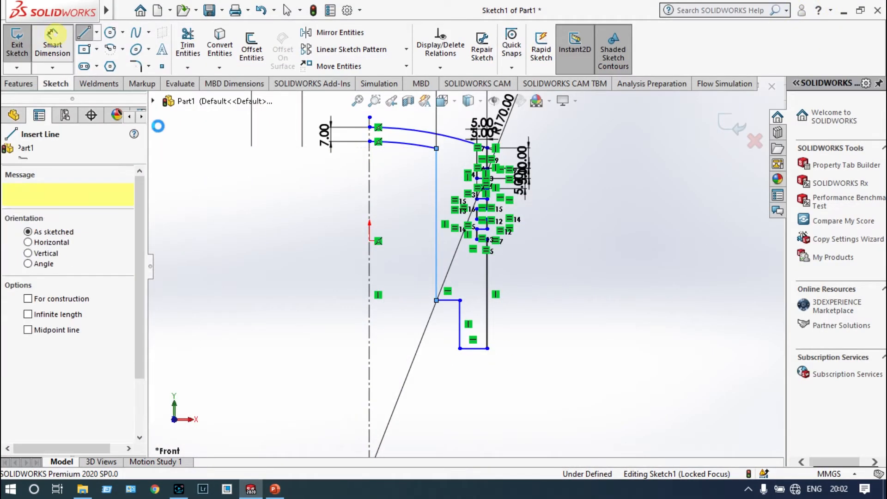
left_click(460, 349)
left_click(370, 342)
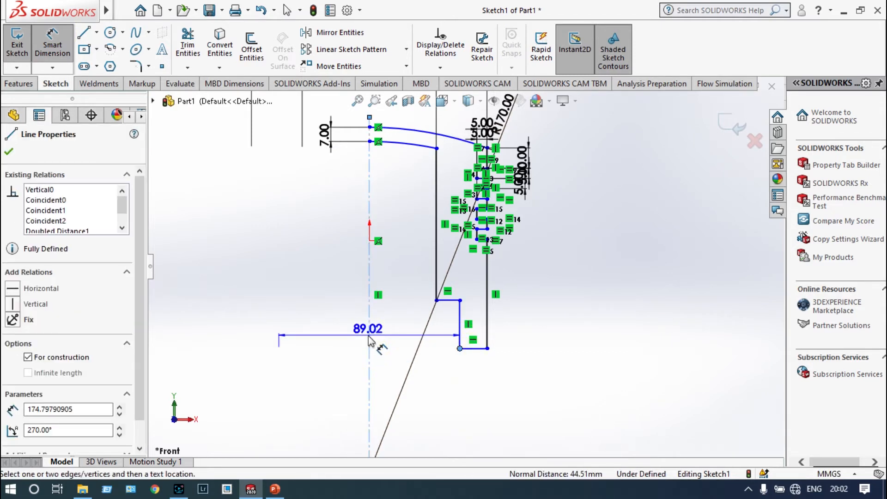
left_click(363, 354)
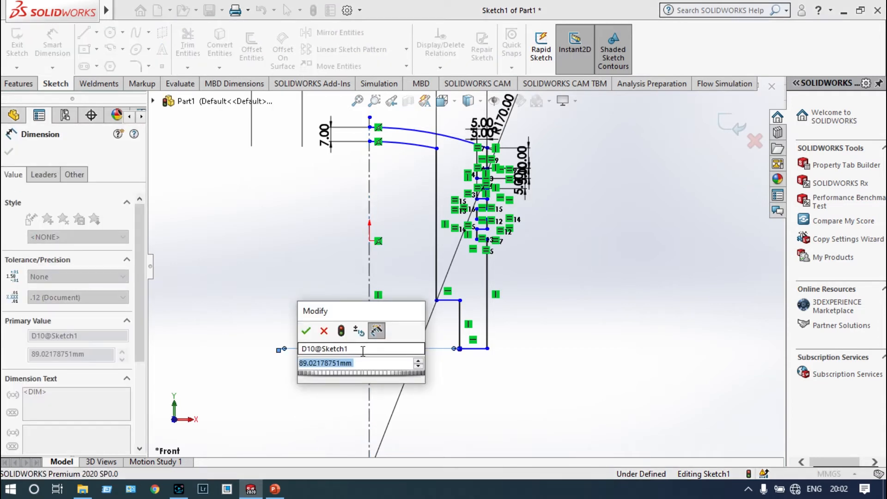
type("100")
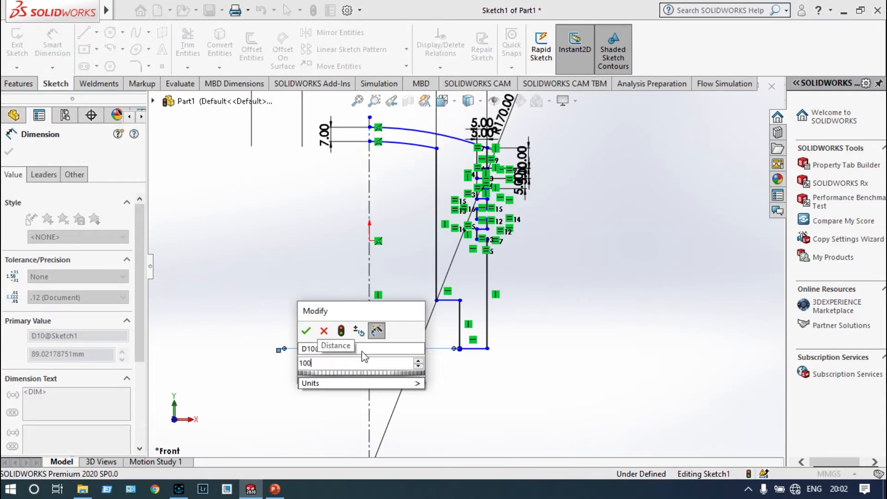
key("Return")
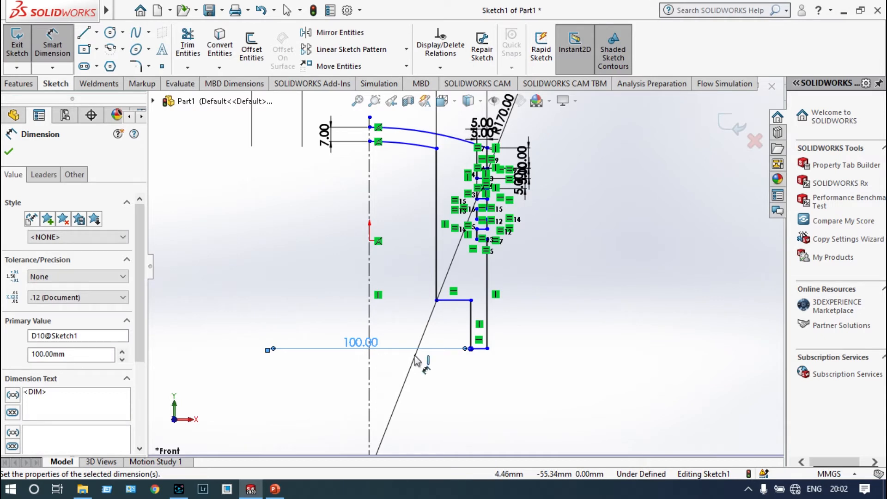
- Dimension the vertical riser of the skirt's inner step as 30 mm
left_click(471, 323)
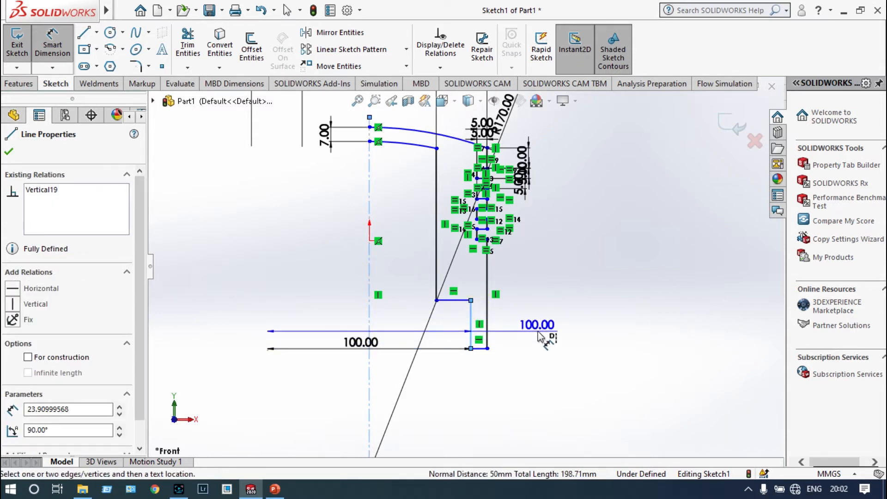
key("Escape")
left_click(530, 328)
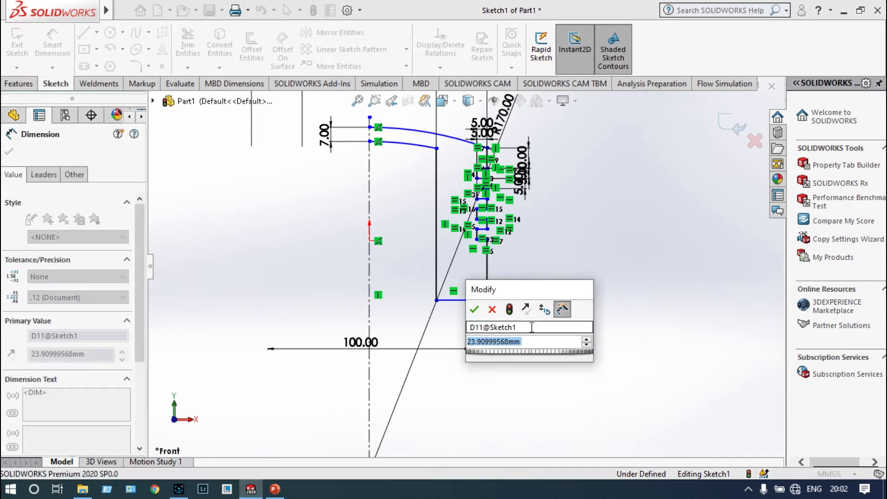
type("30")
key("Return")
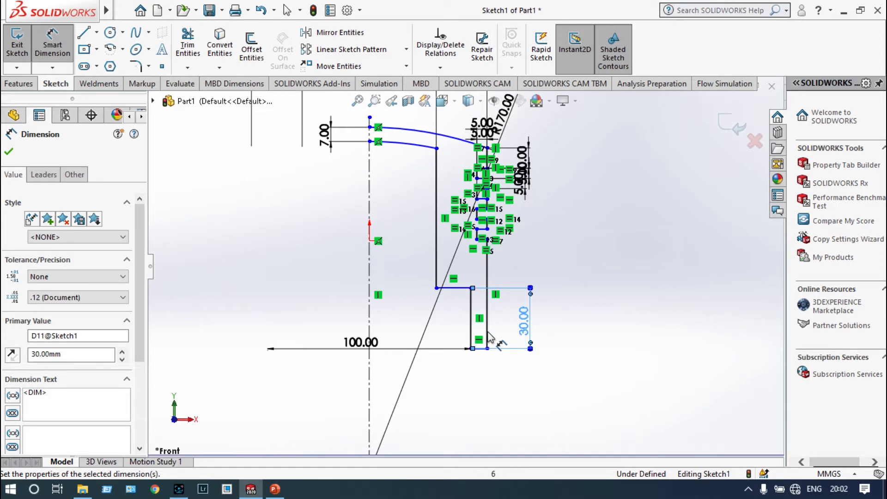
- Check the sectional view in PowerPoint and dimension the overall height from the outer arc's centerline endpoint to the skirt's bottom corner as 110 mm
left_click(273, 492)
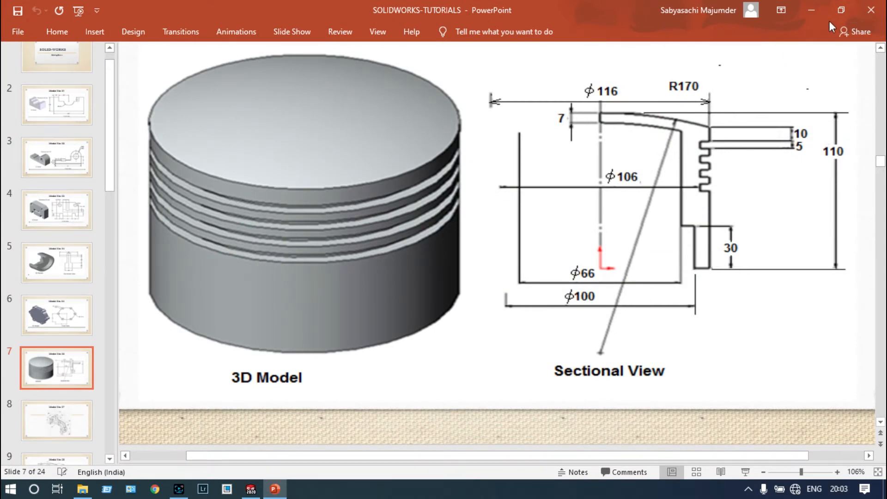
left_click(812, 10)
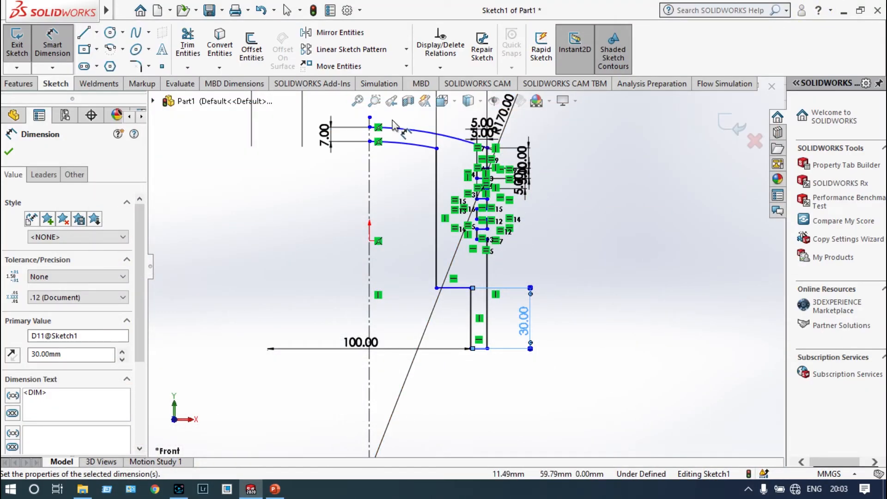
left_click(369, 127)
left_click(472, 348)
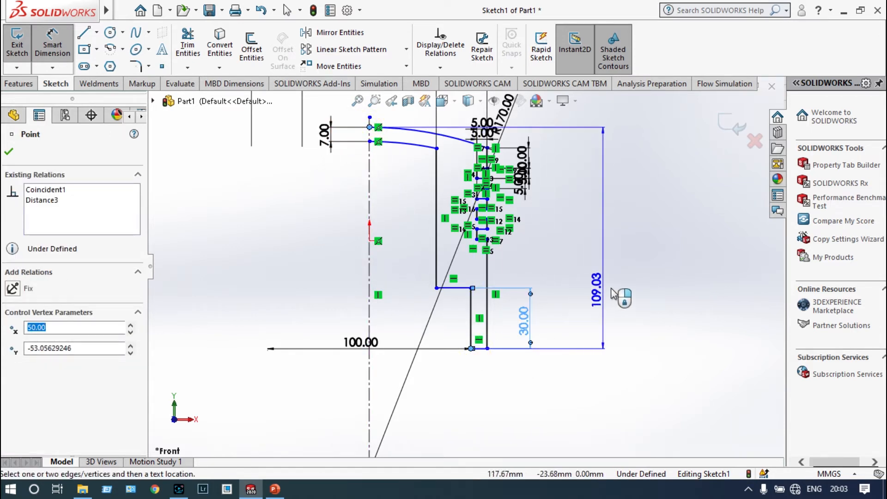
left_click(625, 283)
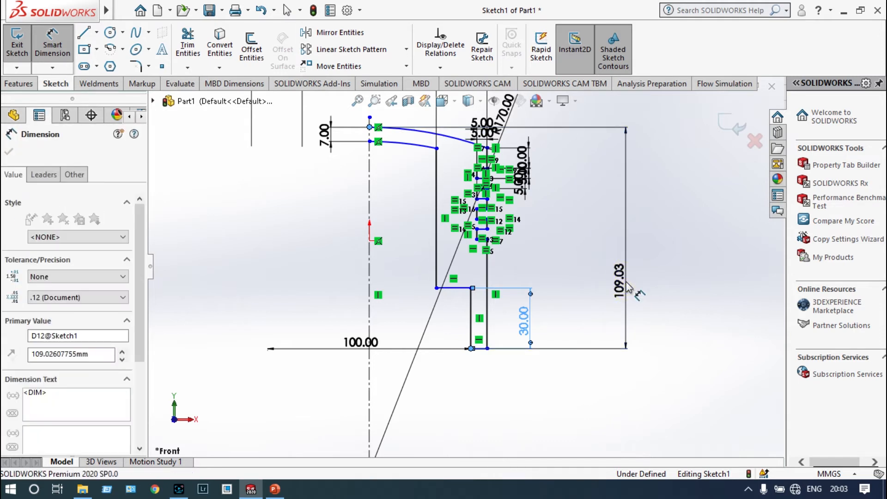
type("110")
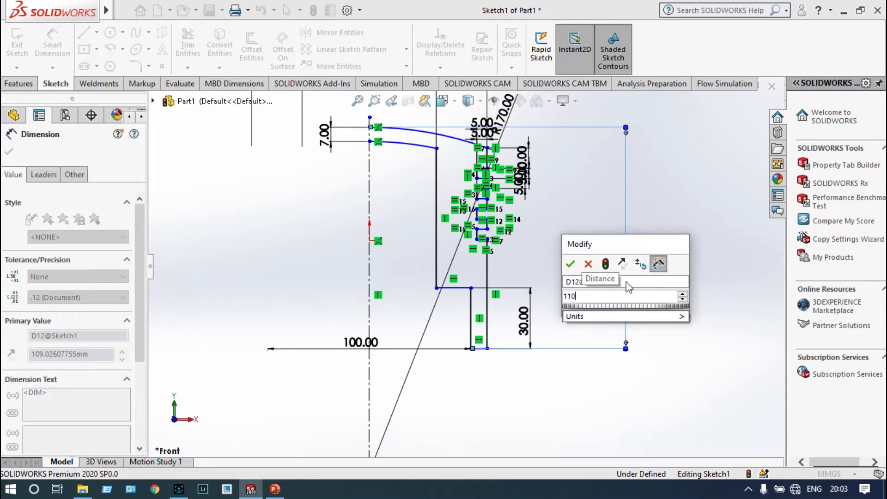
key("Return")
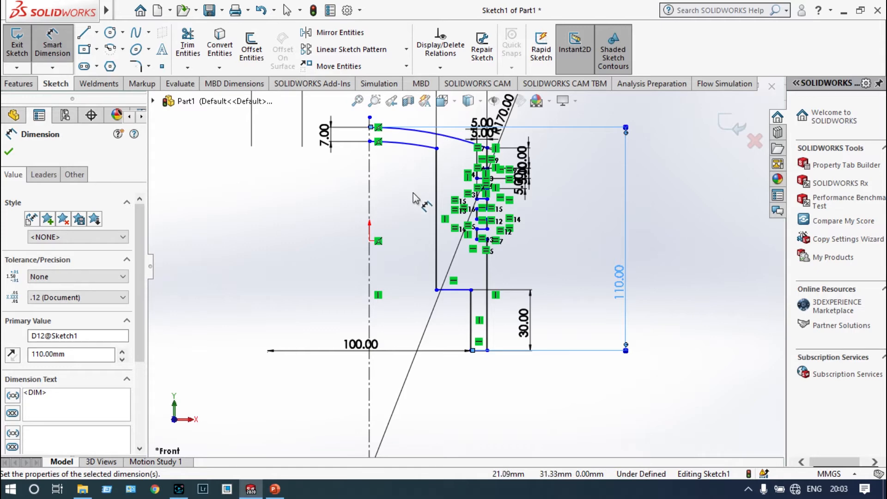
left_click(8, 154)
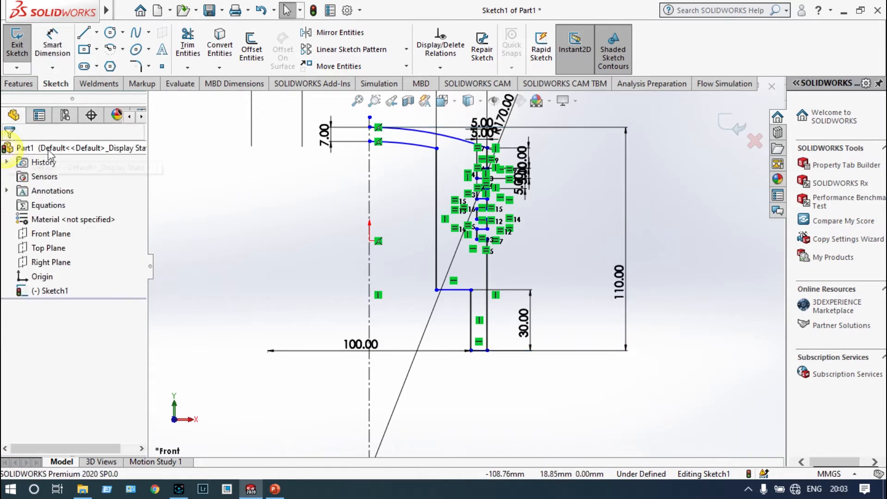
- Close the profile with a 7 mm vertical line on the centerline between the outer and inner arcs, and exit the sketch
scroll(366, 147, "down", 2)
scroll(365, 147, "down", 1)
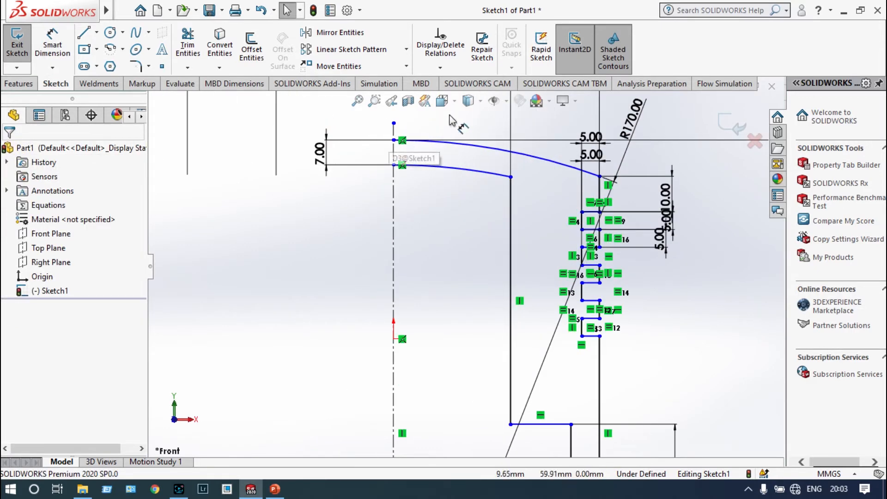
left_click(86, 34)
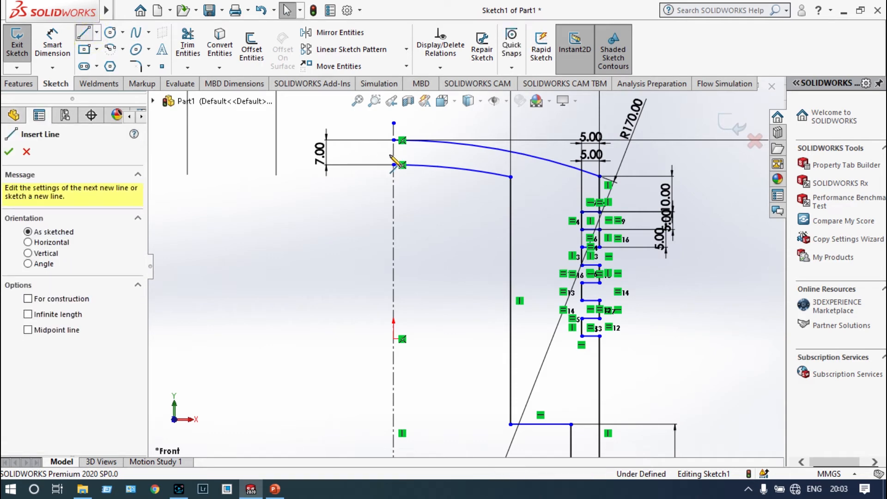
left_click(393, 141)
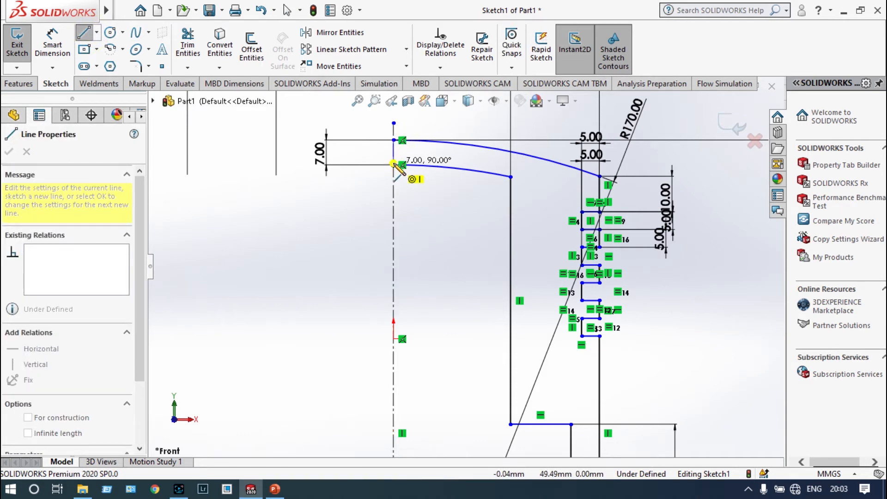
left_click(394, 165)
scroll(466, 239, "up", 1)
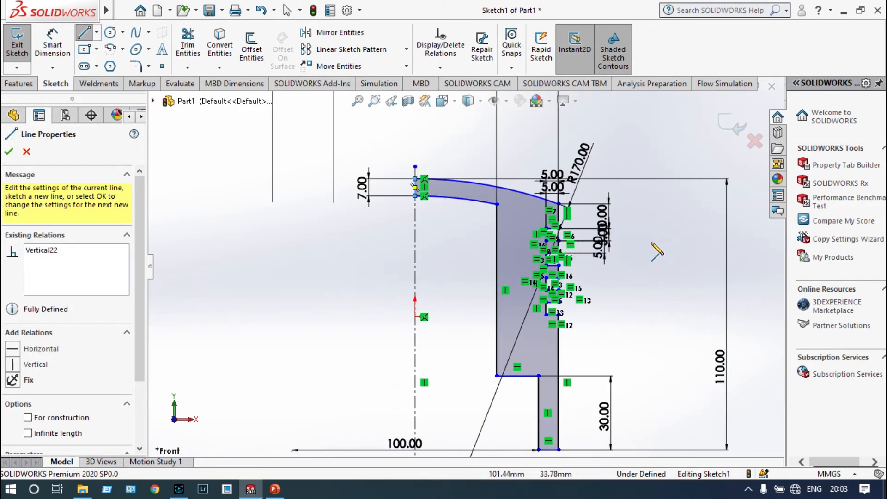
left_click(9, 152)
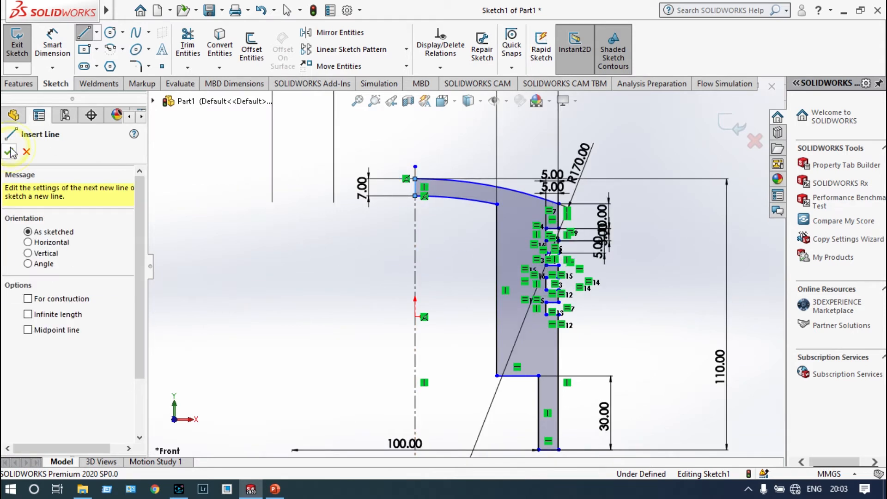
left_click(734, 132)
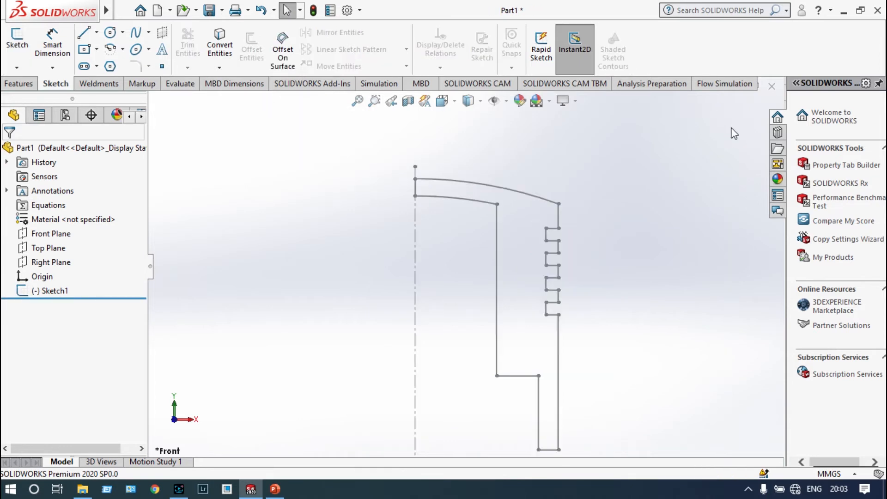
- Revolve the half-section profile 360 degrees about the vertical centerline as a solid boss
scroll(570, 396, "up", 2)
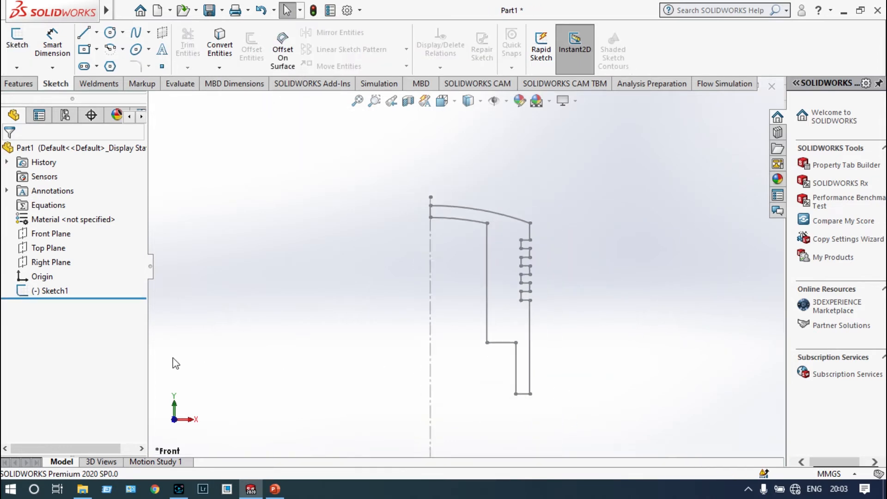
left_click(52, 291)
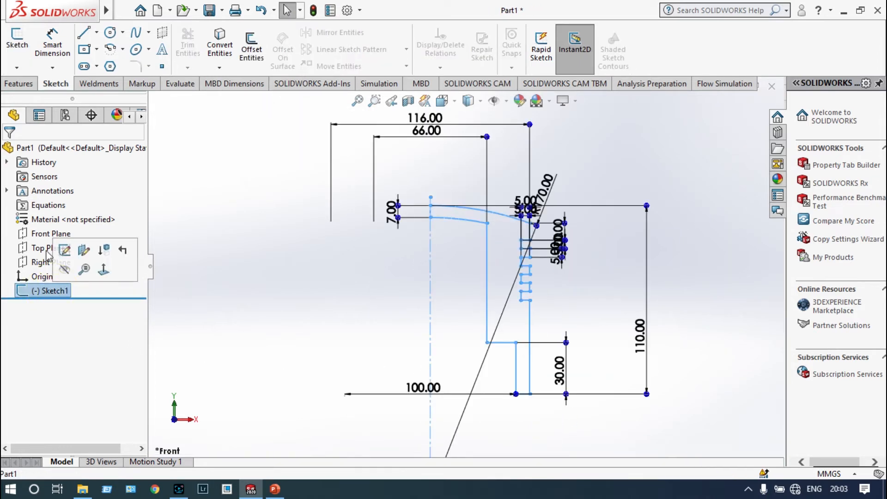
left_click(13, 85)
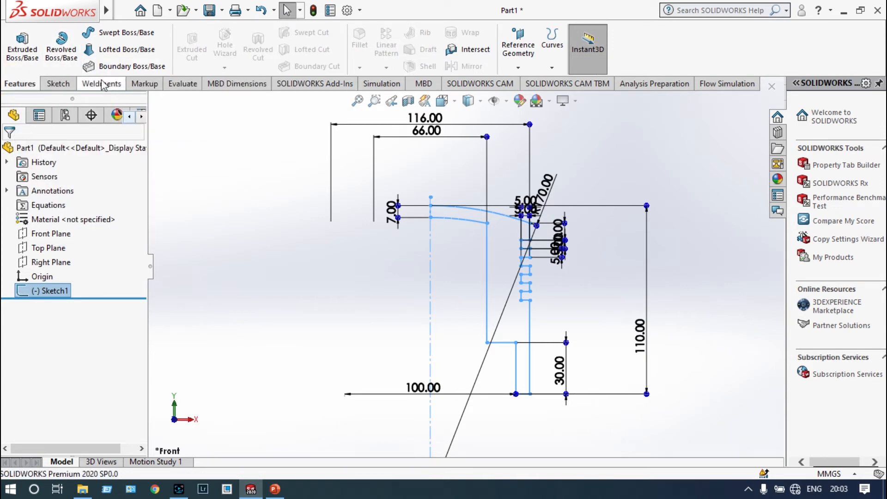
left_click(59, 52)
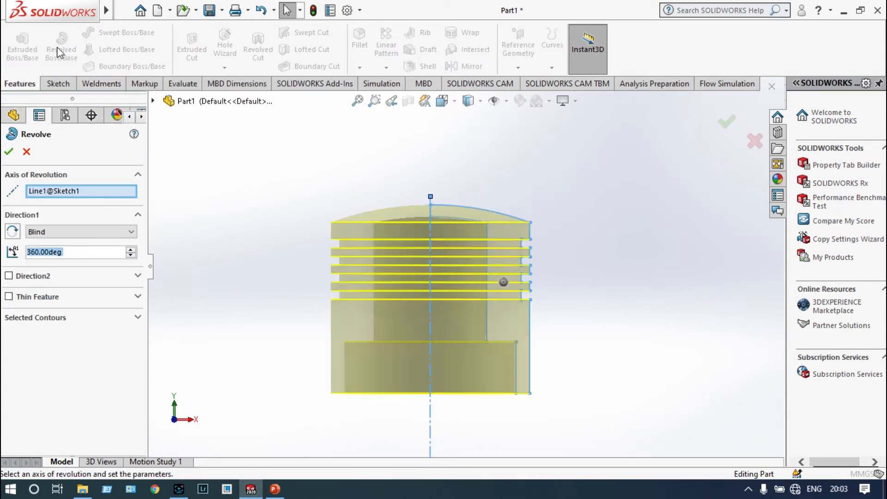
left_click(727, 122)
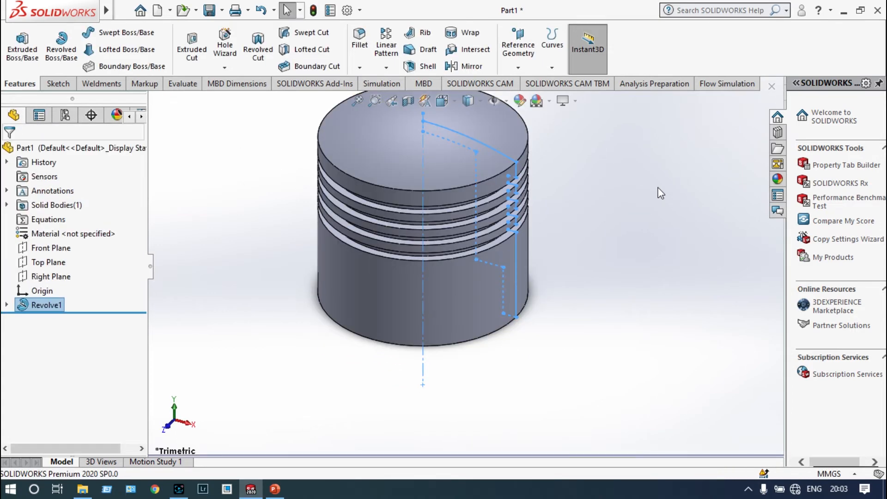
- Show the revolve feature's underlying sketch on the model and hide it again
middle_click_drag(660, 191, 662, 133)
scroll(460, 131, "down", 2)
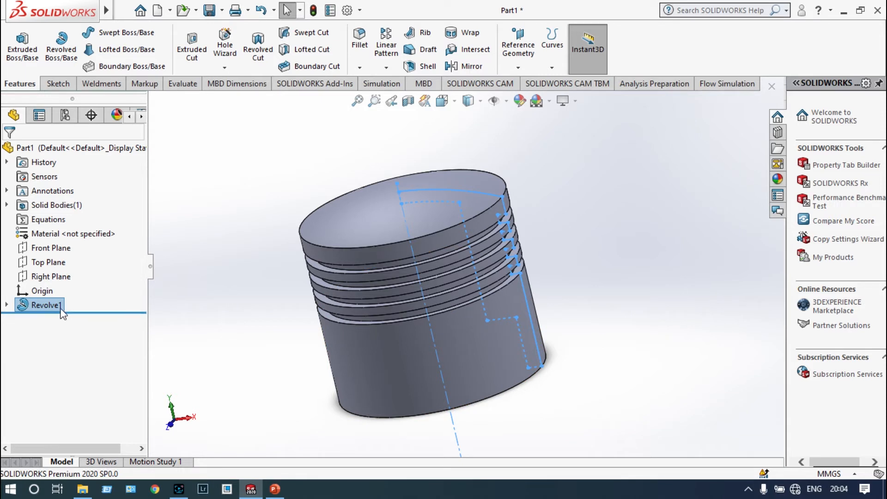
left_click(7, 305)
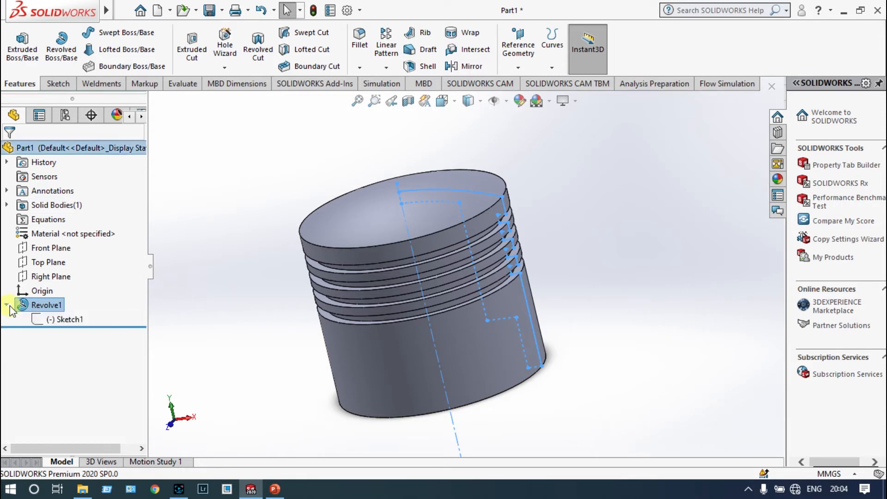
right_click(45, 325)
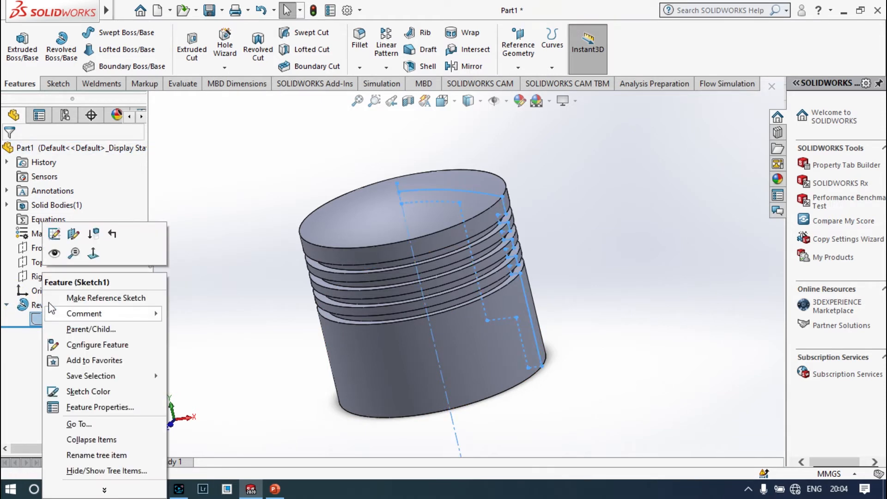
left_click(54, 252)
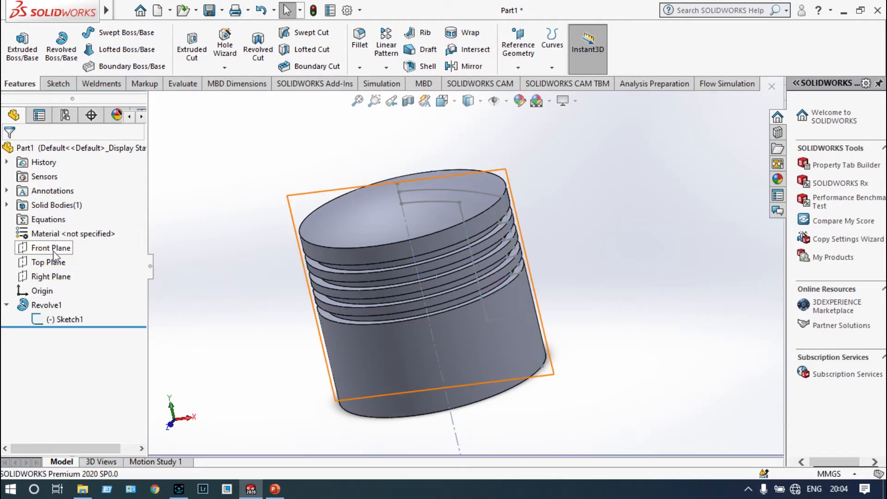
right_click(57, 324)
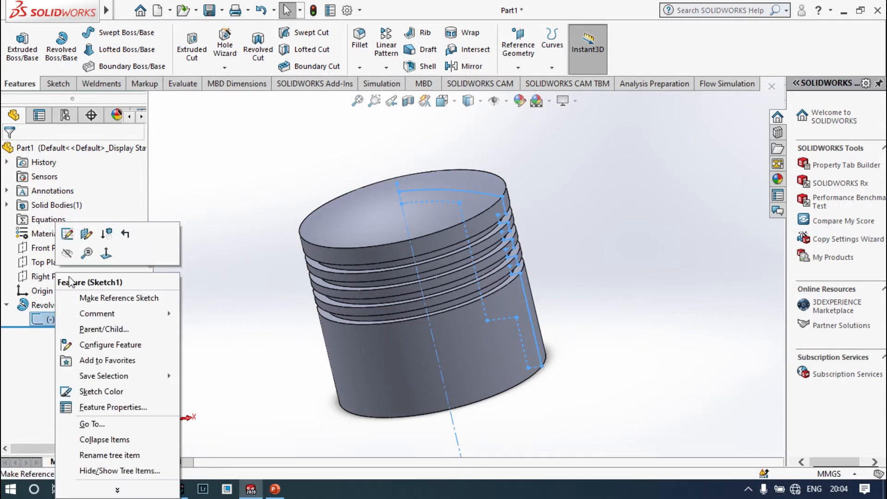
left_click(69, 254)
- Set the scene background to Plain White and examine the piston's crown and ring grooves
middle_click_drag(481, 218, 565, 215)
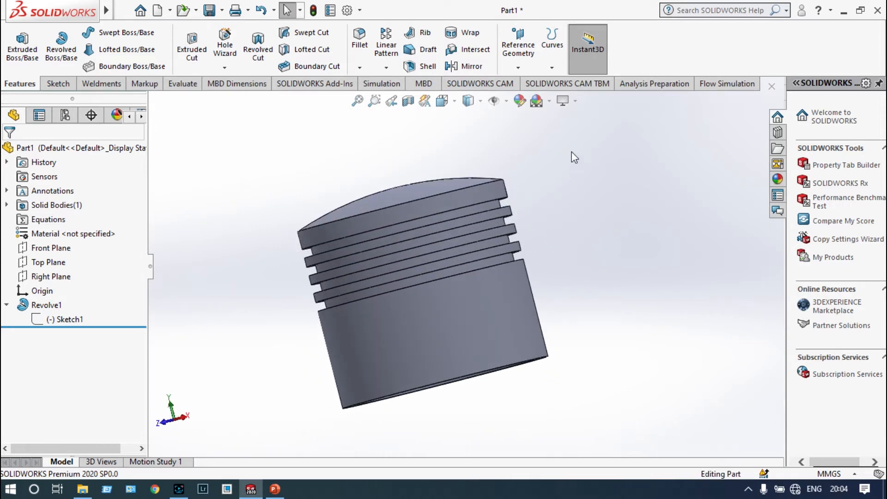
left_click(550, 101)
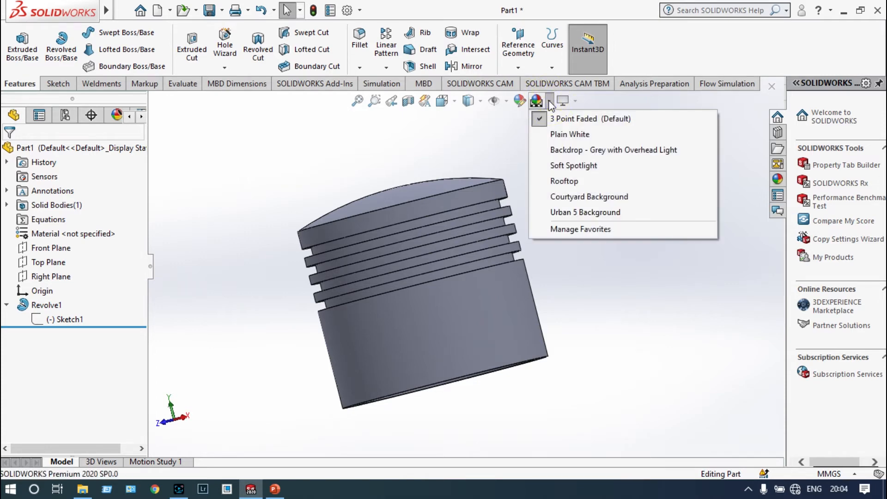
left_click(558, 135)
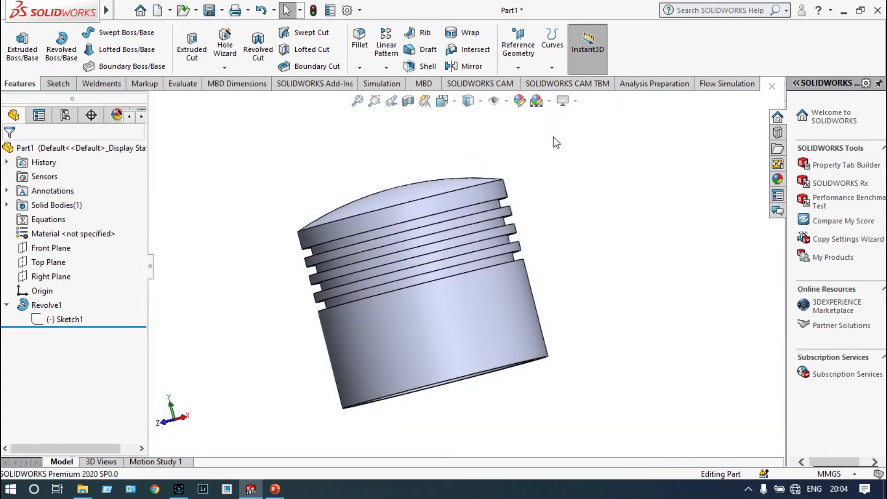
middle_click_drag(544, 177, 444, 236)
scroll(309, 174, "down", 1)
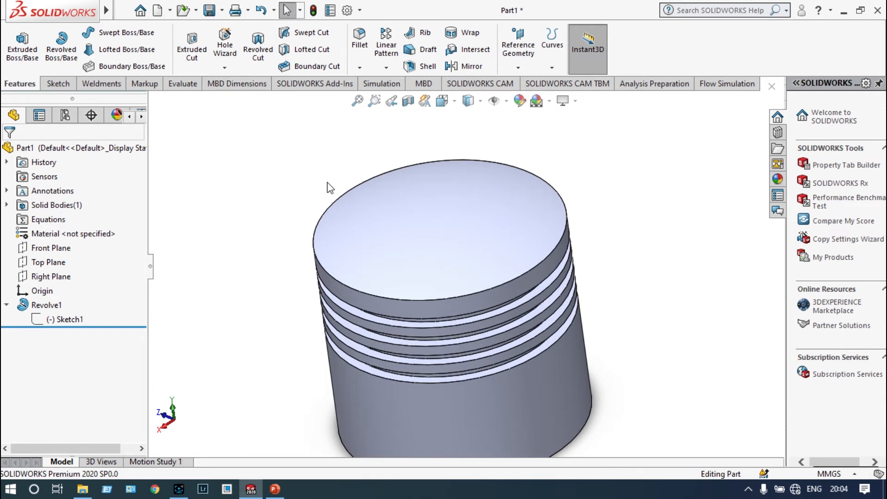
scroll(329, 182, "up", 1)
scroll(420, 135, "up", 1)
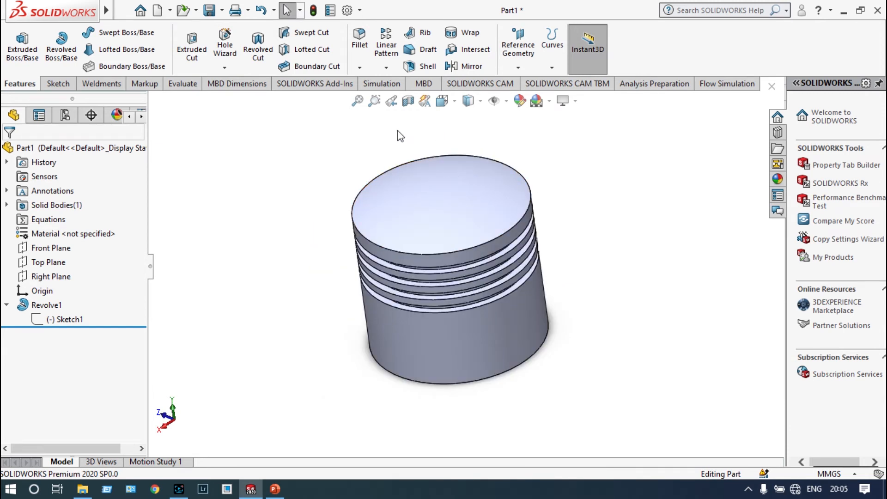
- Create a static simulation study for the piston without 2D simplification
left_click(382, 84)
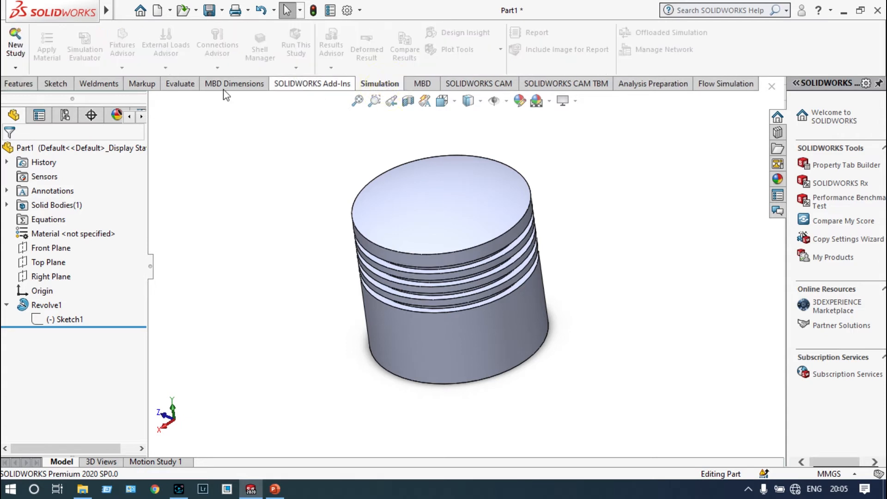
left_click(17, 46)
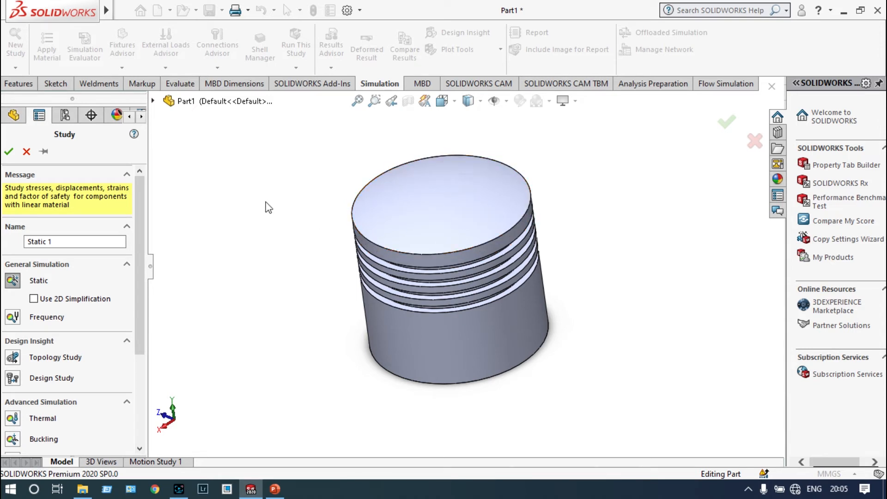
left_click(9, 152)
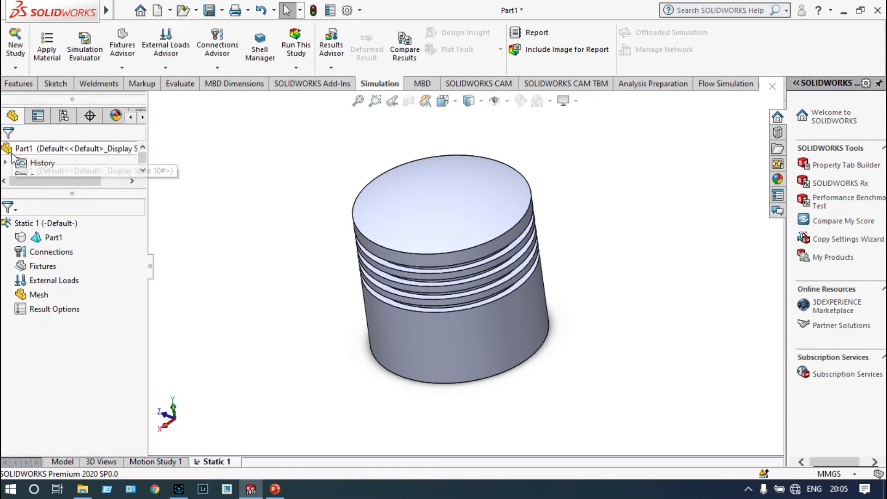
- Assign the 2014 Alloy material from the Aluminium Alloys category to the piston
left_click(51, 56)
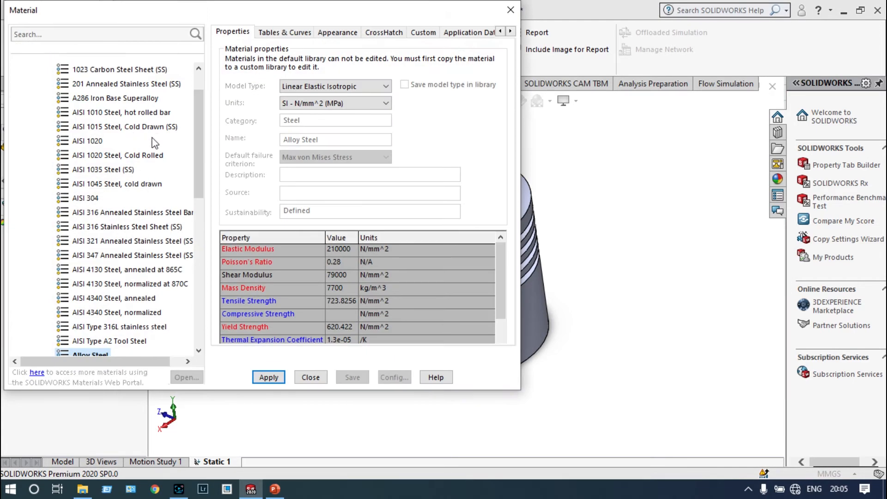
left_click_drag(200, 141, 196, 227)
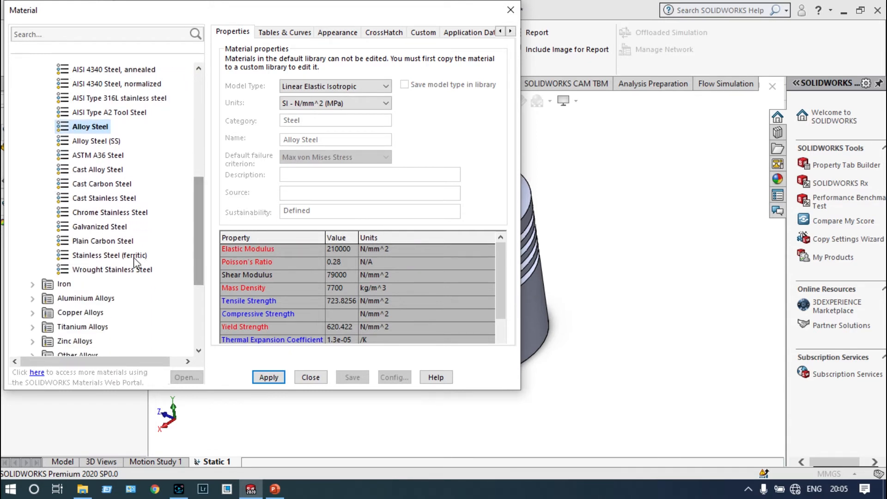
left_click(33, 299)
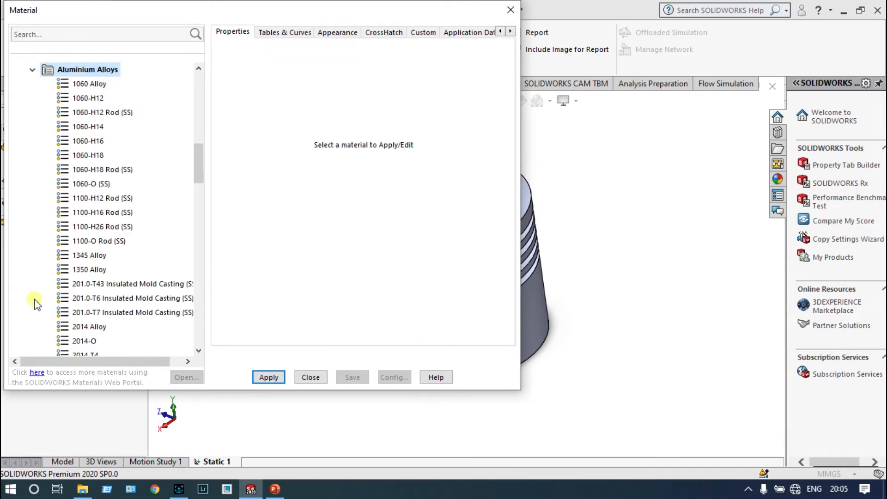
left_click_drag(198, 157, 199, 182)
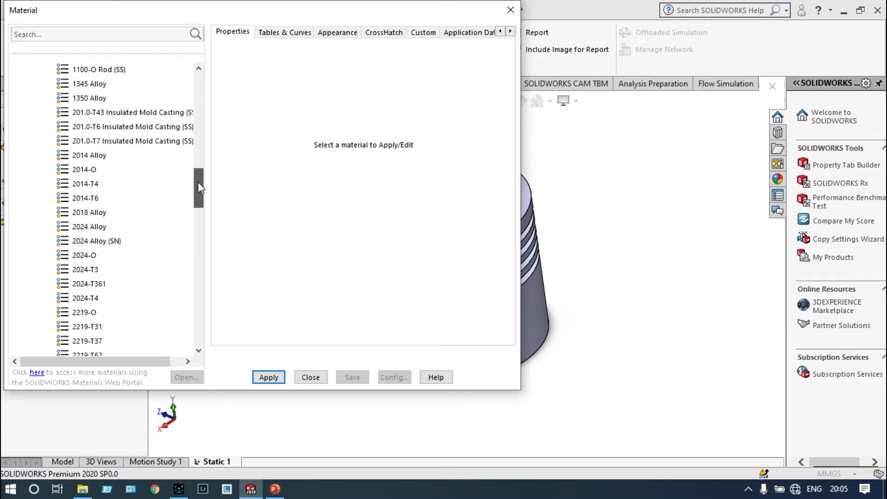
mouse_move(198, 181)
left_mouse_down()
mouse_move(198, 202)
mouse_move(202, 188)
left_mouse_up()
left_click(89, 155)
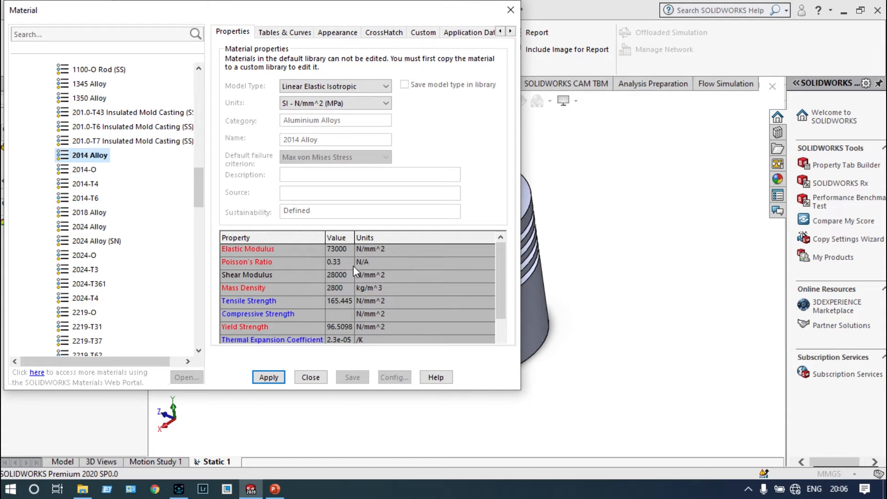
left_click(279, 378)
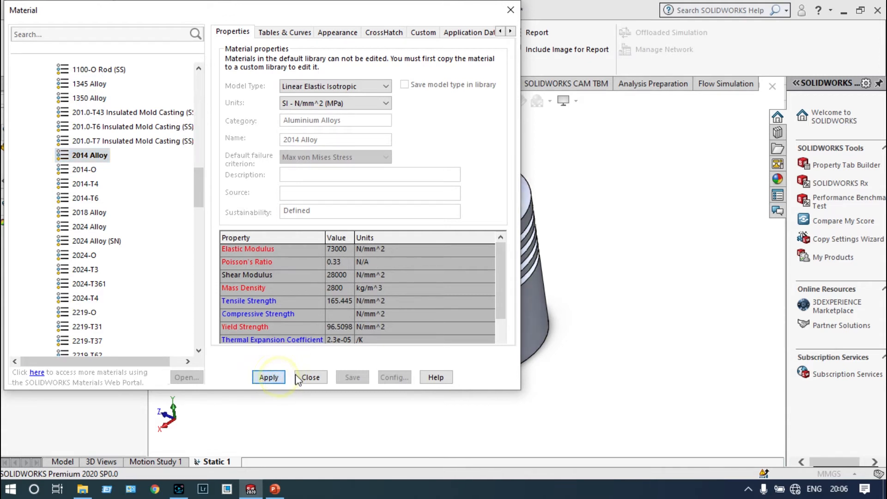
left_click(304, 377)
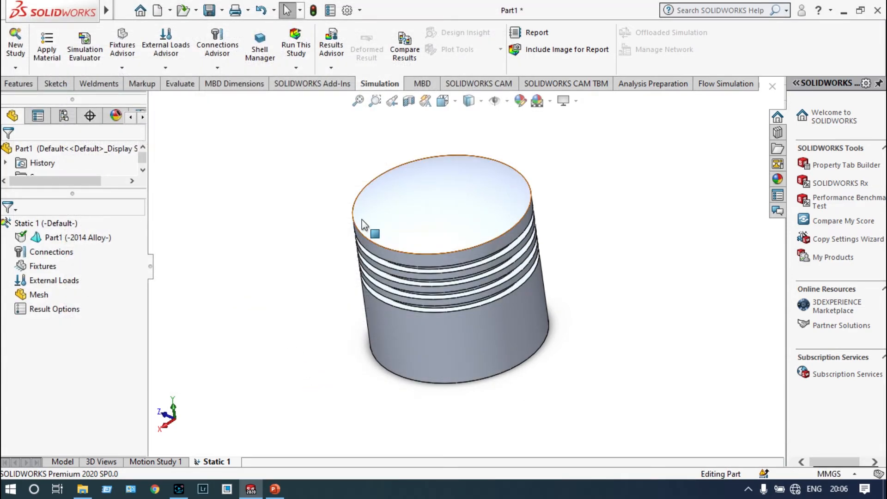
- Start an advanced On Flat Faces fixture on the annular bottom face of the piston skirt
middle_click_drag(585, 355, 610, 319)
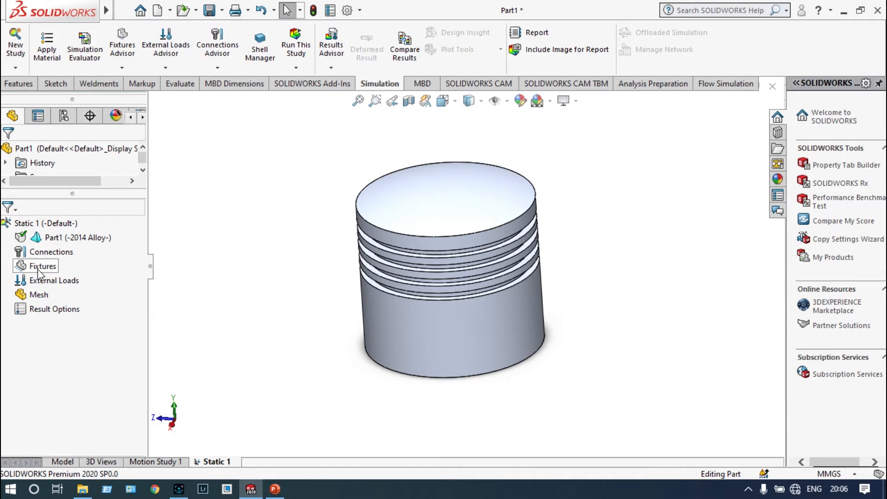
right_click(37, 269)
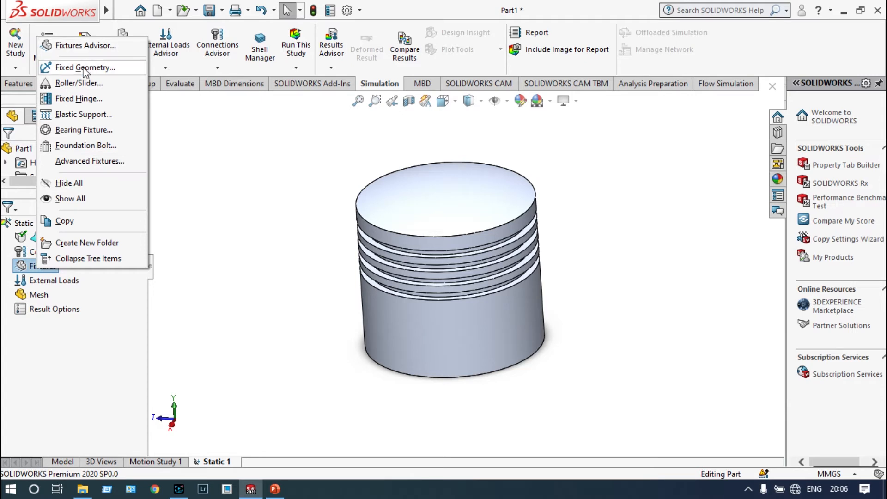
left_click(96, 160)
middle_click_drag(272, 214, 276, 193)
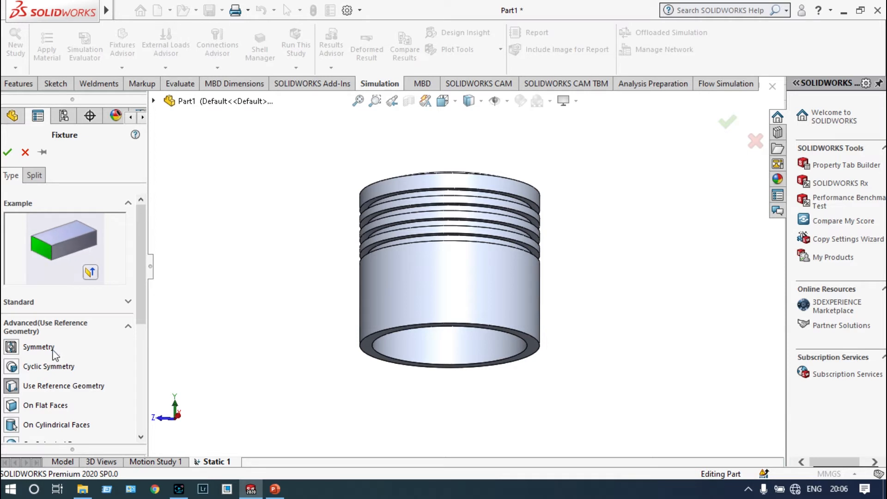
left_click_drag(140, 285, 145, 327)
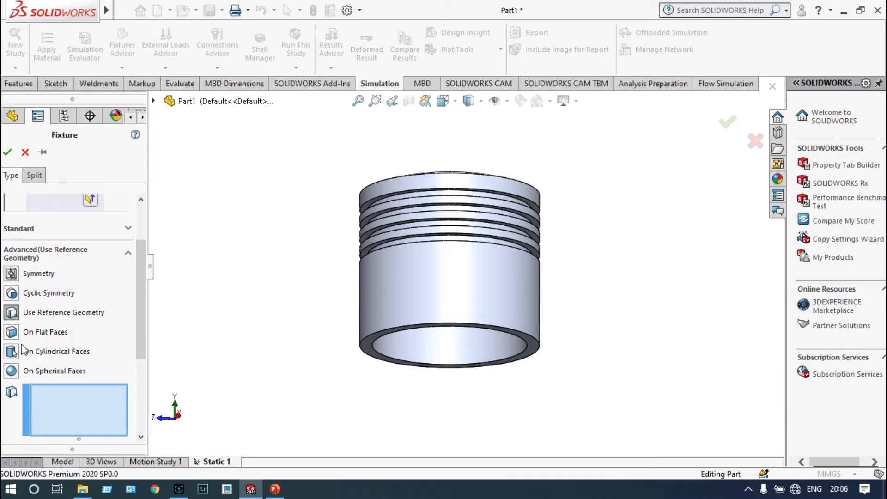
left_click(11, 333)
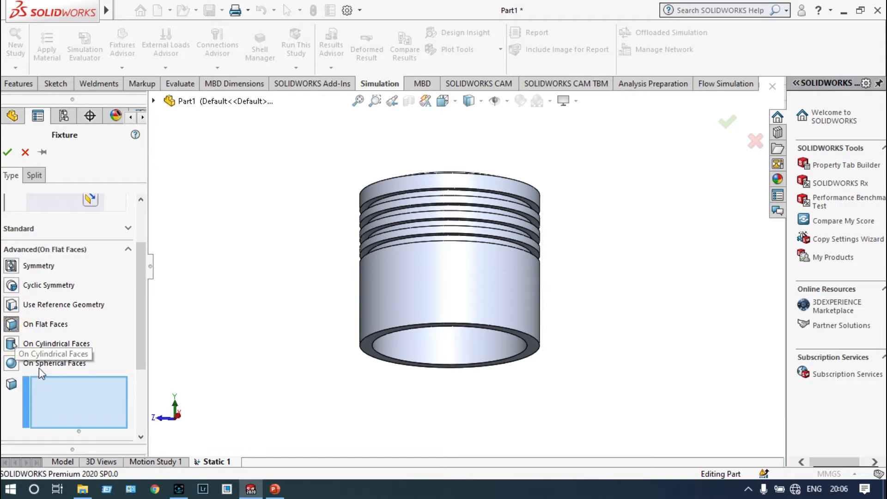
middle_click_drag(363, 386, 382, 316)
left_click(382, 303)
middle_click_drag(317, 256, 323, 337)
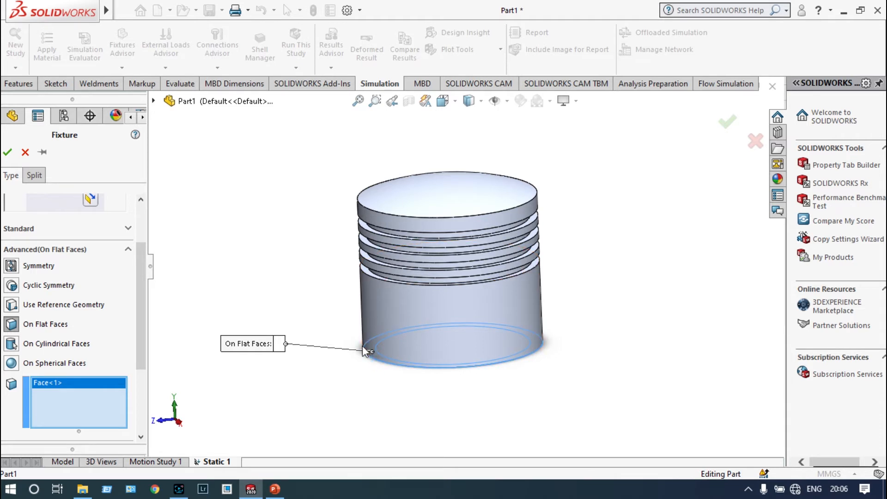
- Restrain the fixture's translations to 0 mm along both face directions and normal to the face, and accept the fixture
scroll(139, 337, "down", 3)
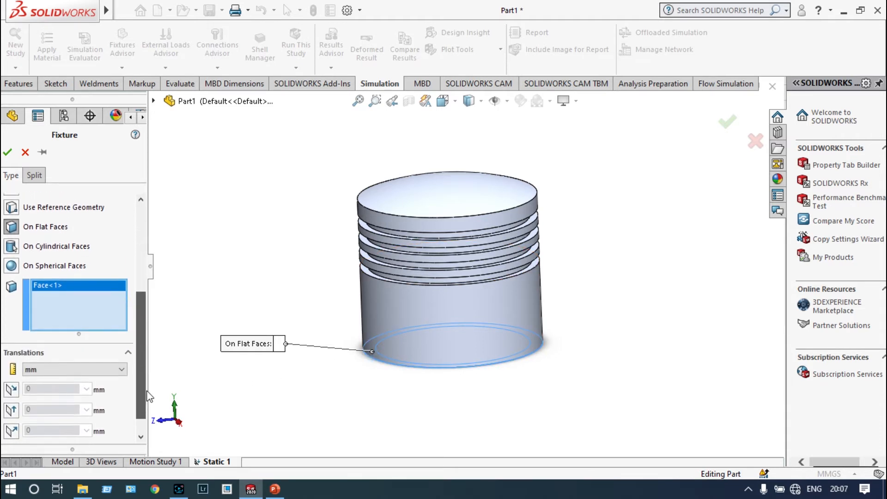
left_click(14, 389)
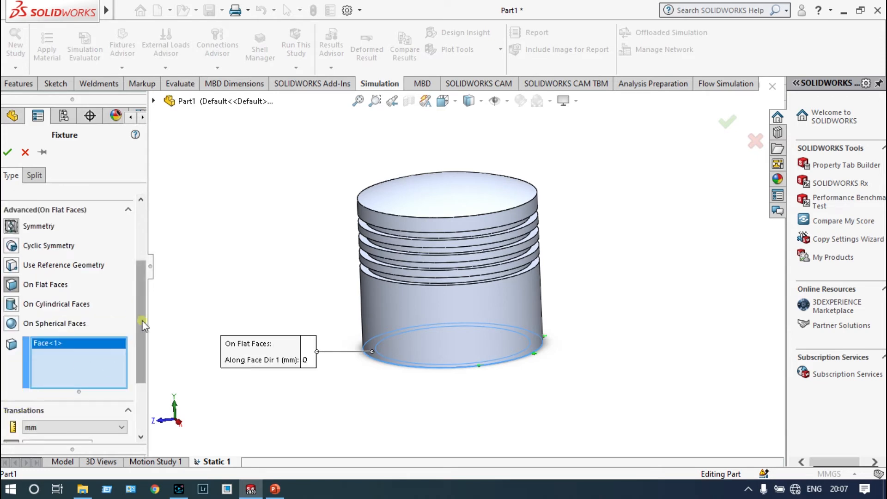
scroll(143, 320, "down", 3)
middle_click_drag(633, 346, 568, 358)
scroll(557, 338, "down", 3)
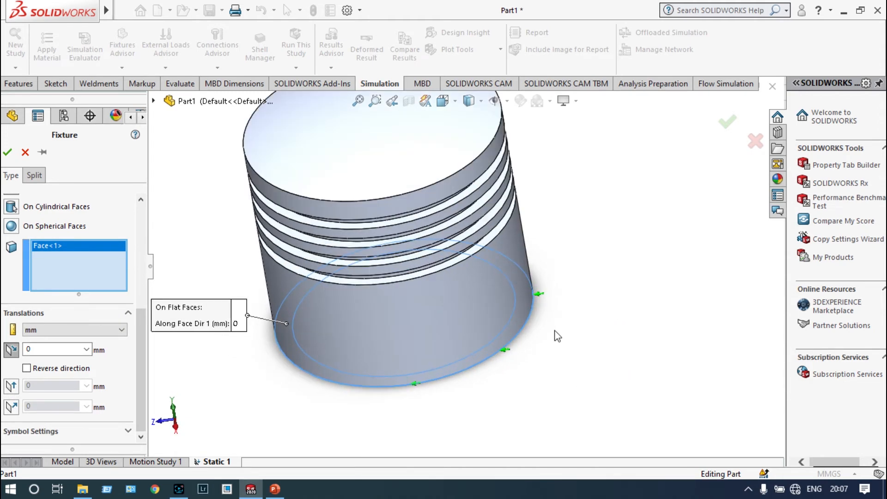
middle_click_drag(546, 322, 544, 342)
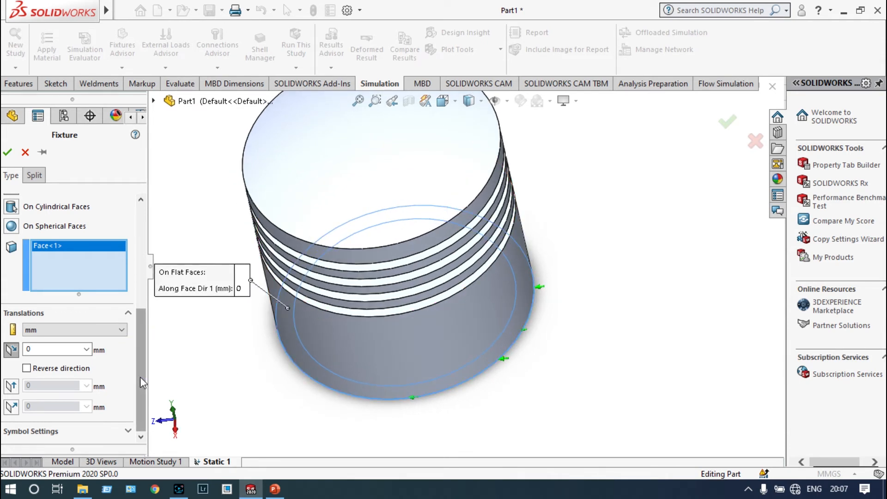
left_click(11, 387)
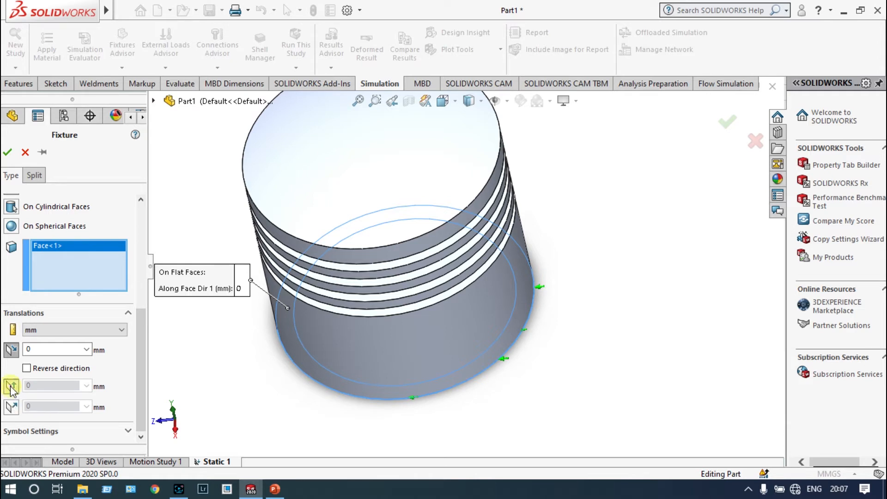
scroll(12, 391, "up", 3)
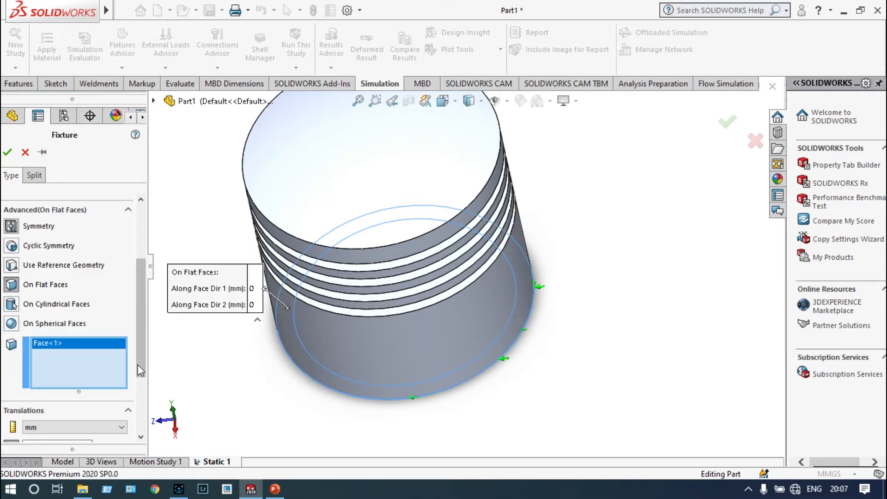
left_click_drag(141, 351, 143, 404)
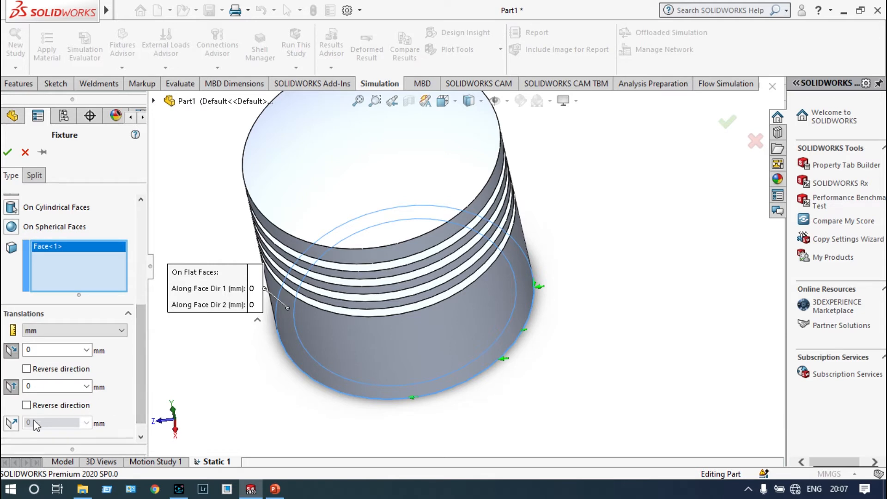
left_click(13, 423)
scroll(14, 422, "up", 3)
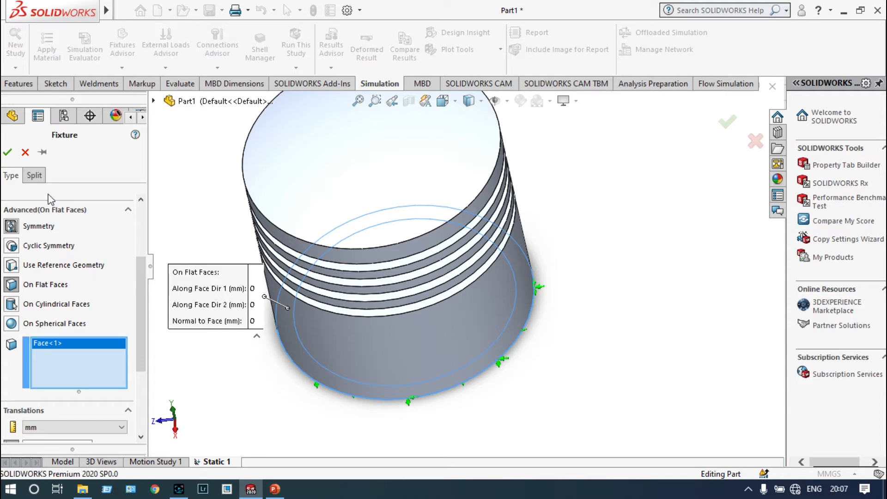
left_click(8, 152)
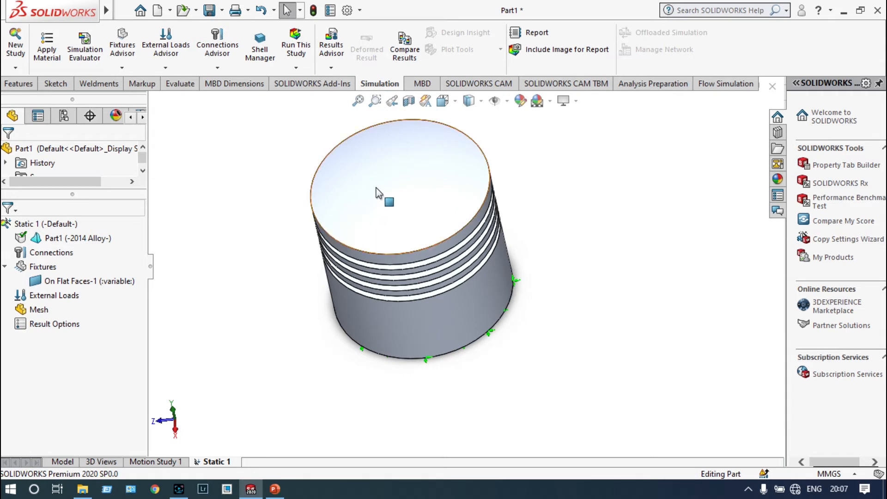
- Apply a pressure load of 10 N/mm^2 (MPa) normal to the piston's flat crown face
right_click(59, 297)
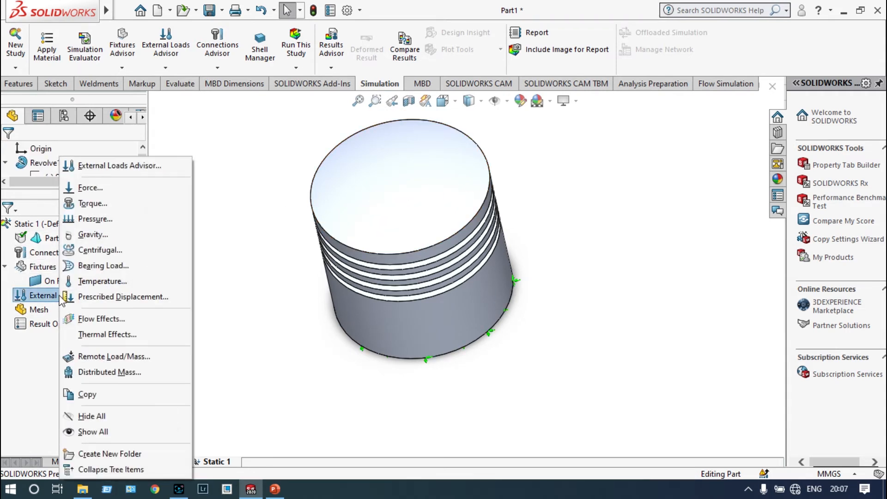
left_click(96, 220)
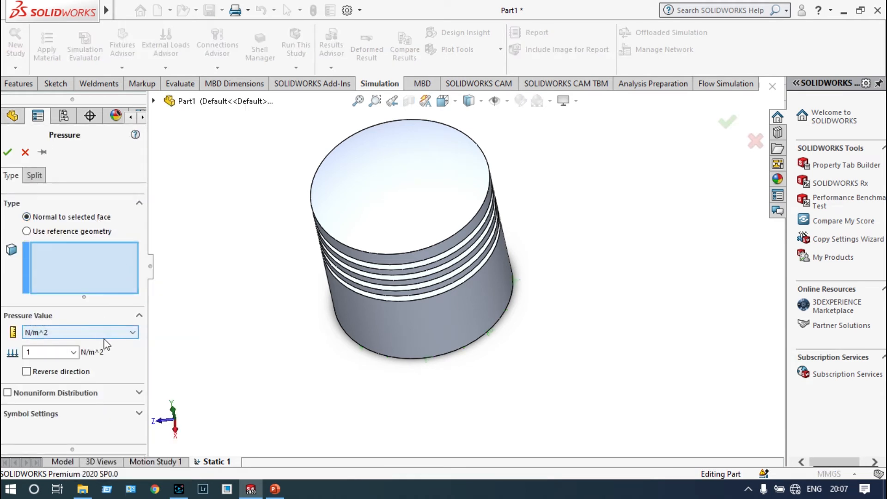
left_click(133, 333)
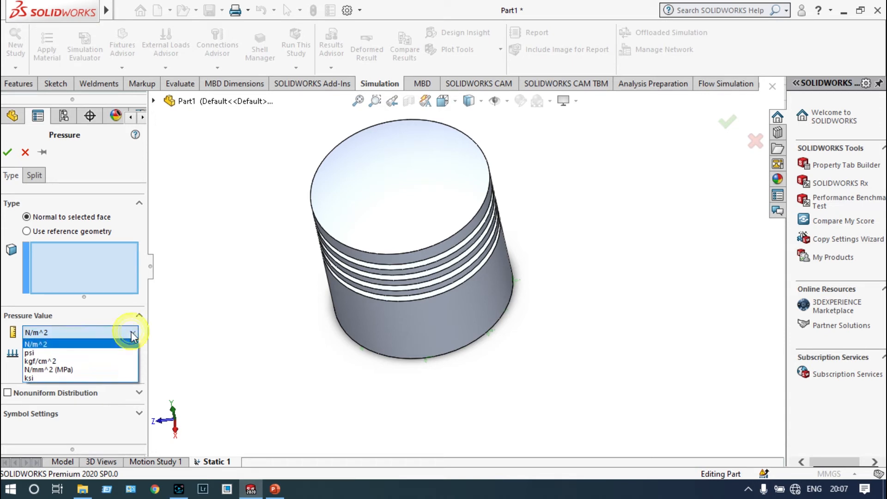
left_click(116, 370)
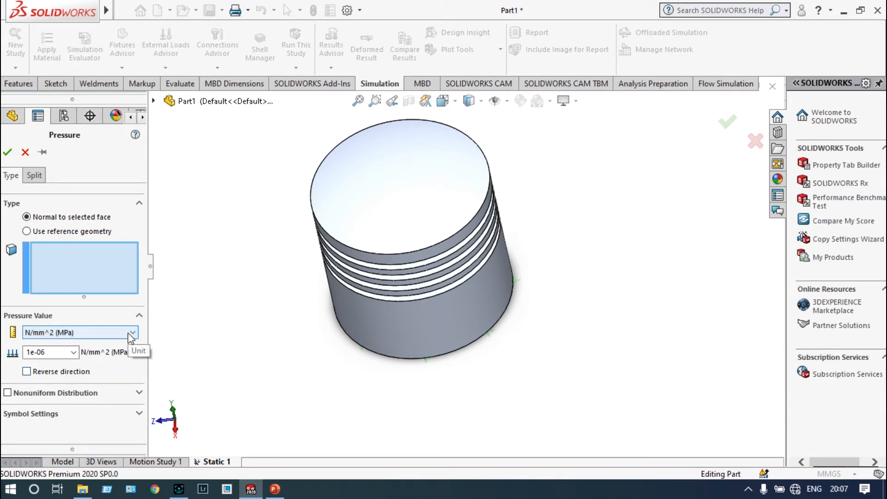
double_click(58, 352)
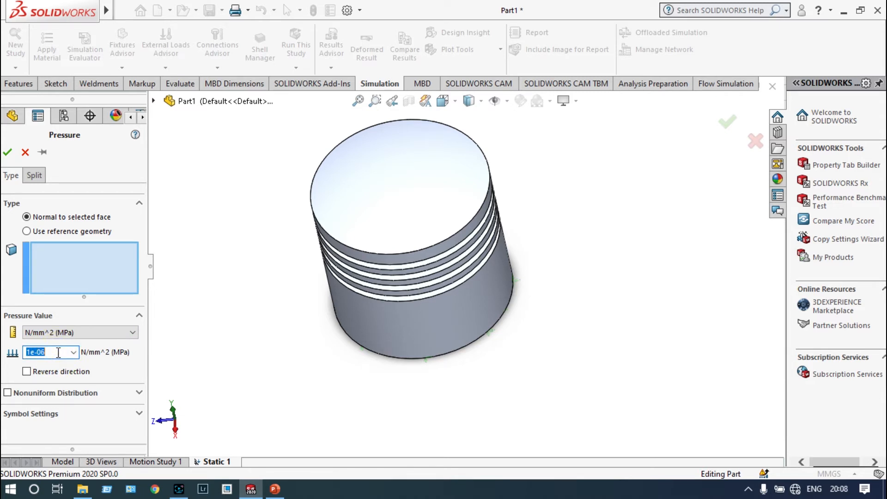
type("10")
left_click(362, 198)
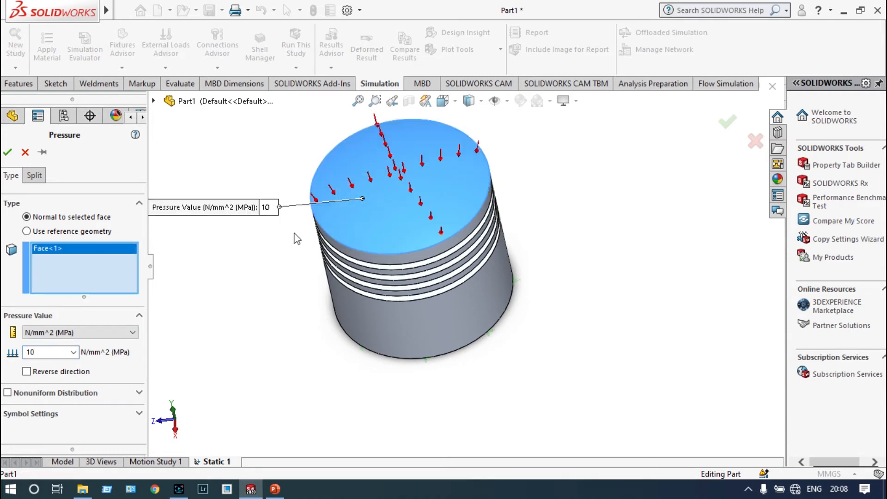
left_click(7, 153)
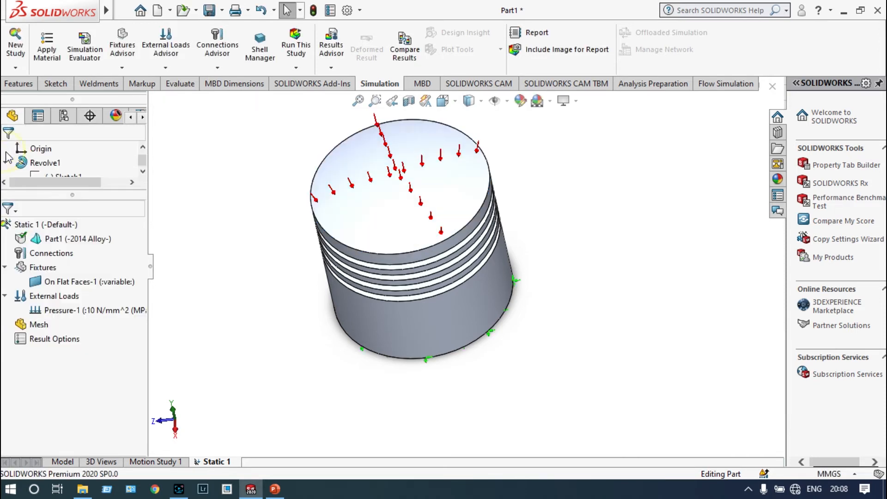
- Mesh the piston and run the static study
left_click(45, 325)
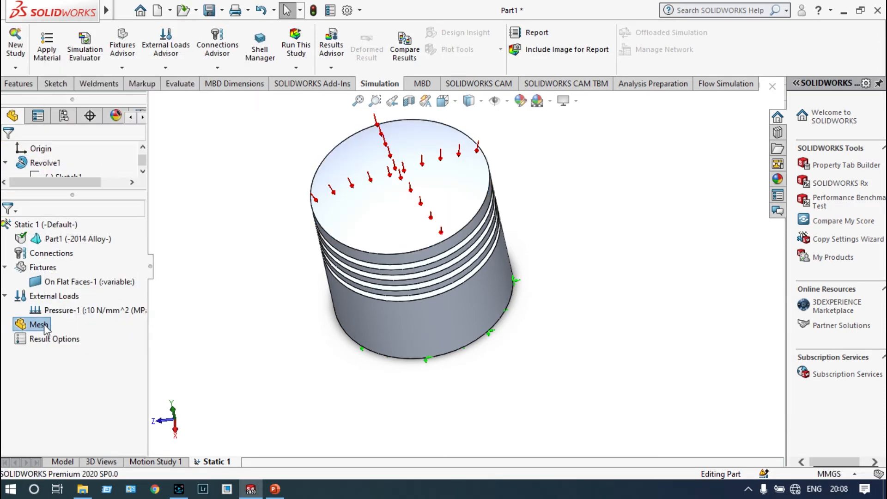
right_click(46, 327)
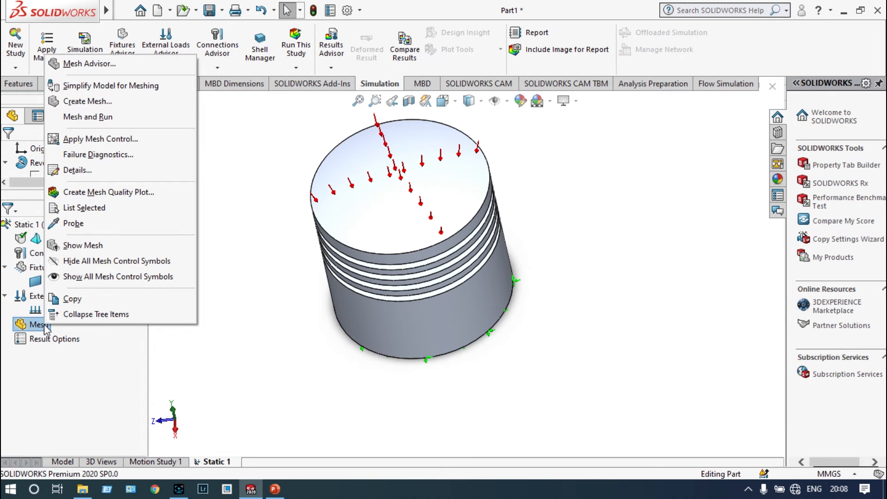
left_click(88, 117)
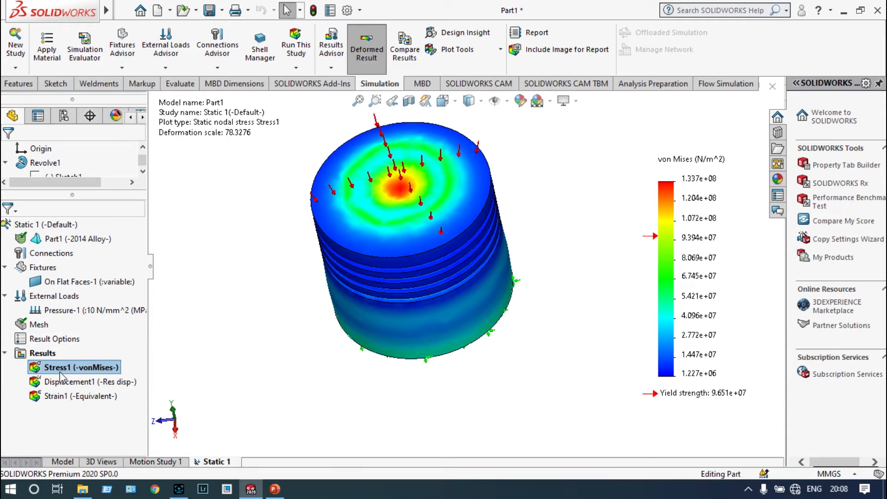
- Set the piston crown's pressure load to 5 N/mm^2 (MPa), and mesh and run the static study again
right_click(41, 311)
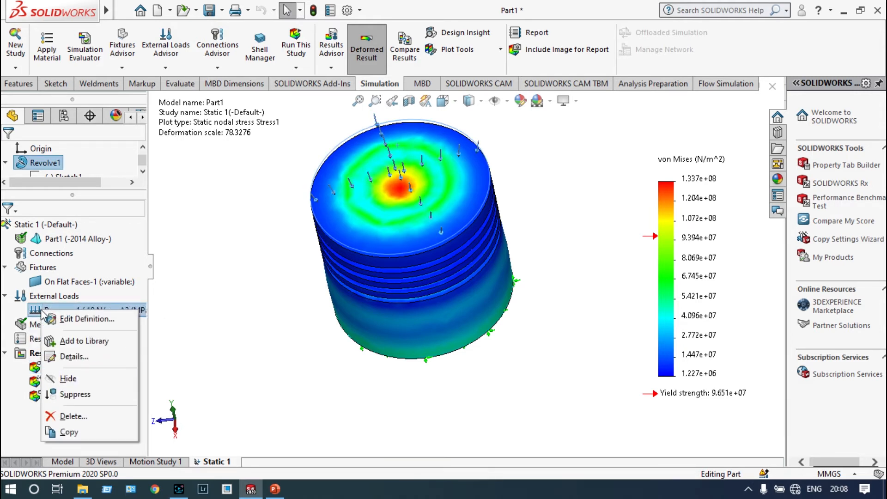
left_click(60, 319)
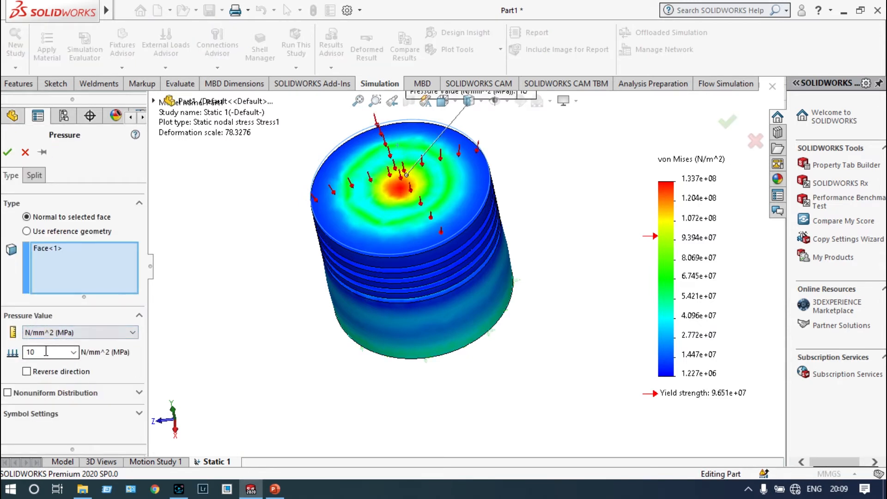
double_click(46, 351)
type("5")
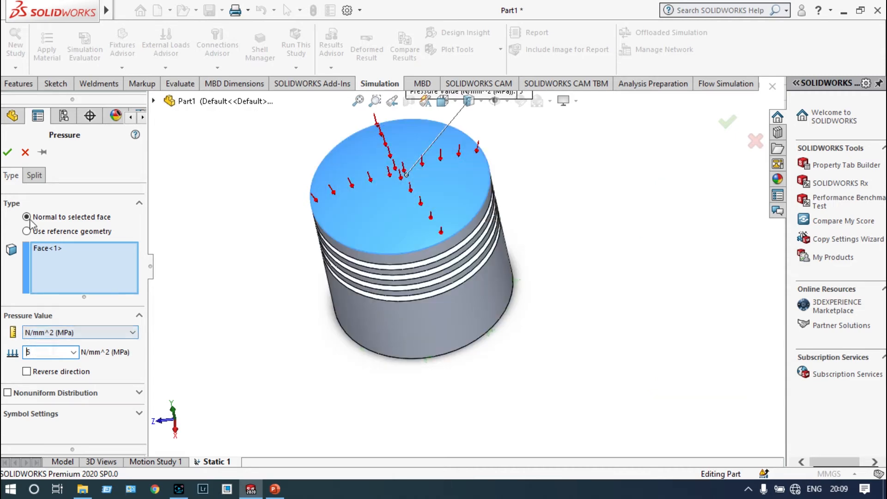
left_click(9, 153)
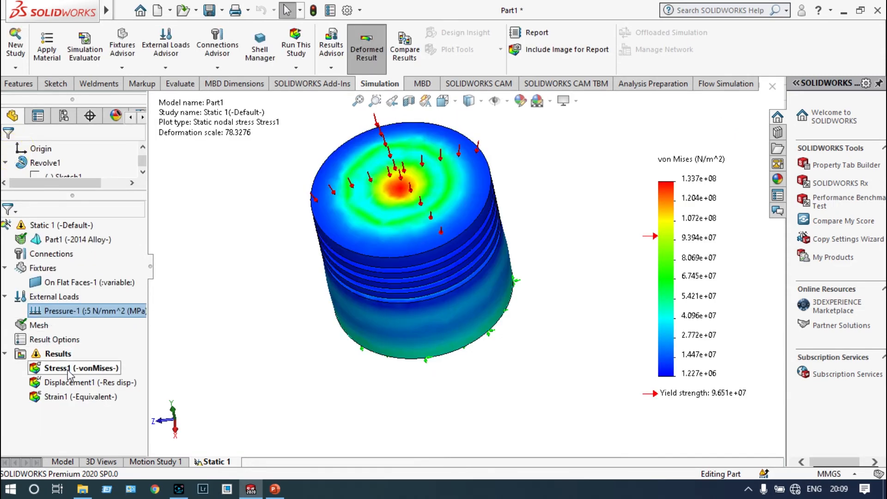
right_click(40, 329)
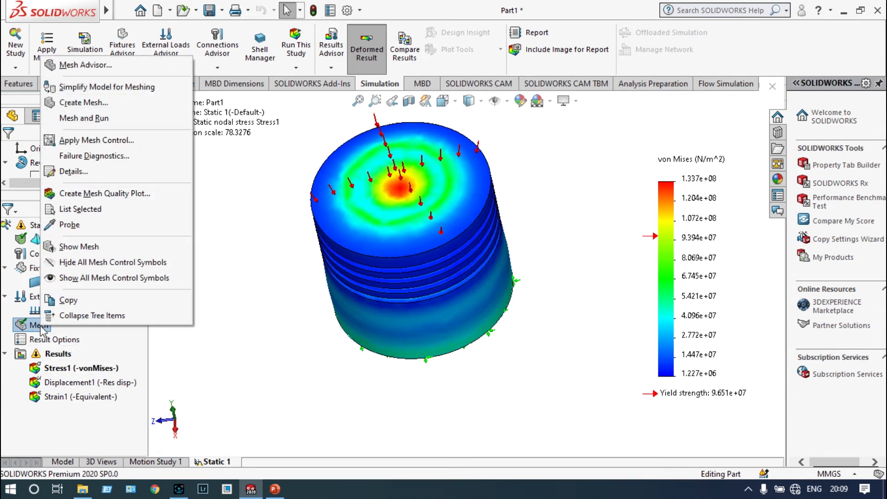
left_click(90, 118)
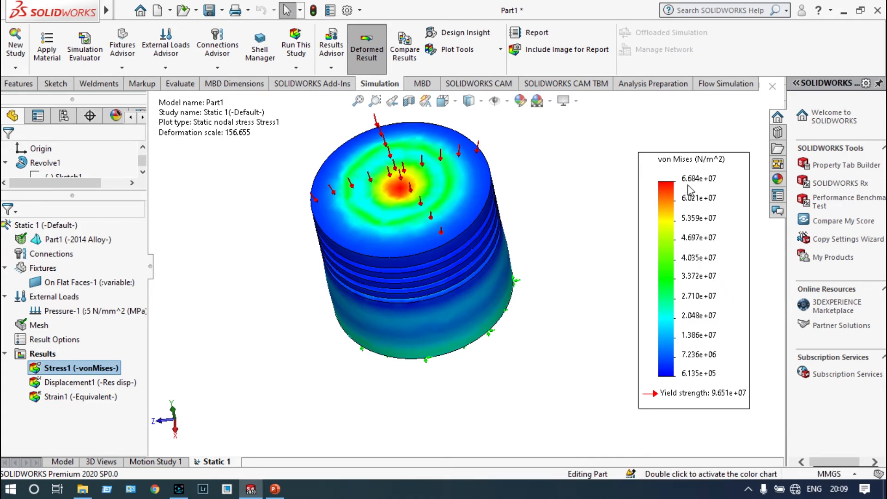
- Display the von Mises stress plot in N/mm^2 (MPa)
right_click(700, 234)
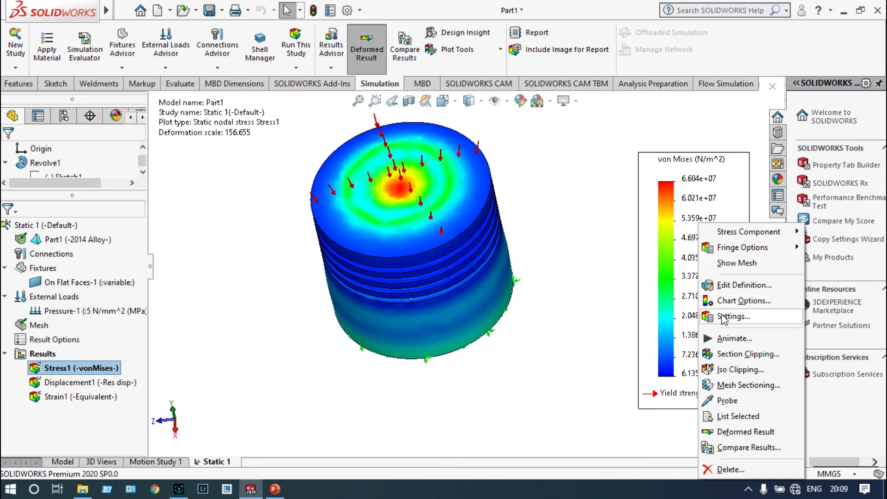
left_click(727, 286)
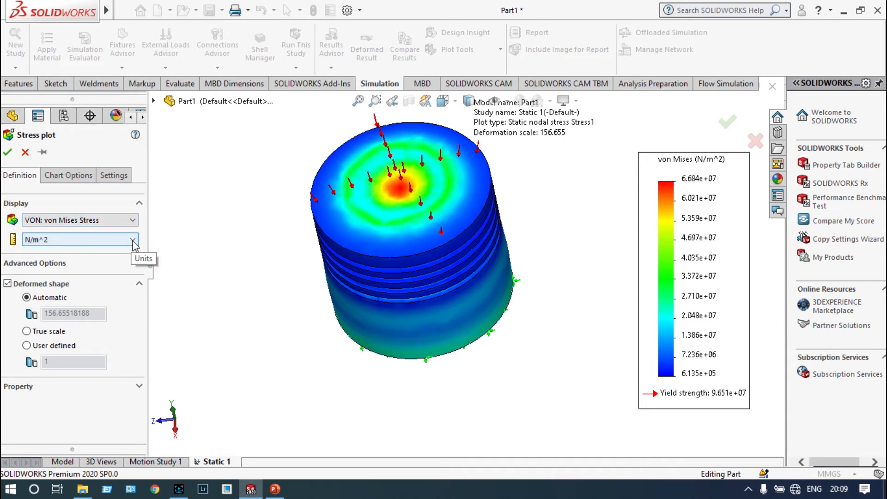
left_click(133, 239)
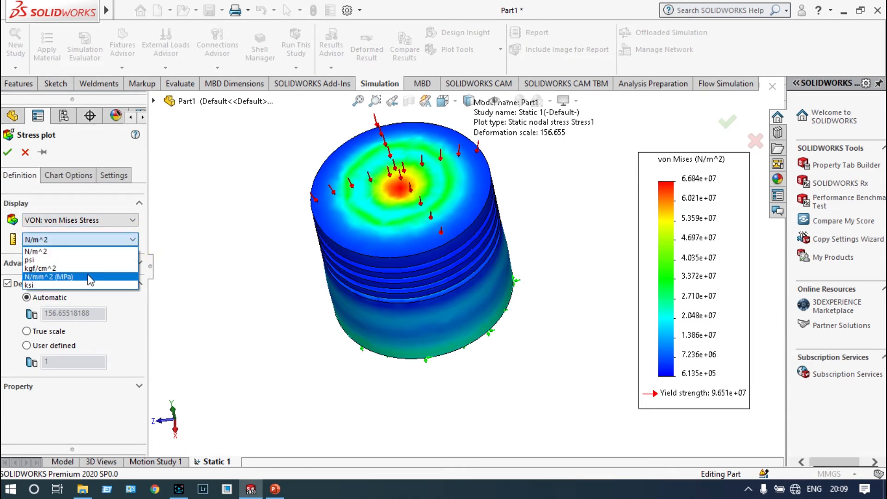
left_click(89, 277)
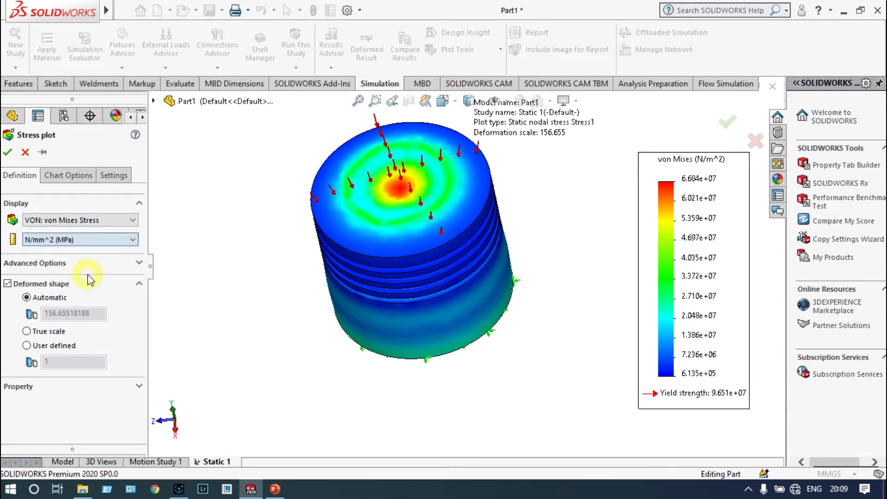
left_click(10, 153)
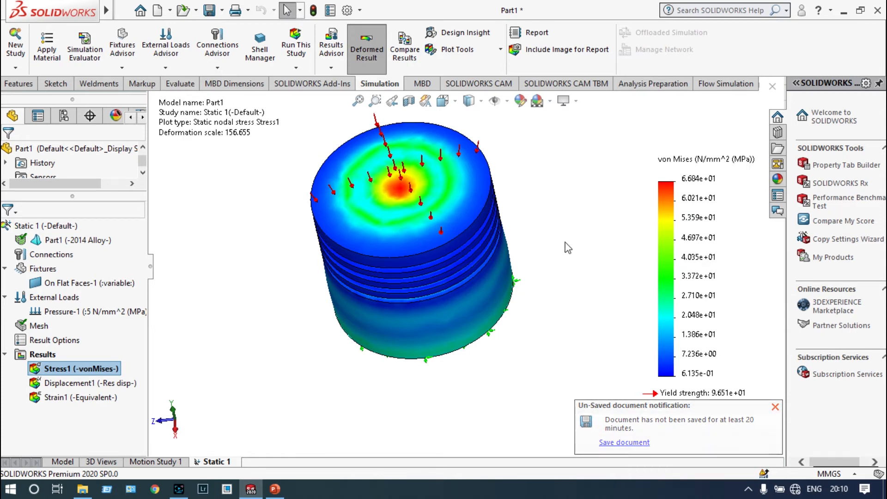
- Create a Factor of Safety plot for all bodies using the Automatic failure criterion
left_click(332, 68)
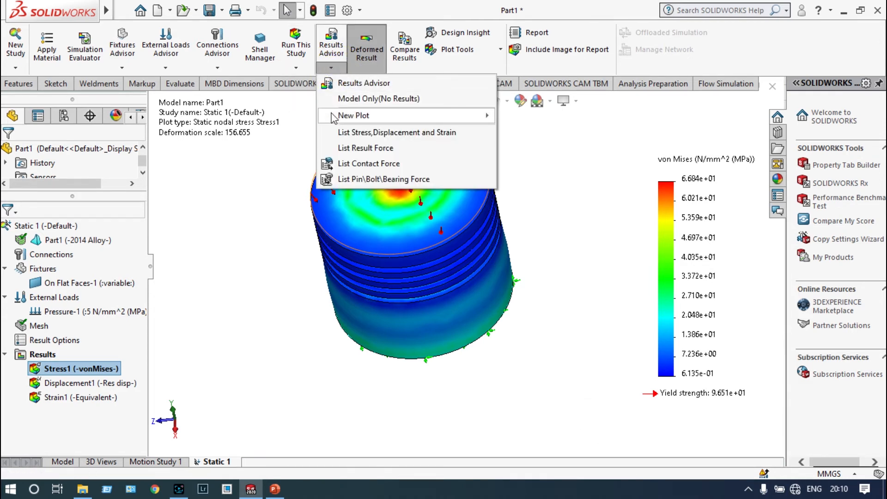
mouse_move(334, 117)
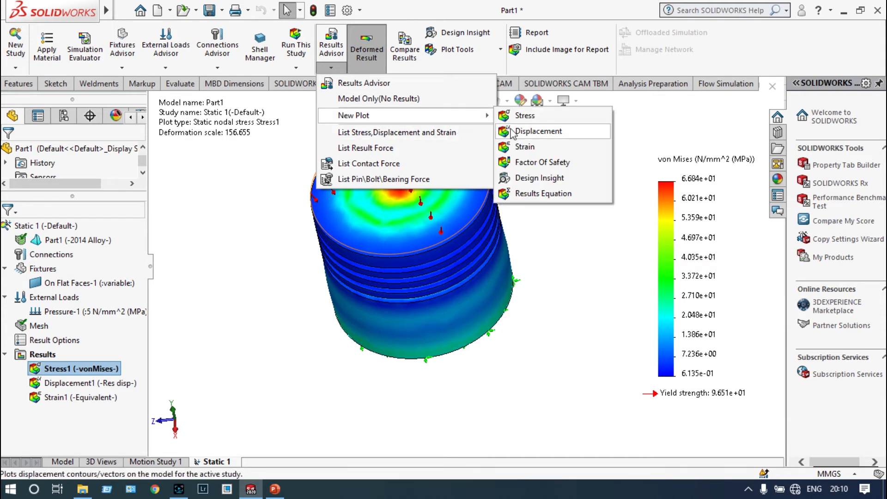
left_click(527, 161)
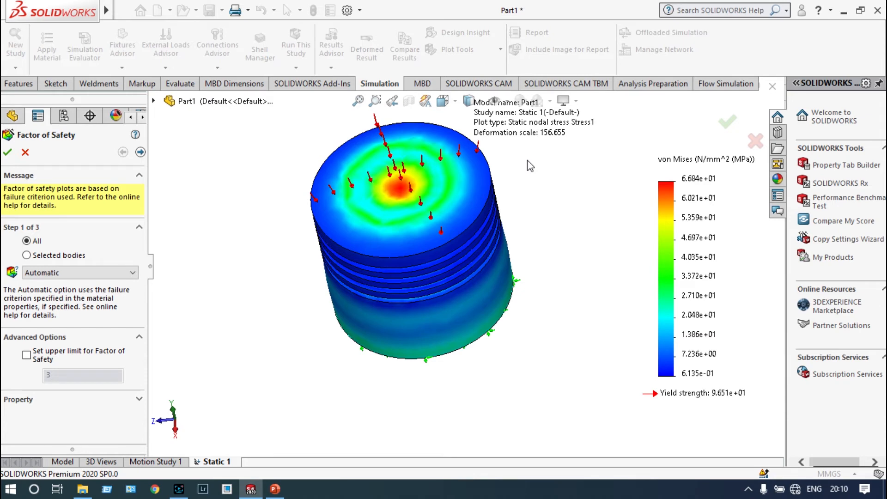
left_click(9, 152)
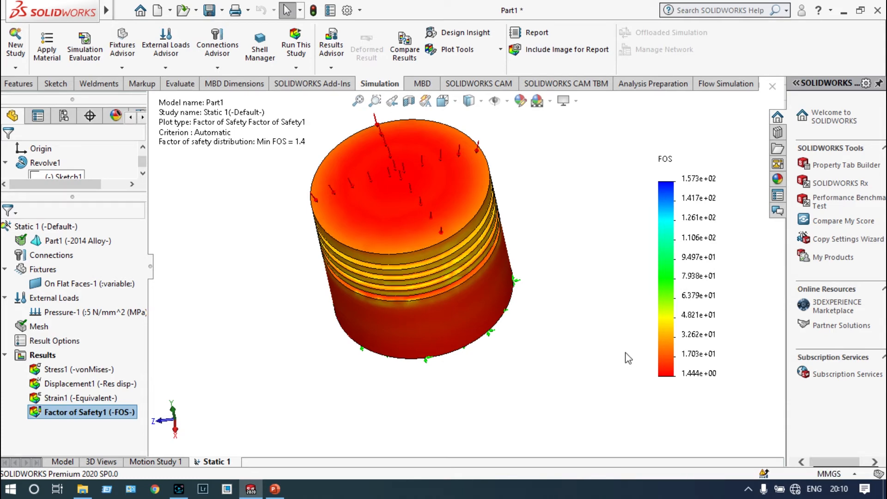
- Compare the current study's stress, displacement, strain and factor of safety plots side by side, and exit the comparison
middle_click_drag(614, 342, 600, 296)
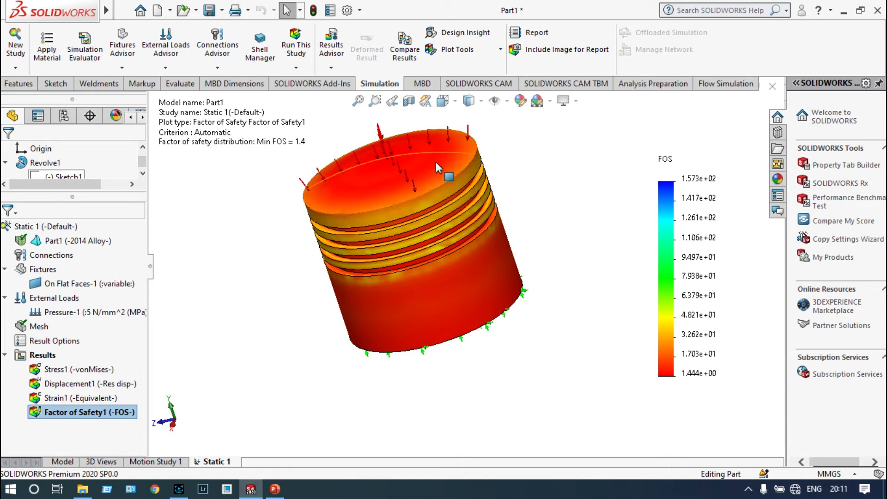
left_click(409, 54)
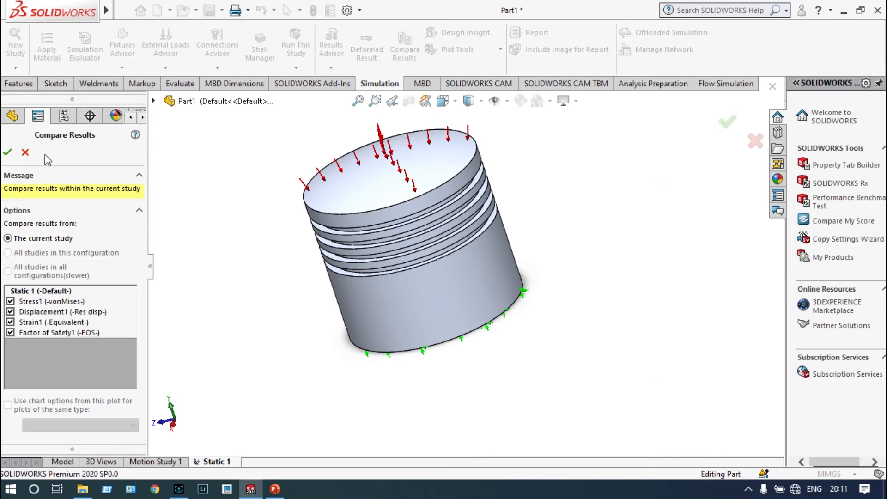
left_click(9, 153)
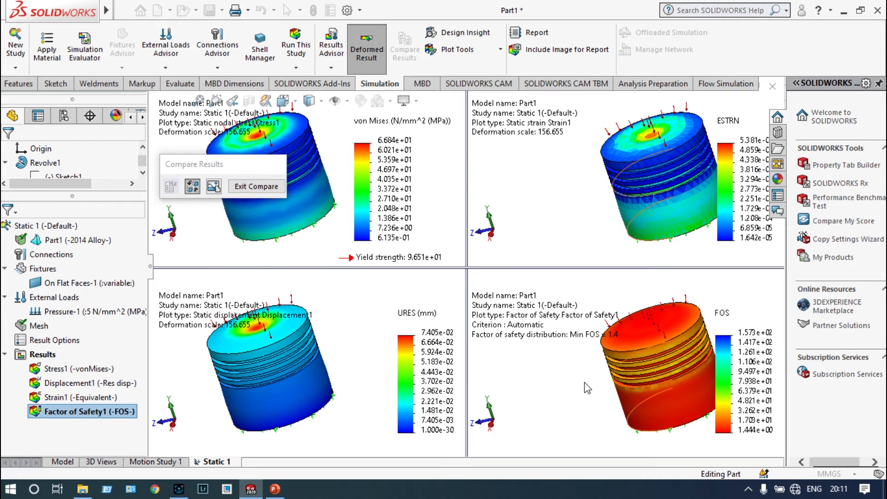
left_click(271, 190)
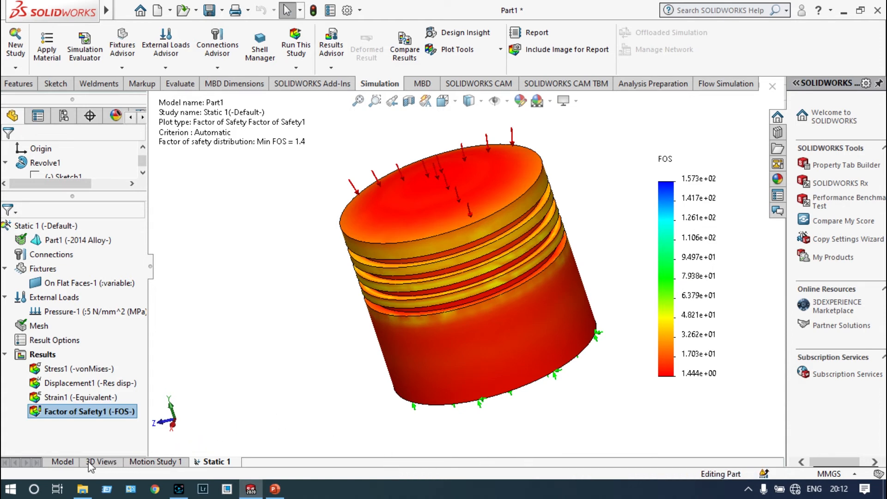
- Return to the piston model and cut it in half with a surface cut along the Front Plane
left_click(62, 462)
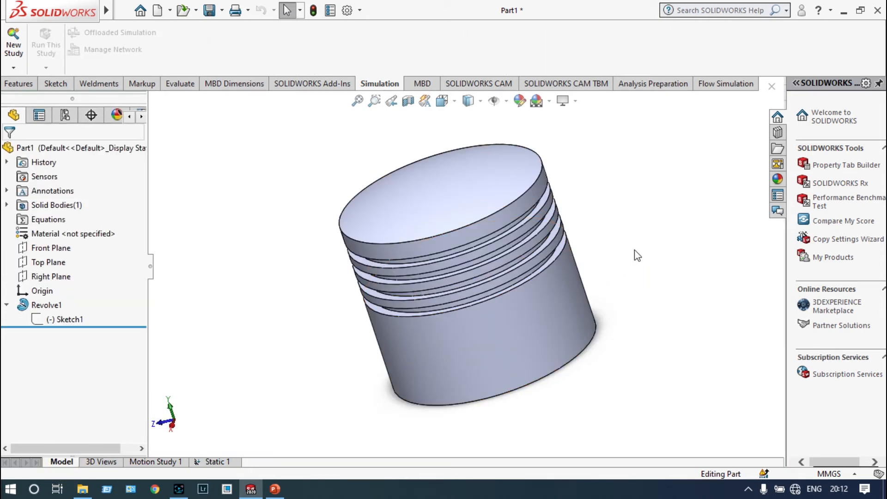
middle_click_drag(633, 226, 628, 240)
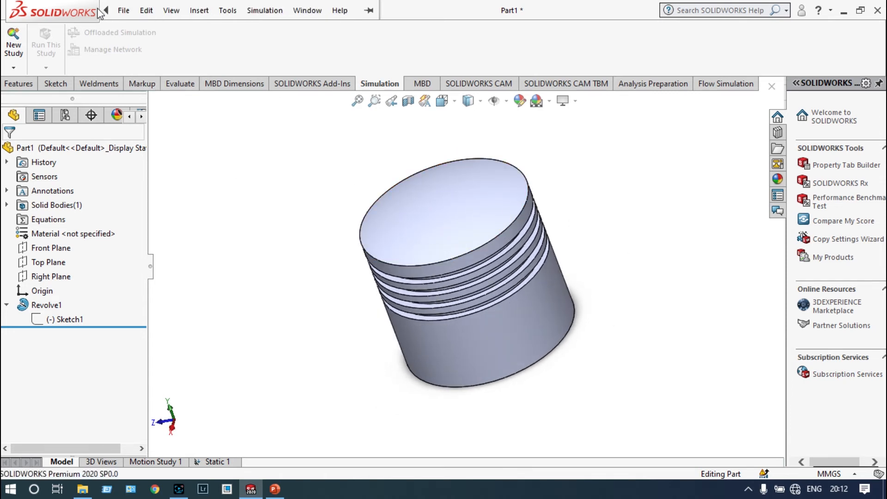
left_click(125, 11)
mouse_move(194, 12)
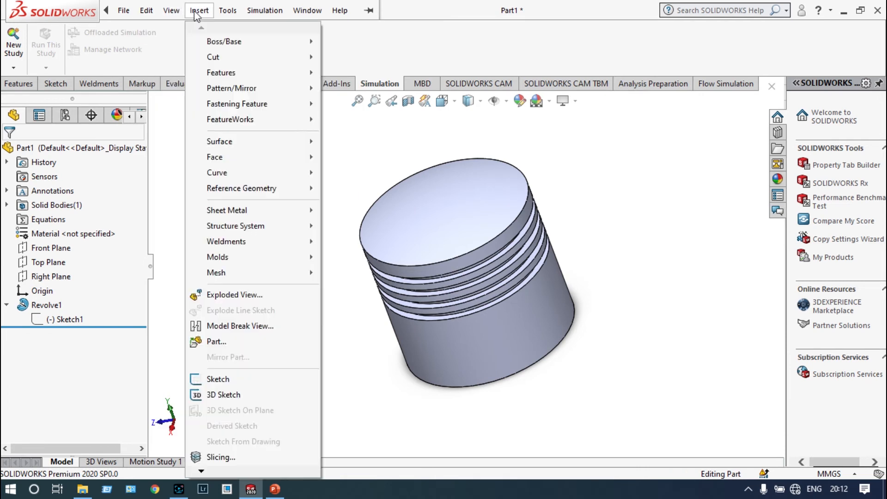
mouse_move(213, 58)
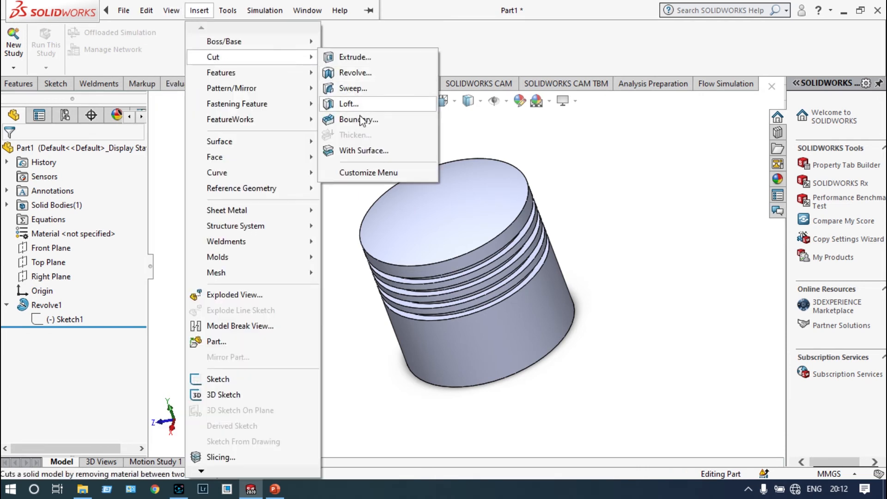
left_click(367, 150)
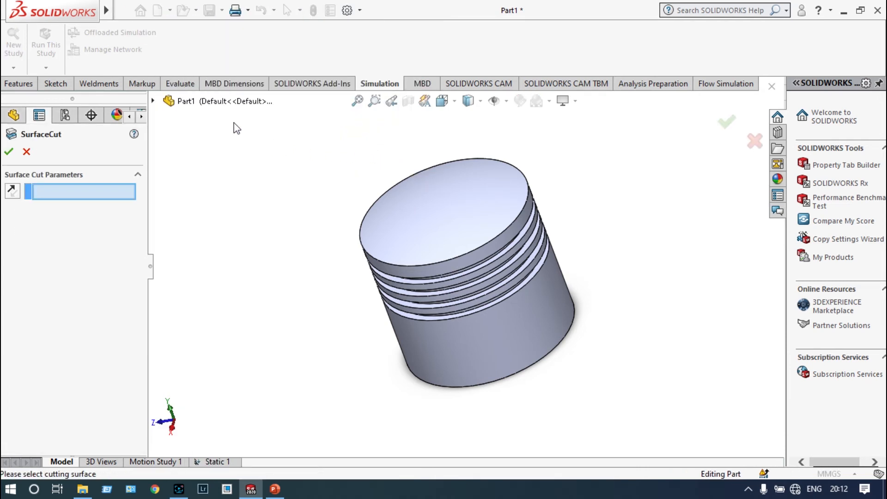
left_click(154, 102)
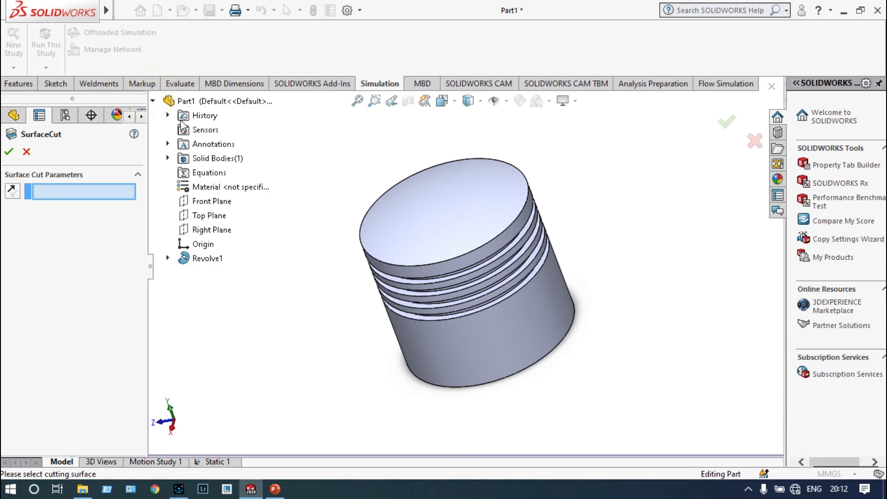
left_click(201, 203)
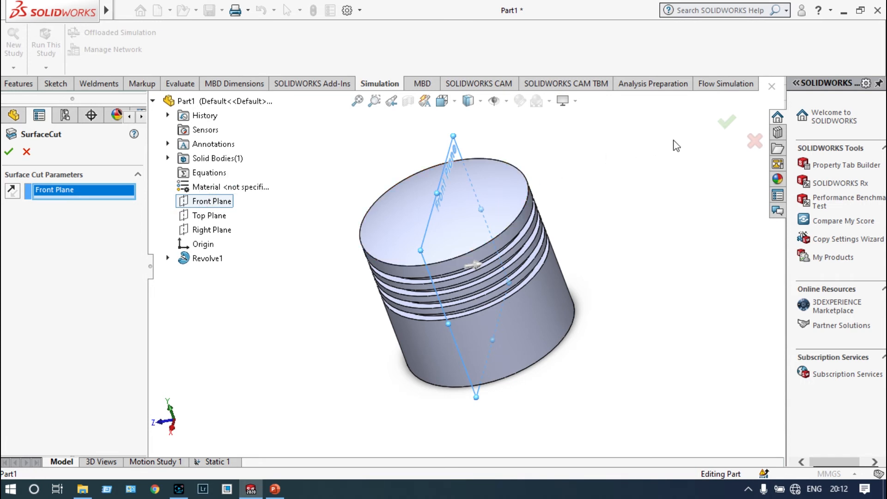
left_click(725, 130)
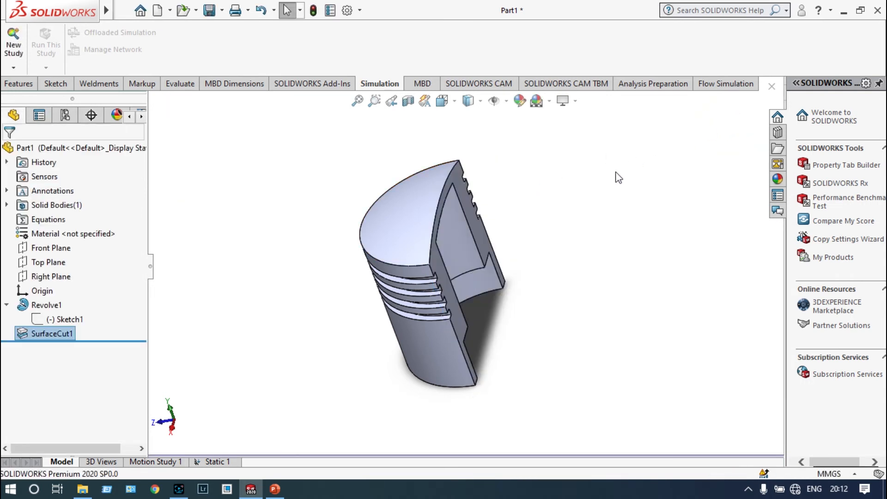
- Cut the half piston down to a quarter with a surface cut along the Right Plane
middle_click_drag(617, 181, 589, 192)
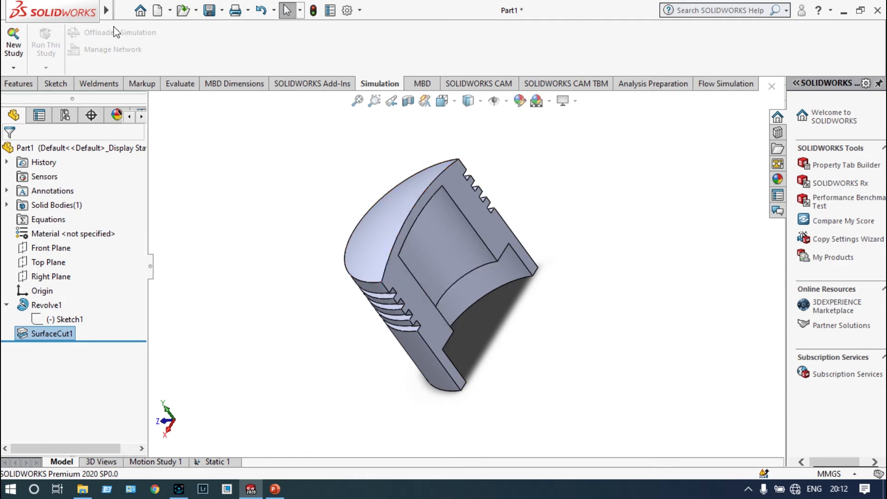
mouse_move(108, 15)
left_click(146, 10)
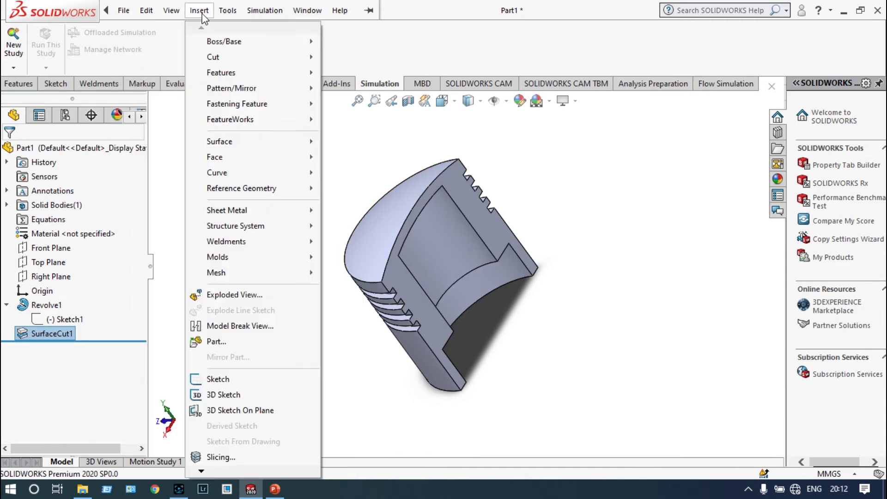
mouse_move(209, 58)
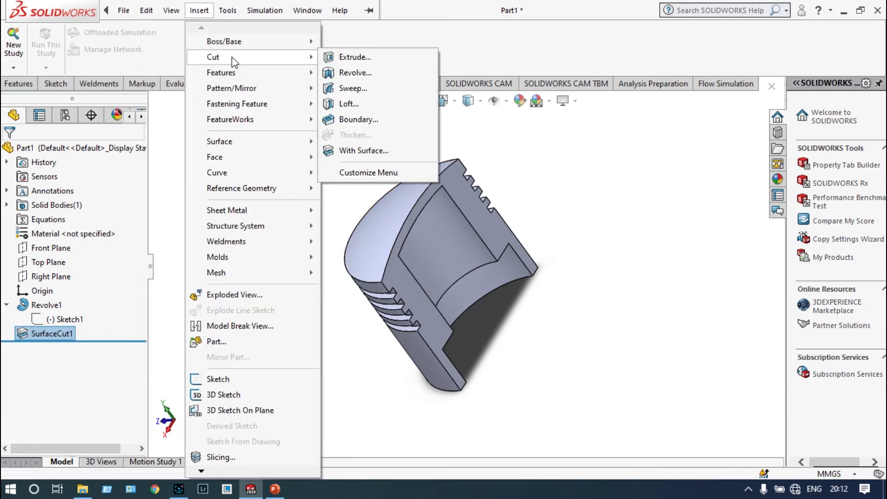
left_click(363, 151)
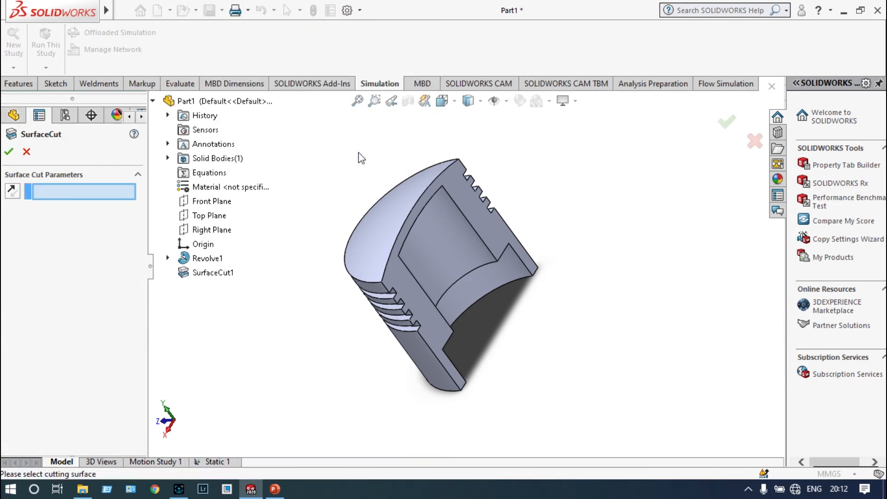
left_click(216, 230)
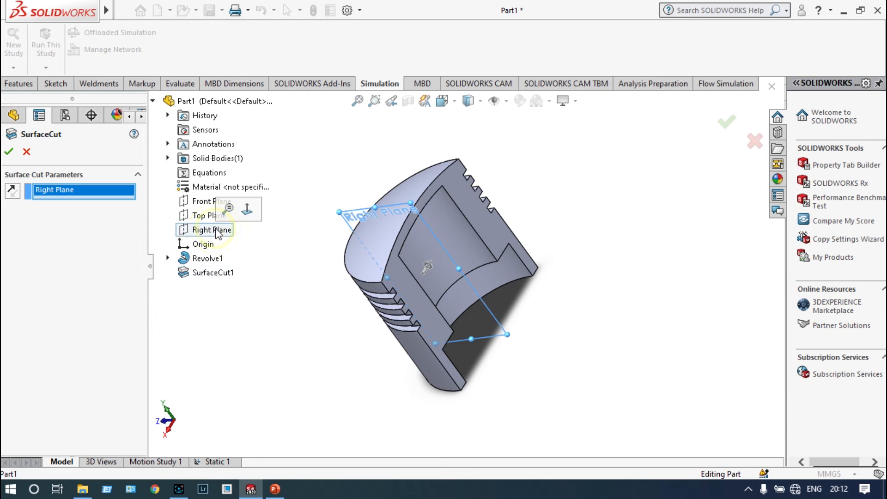
left_click(726, 123)
- Create a new static study for the quarter piston and collapse the part's feature tree in the graphics area
middle_click_drag(616, 183, 436, 359)
scroll(342, 338, "down", 2)
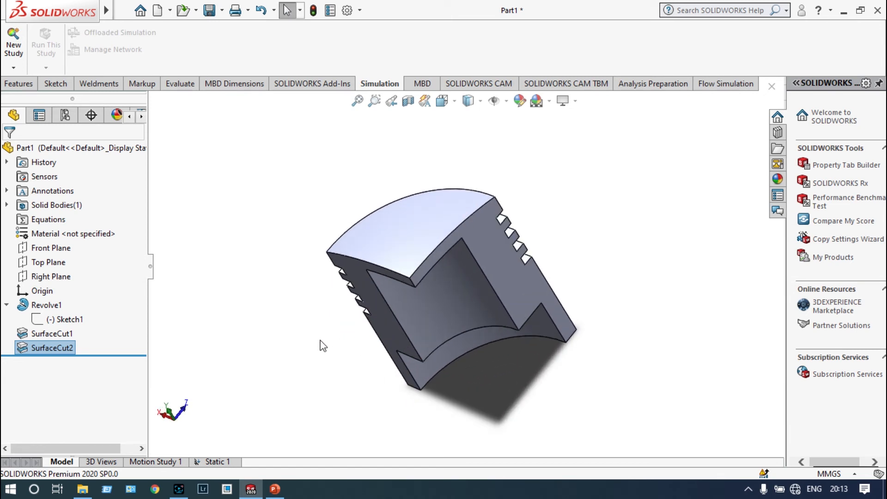
middle_click_drag(323, 344, 342, 303)
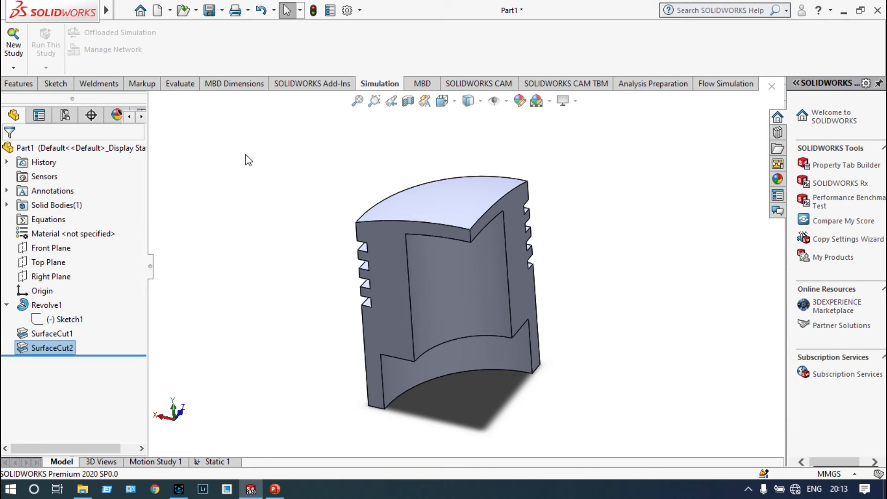
left_click(14, 47)
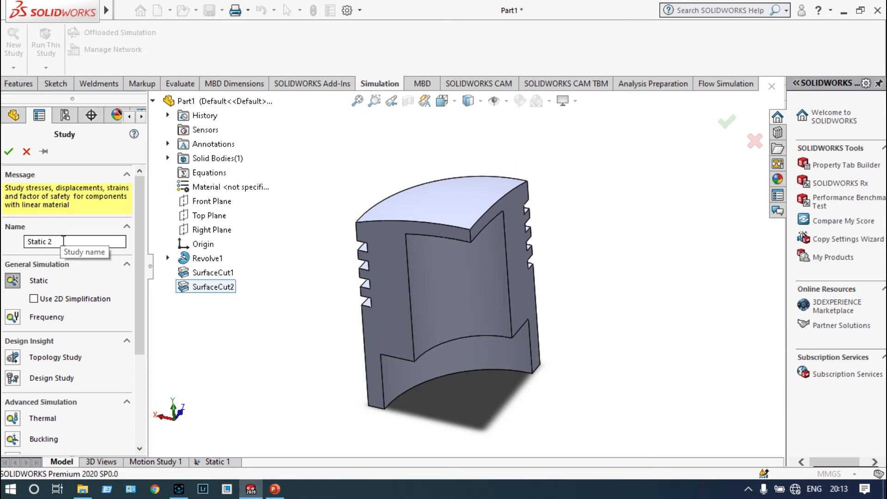
left_click(10, 151)
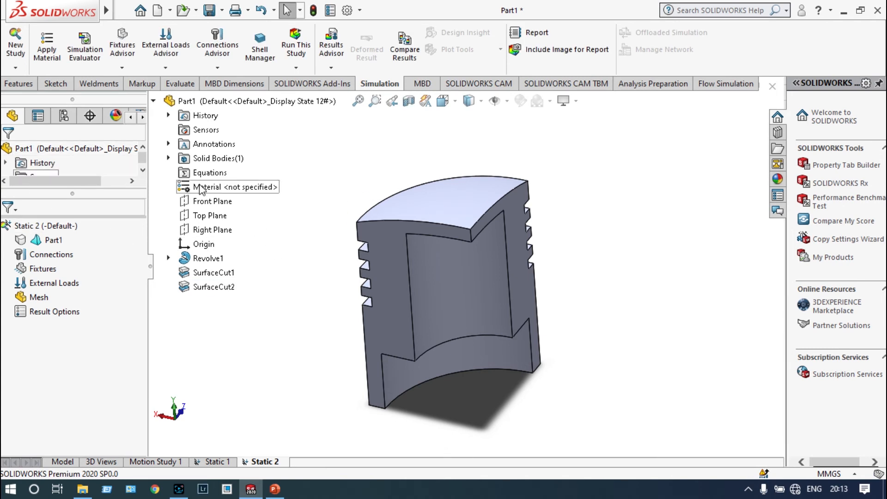
left_click(153, 100)
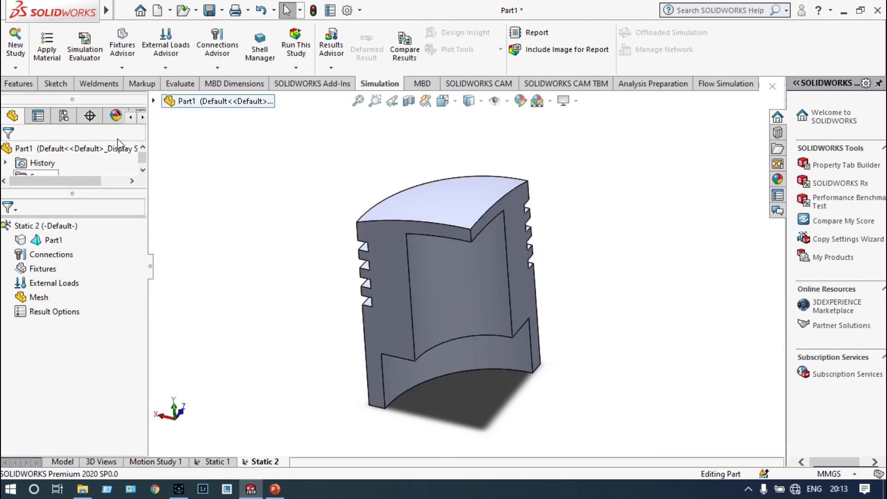
- Assign 2014 Alloy from the Aluminium Alloys category as the quarter piston's study material
left_click(48, 54)
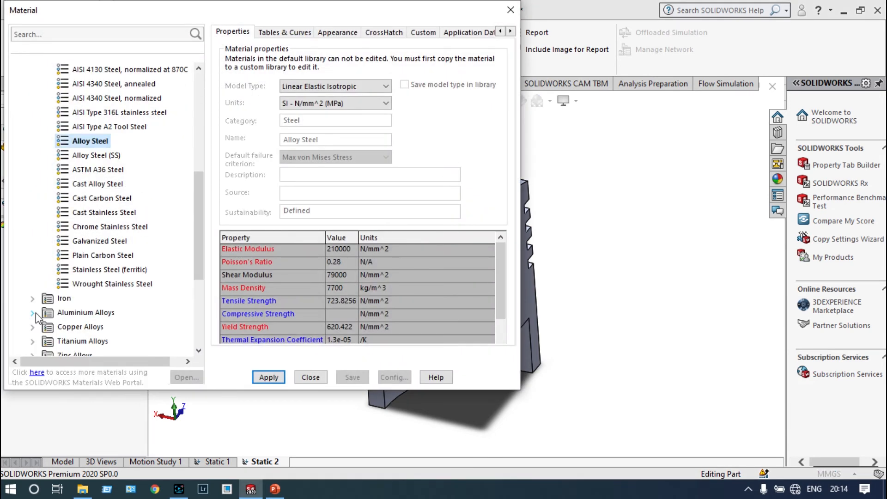
left_click(34, 313)
left_click(200, 163)
left_click_drag(202, 167, 204, 173)
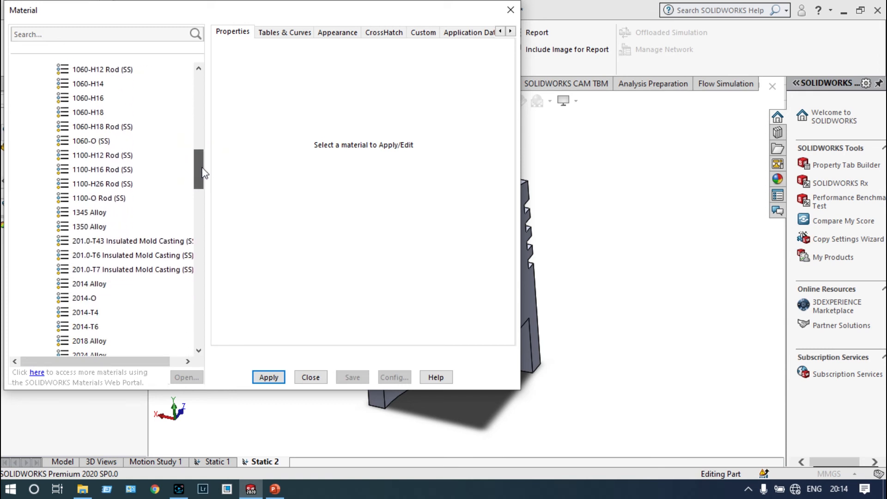
left_click(96, 285)
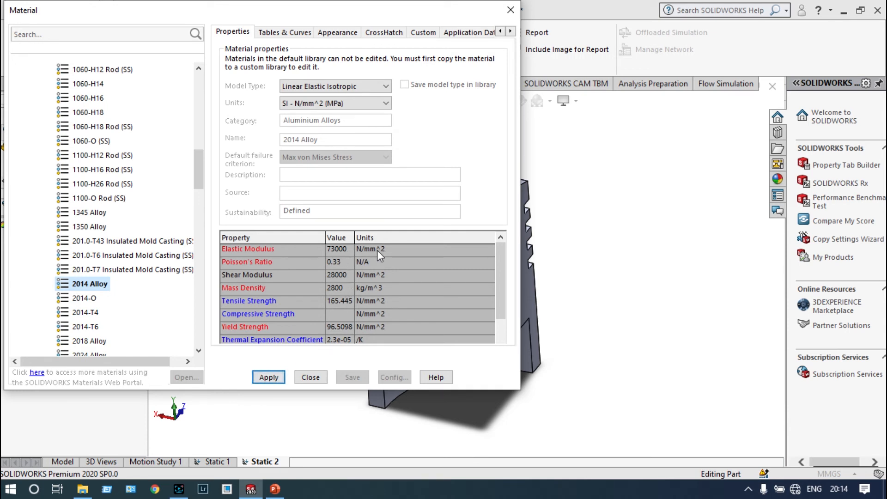
left_click(267, 377)
left_click(308, 378)
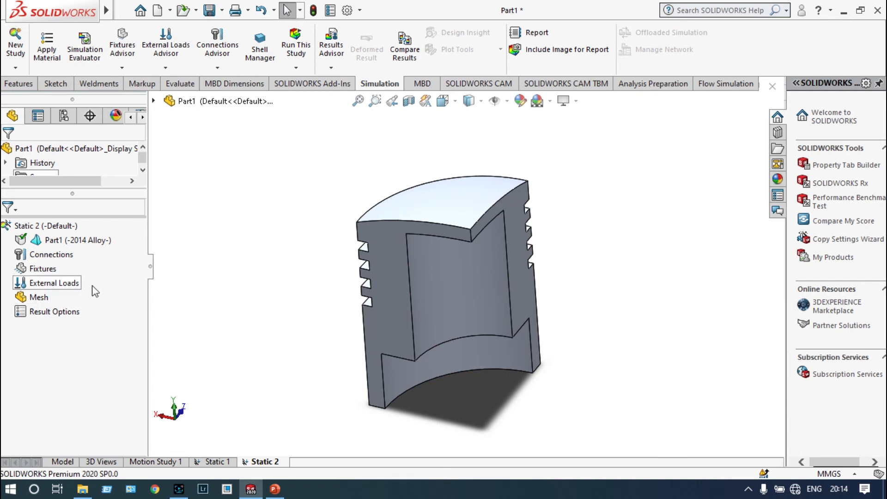
- Add an advanced Symmetry fixture on the two planar cut faces of the quarter piston
right_click(51, 273)
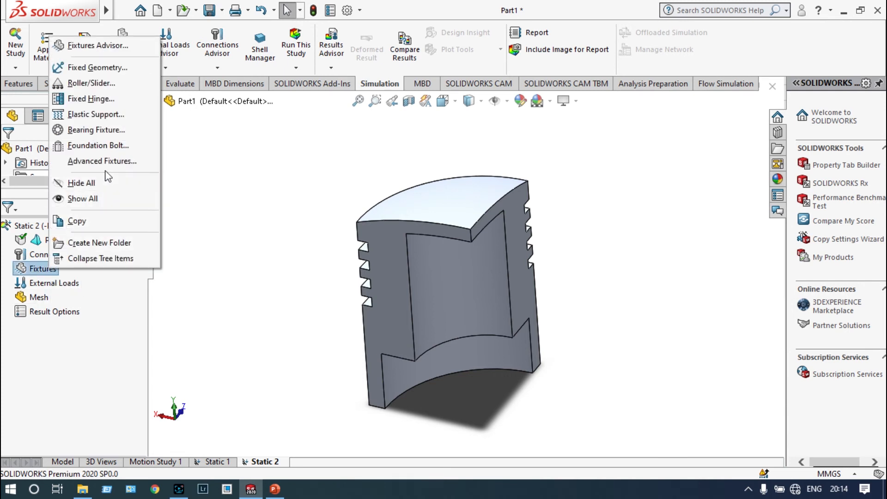
left_click(112, 162)
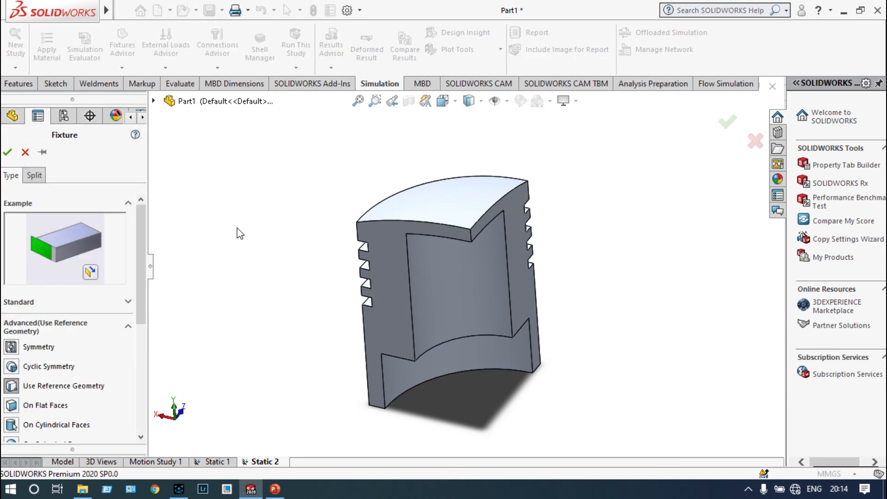
scroll(139, 254, "down", 3)
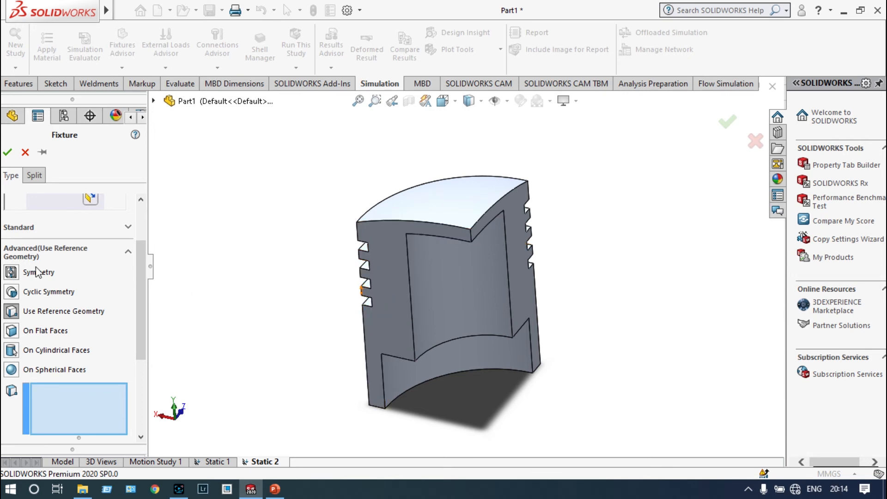
left_click(11, 273)
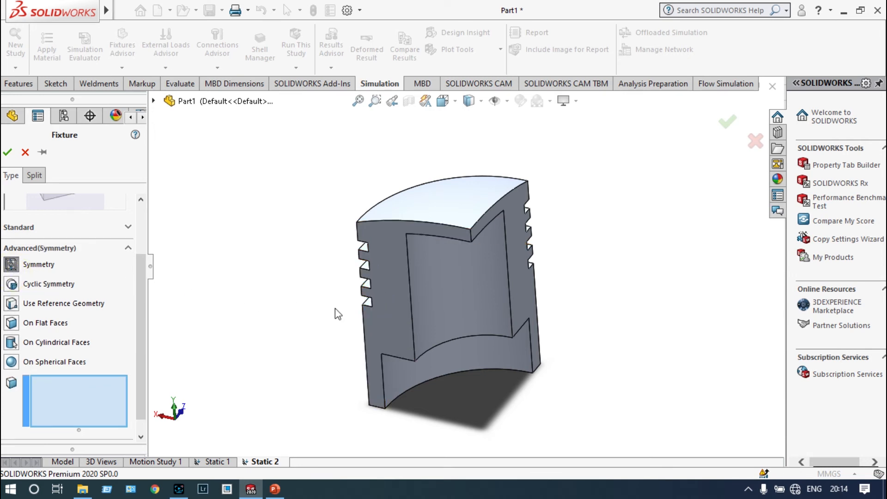
left_click(382, 304)
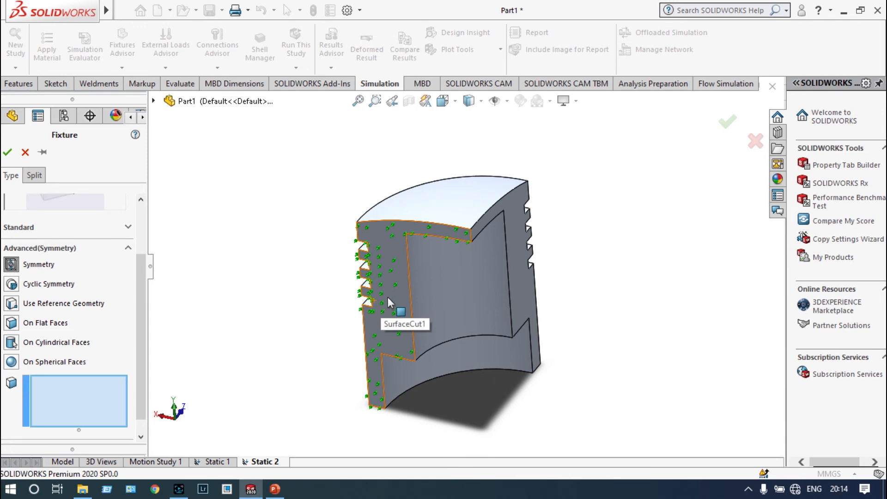
left_click(387, 299)
middle_click_drag(612, 305, 600, 318)
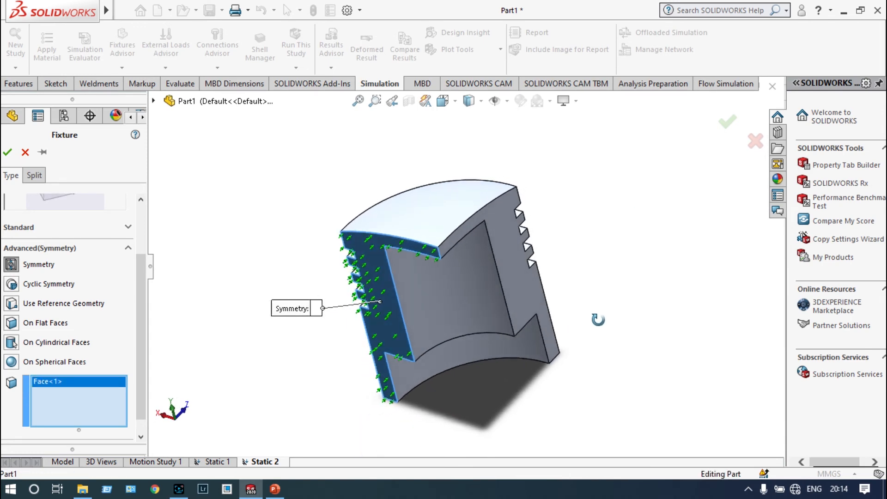
left_click(527, 296)
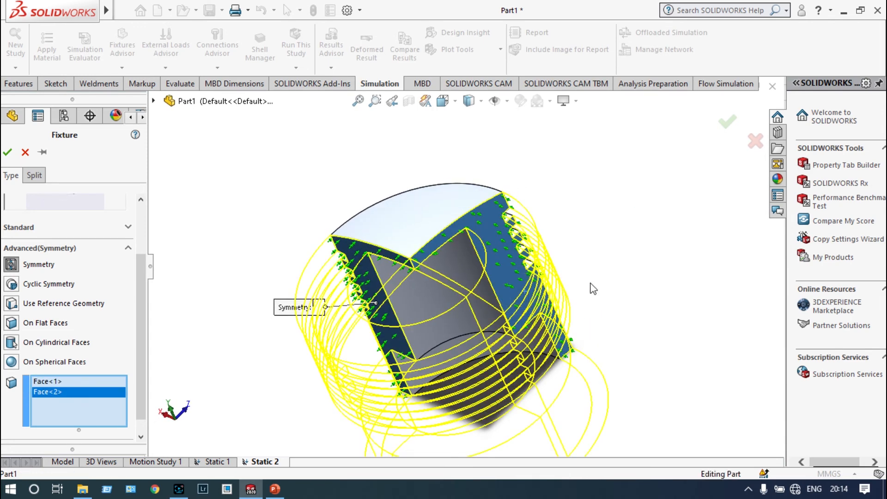
scroll(661, 296, "up", 2)
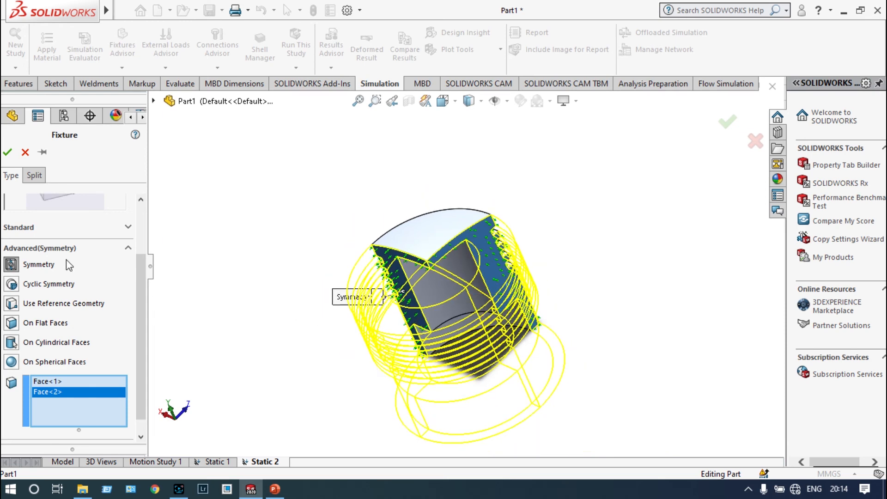
left_click(6, 152)
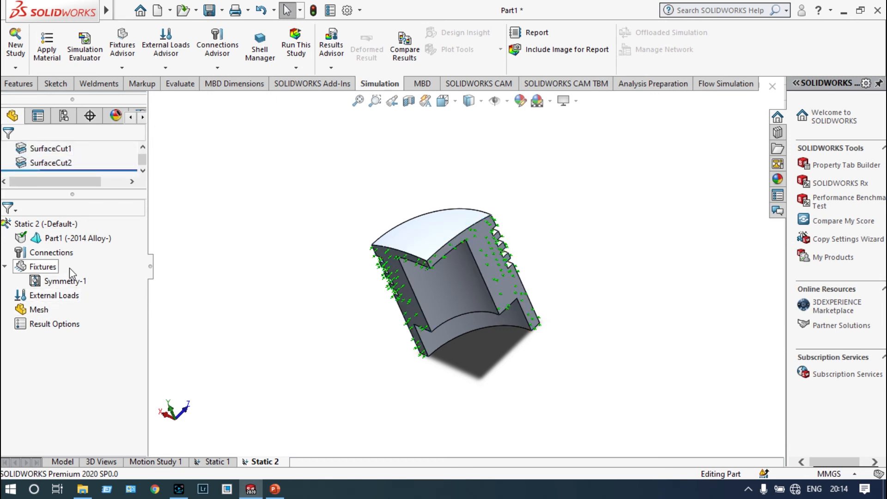
- Start an advanced On Flat Faces fixture and select the flat bottom rim face of the piston skirt
right_click(52, 273)
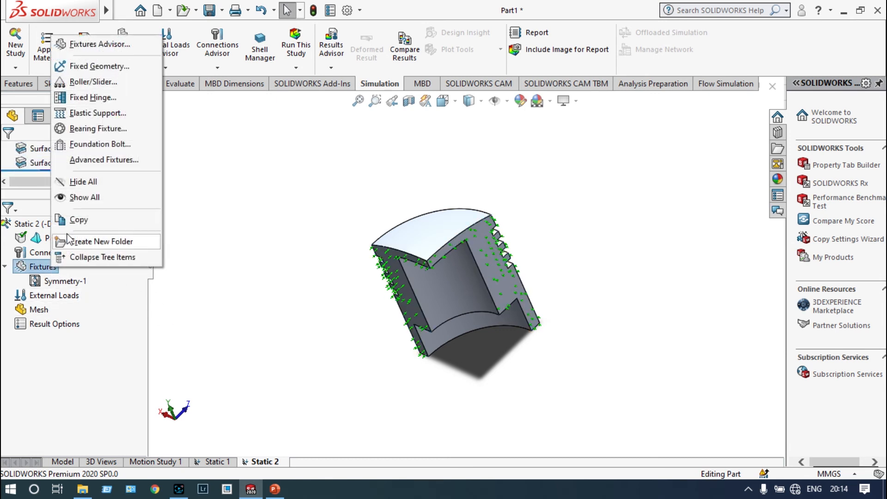
left_click(122, 160)
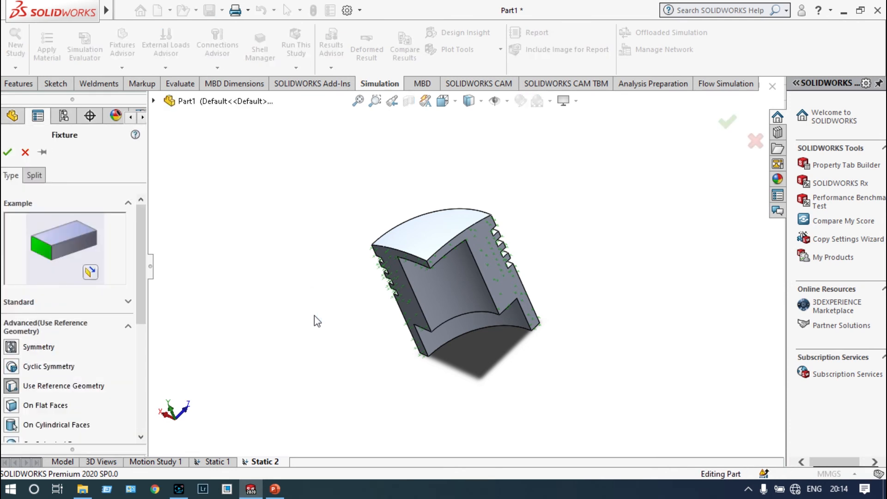
left_click_drag(143, 295, 144, 336)
left_click(12, 319)
middle_click_drag(381, 388, 475, 356)
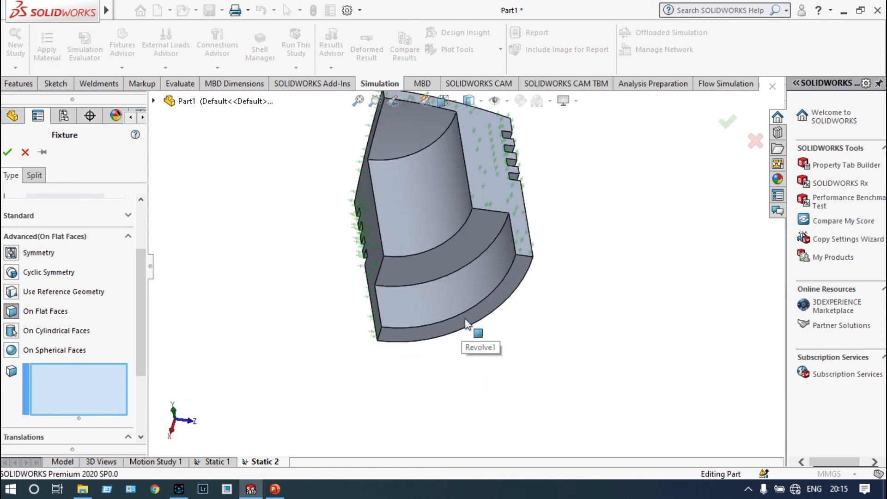
left_click(98, 384)
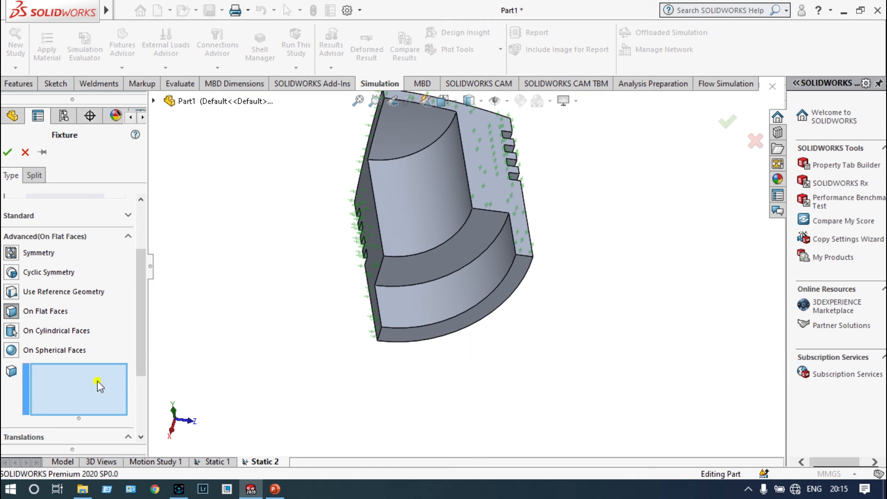
left_click(410, 328)
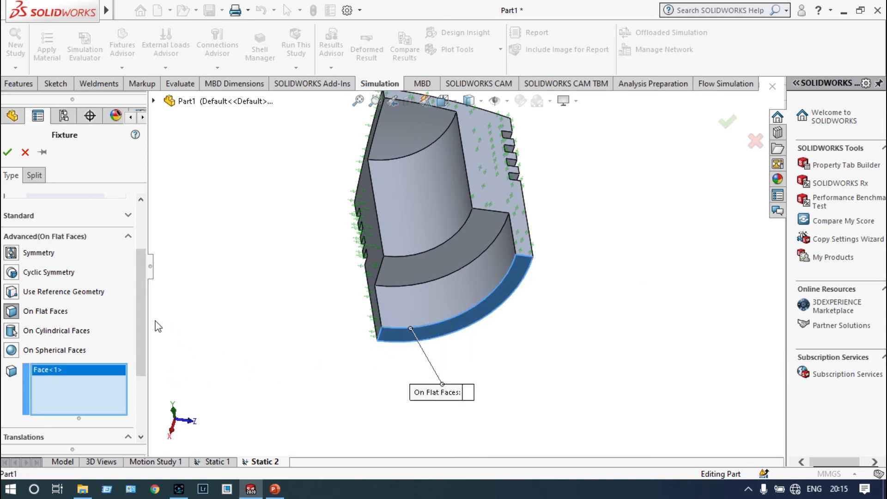
- Restrain the bottom rim face to 0 mm translation along both face directions and normal to the face, and accept the fixture
left_click_drag(144, 325, 147, 383)
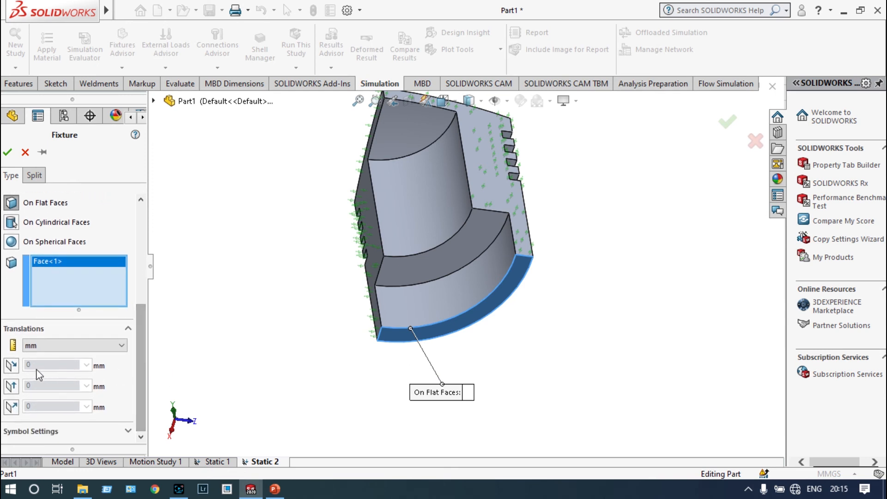
left_click(13, 367)
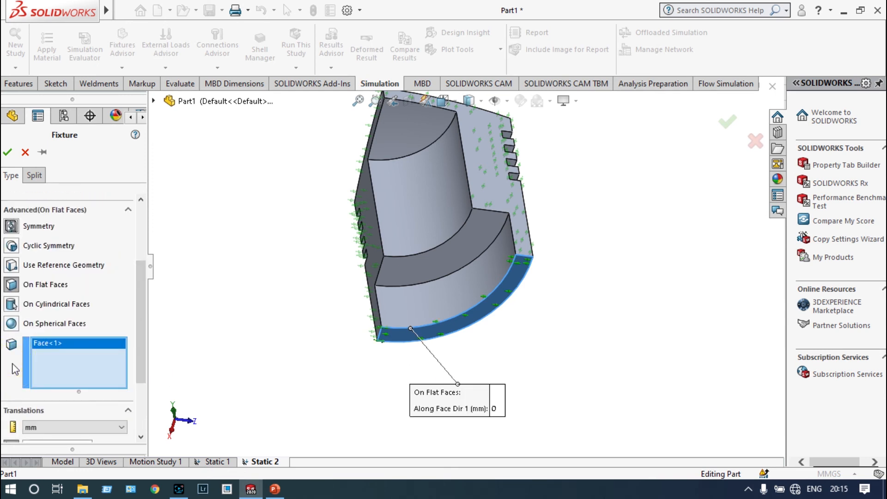
left_click_drag(146, 327, 138, 379)
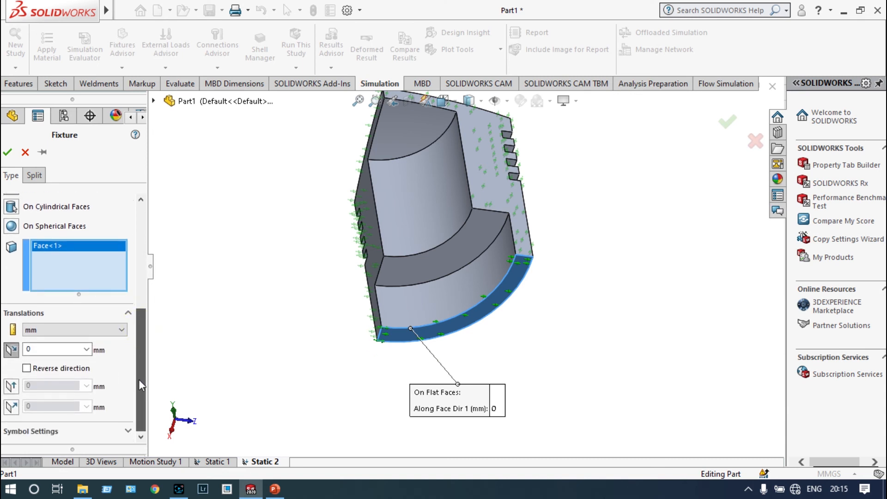
left_click(12, 386)
left_click_drag(139, 332, 139, 395)
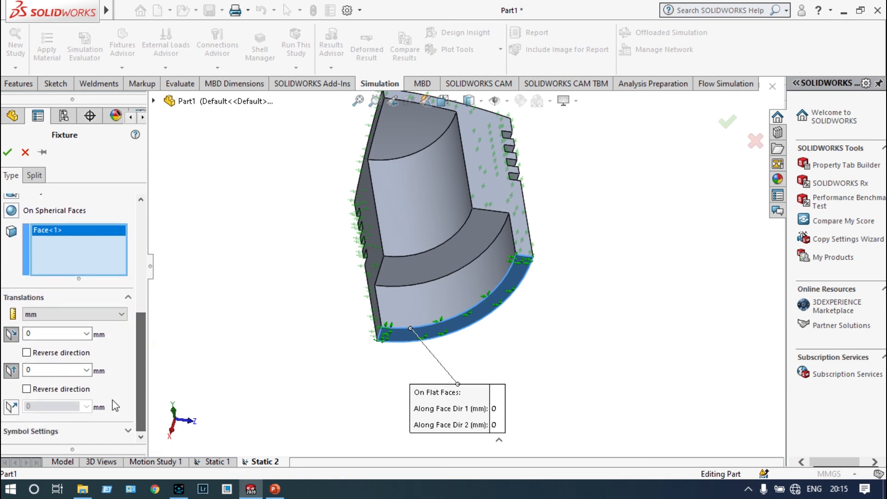
left_click(12, 407)
scroll(146, 340, "down", 5)
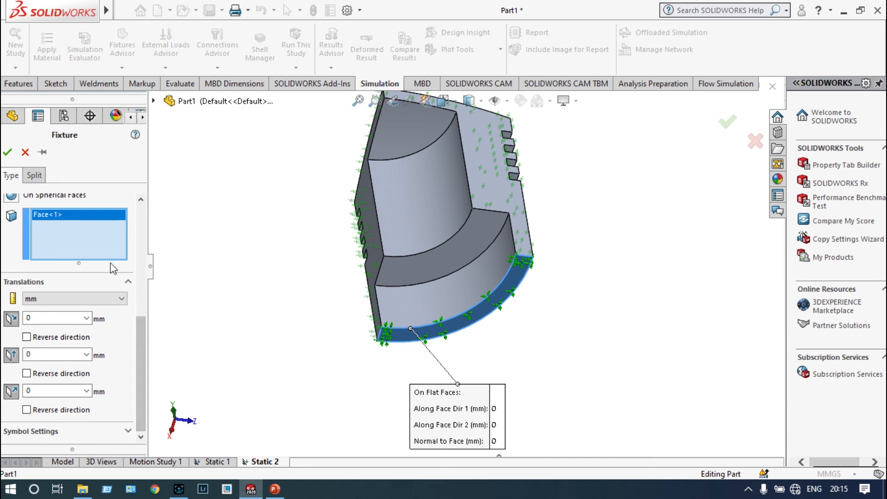
left_click(7, 152)
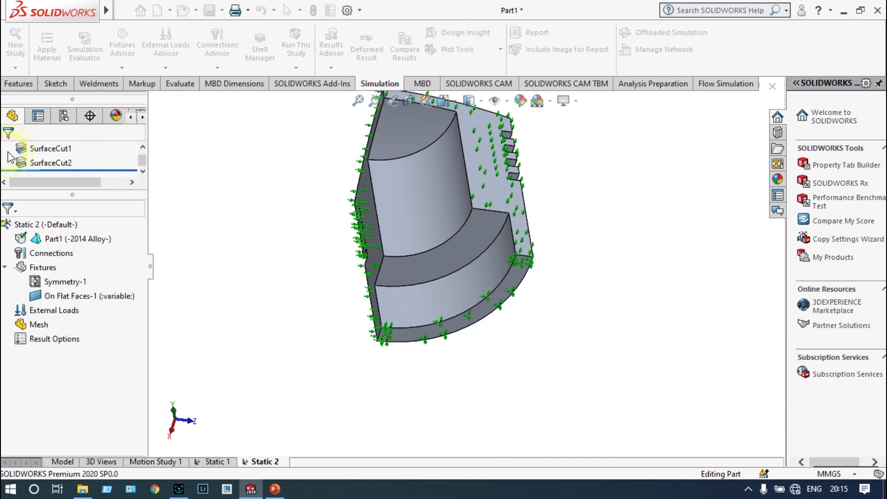
- Apply a pressure of 5 N/mm^2 (MPa) normal to the top crown face of the quarter piston
scroll(207, 251, "up", 2)
middle_click_drag(231, 254, 314, 284)
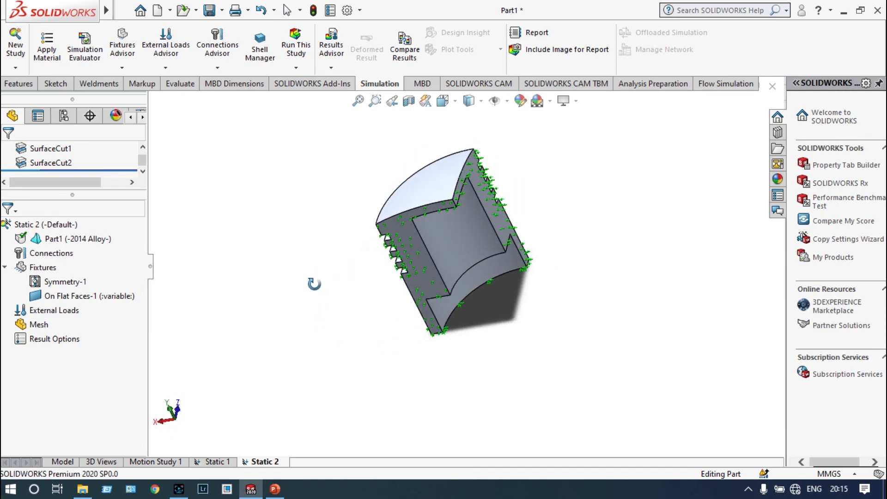
right_click(65, 311)
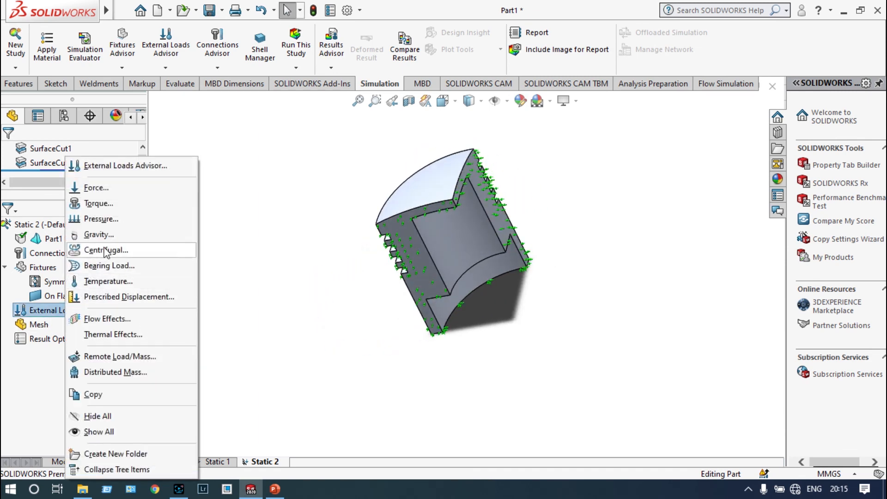
left_click(111, 219)
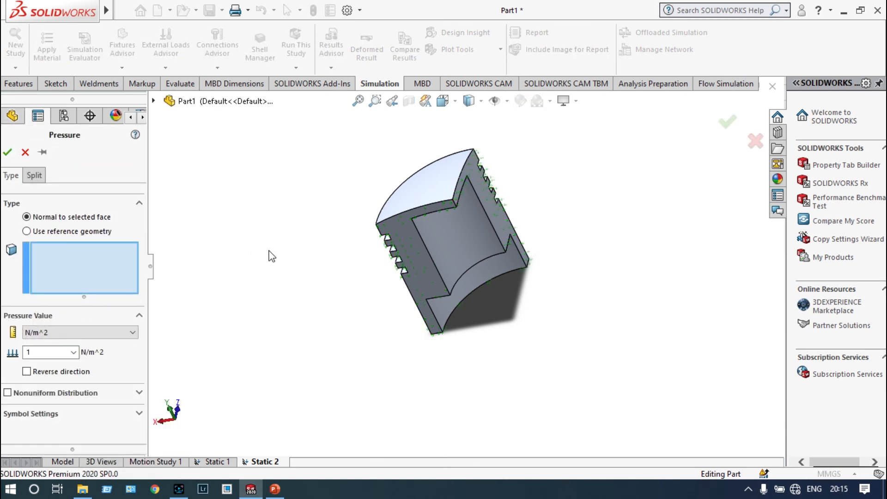
left_click(132, 333)
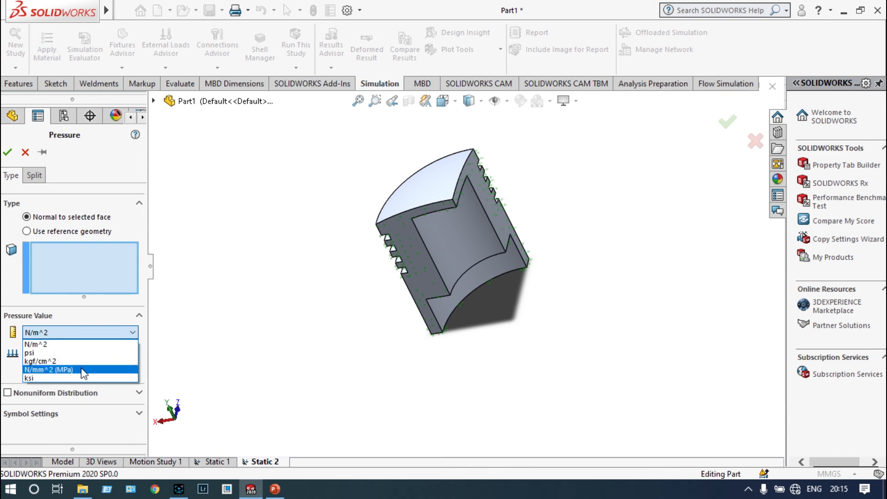
left_click(83, 373)
double_click(54, 354)
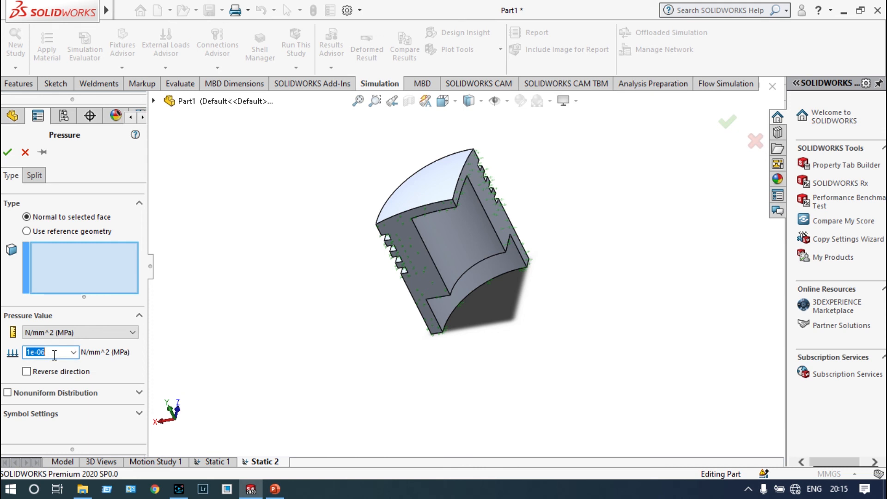
type("5")
left_click(423, 194)
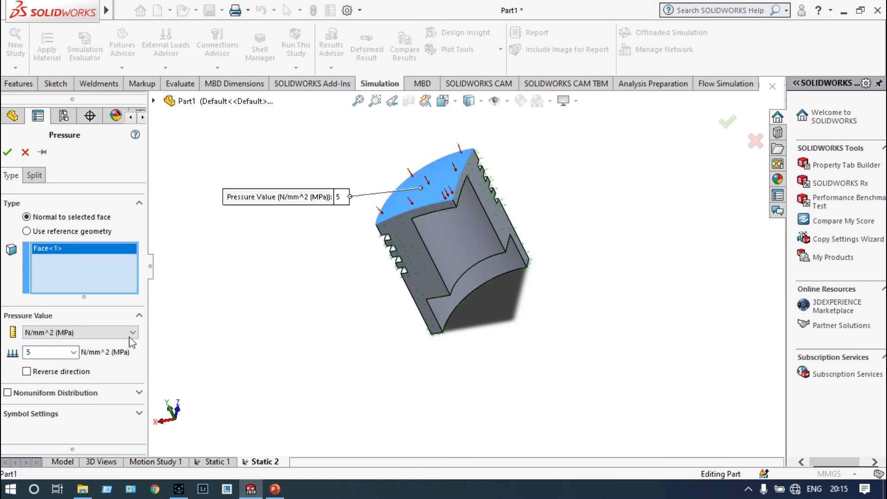
left_click(8, 153)
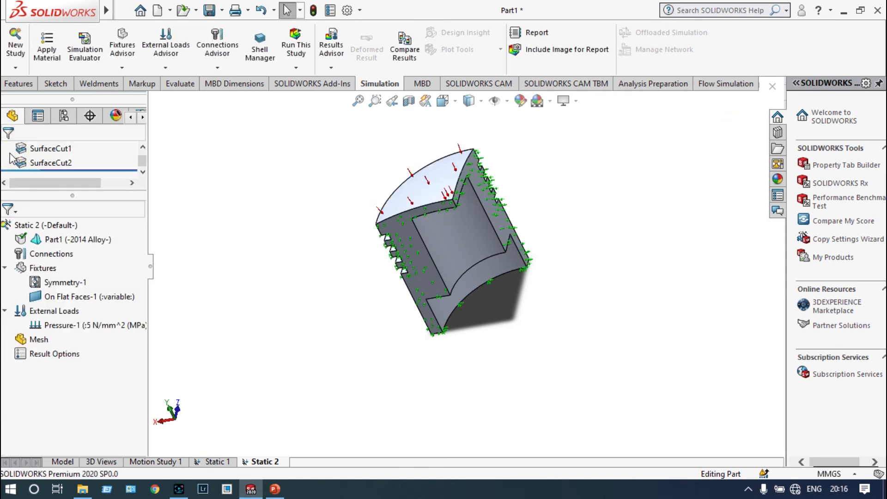
- Mesh and run the quarter-piston study, and set the von Mises stress plot's units to N/mm^2 (MPa)
right_click(45, 343)
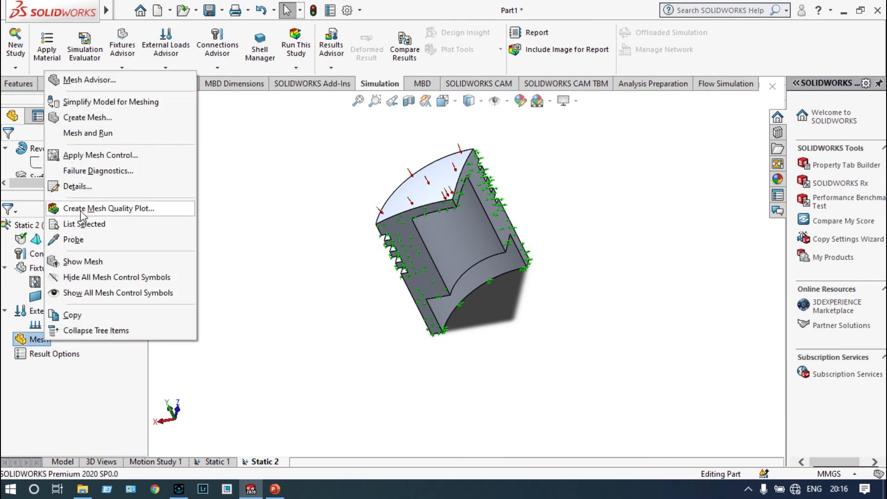
left_click(89, 133)
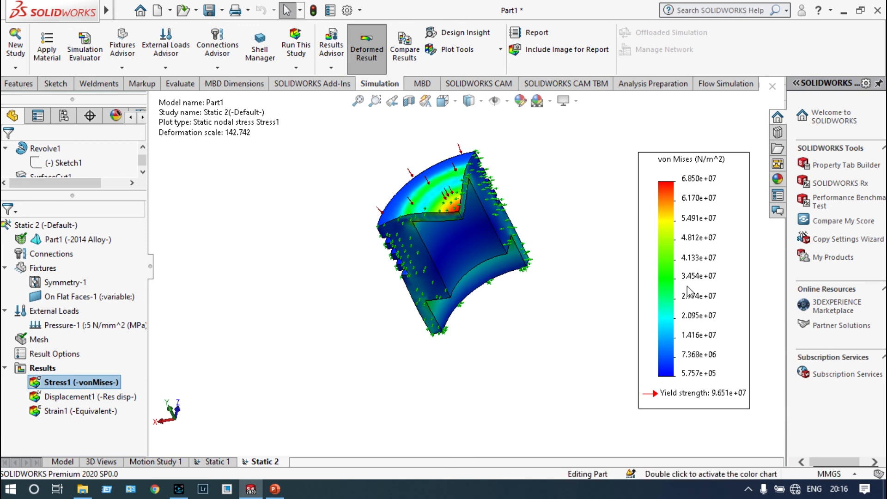
right_click(692, 267)
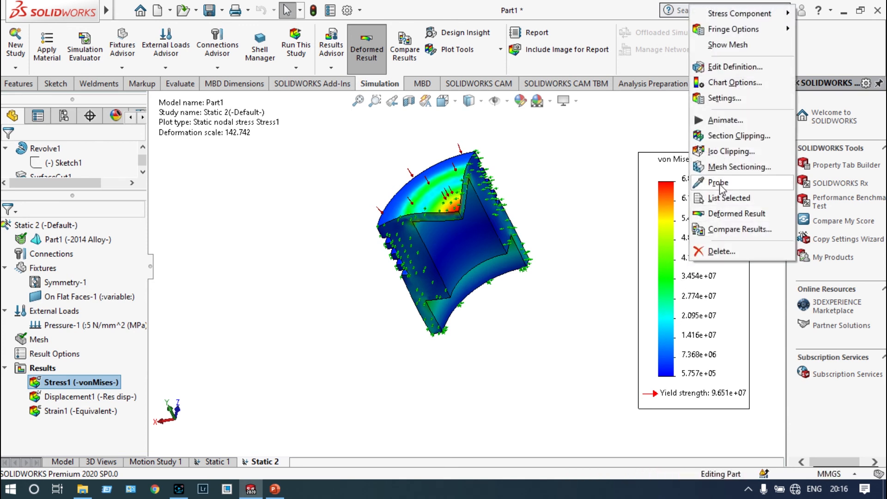
left_click(726, 68)
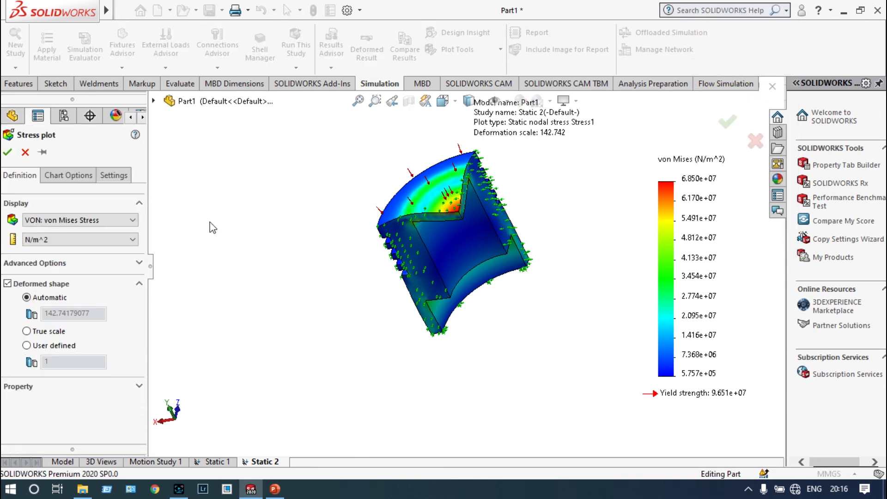
left_click(133, 240)
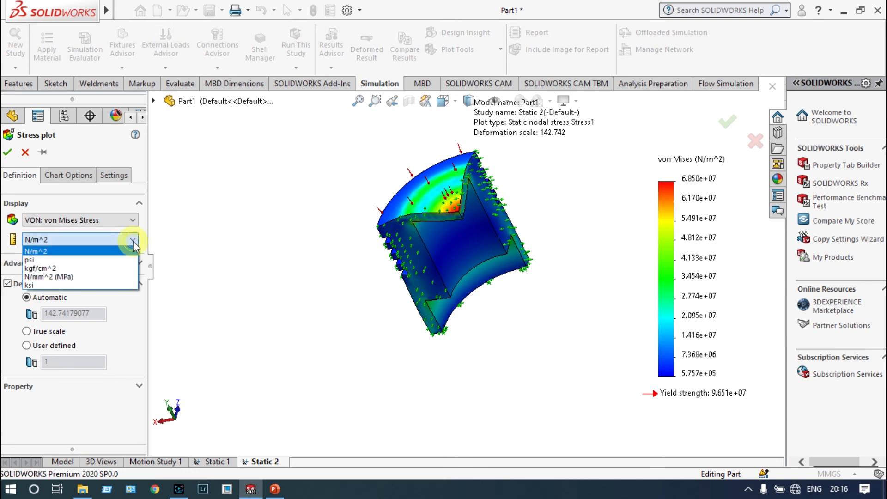
left_click(93, 277)
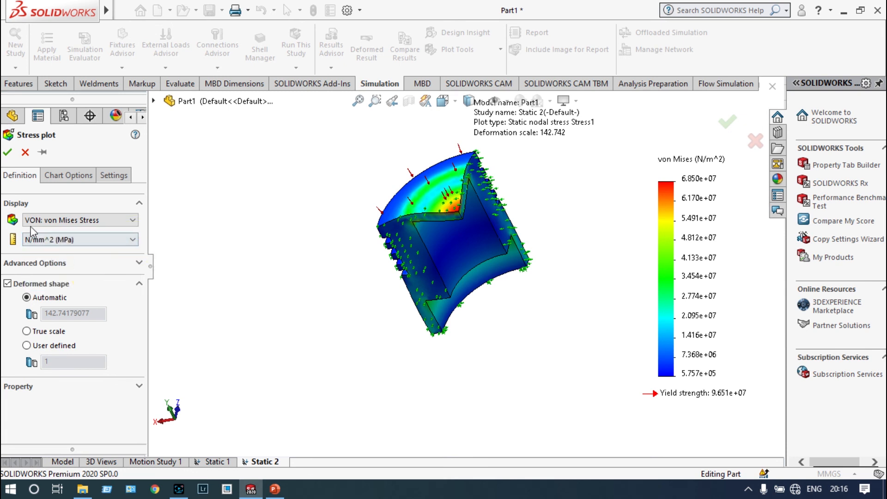
left_click(8, 153)
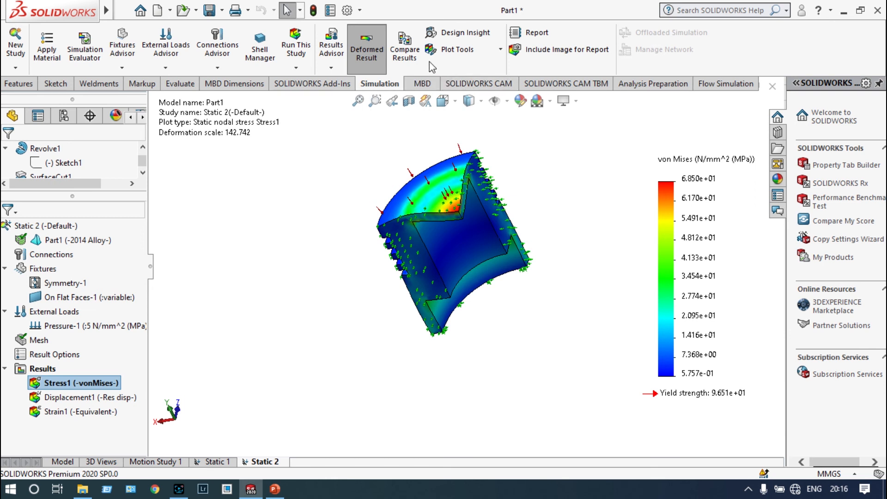
- Create a factor of safety plot for all bodies using the Automatic failure criterion
left_click(331, 67)
mouse_move(331, 116)
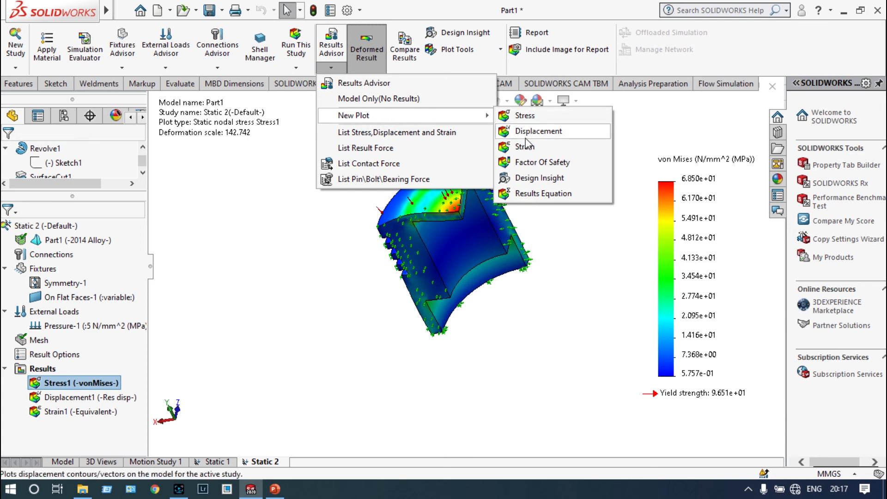
left_click(533, 163)
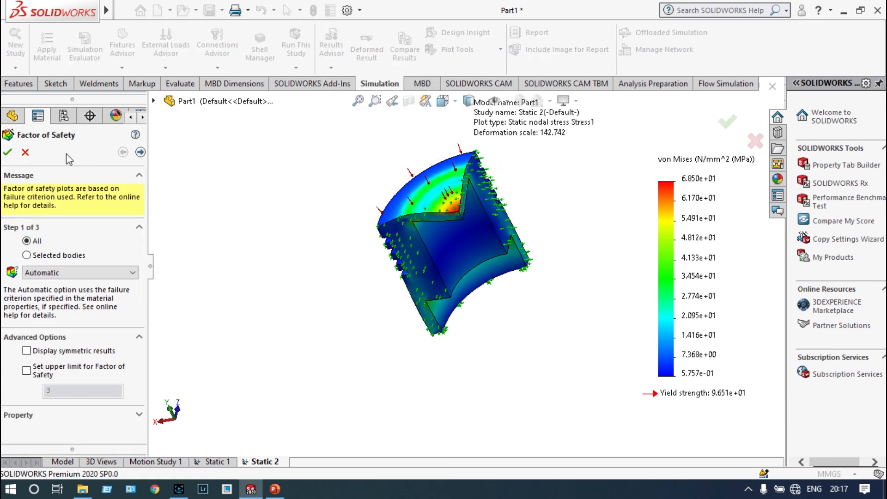
left_click(9, 152)
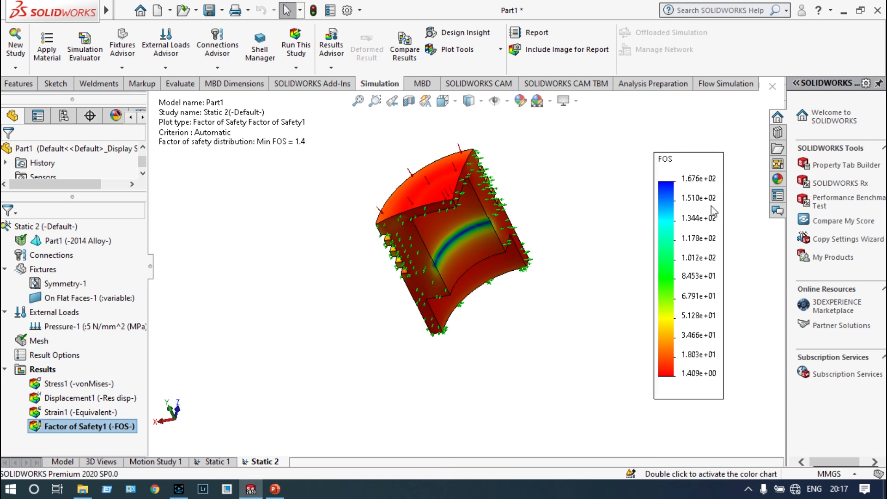
- Examine the factor of safety distribution on the quarter piston's crown, cut faces and inner cavity
middle_click_drag(649, 398, 547, 399)
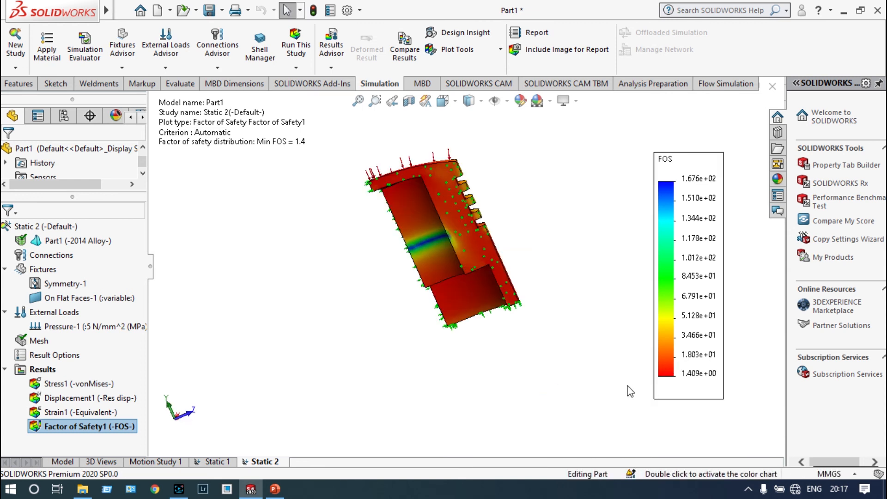
middle_click_drag(601, 360, 604, 375)
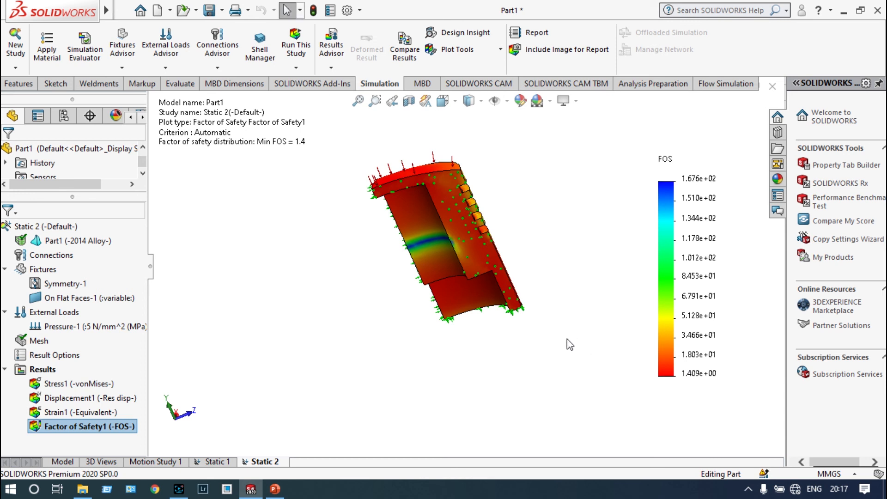
middle_click_drag(471, 153, 481, 201)
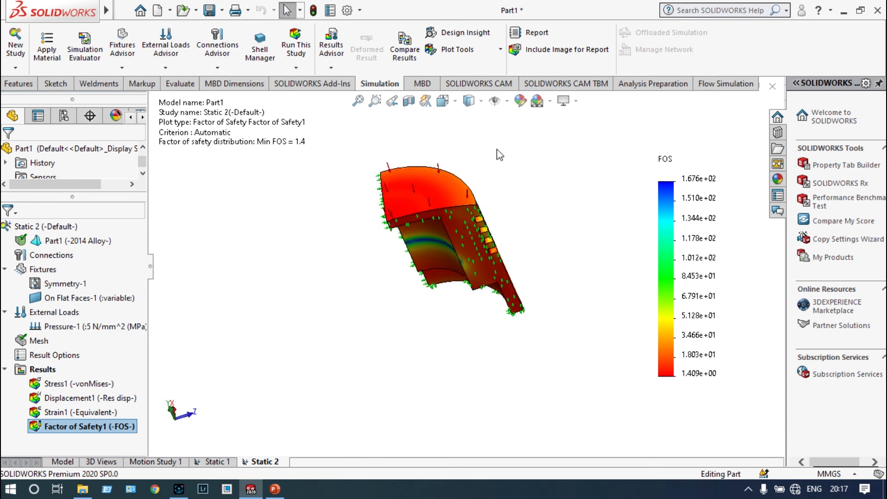
scroll(476, 152, "down", 2)
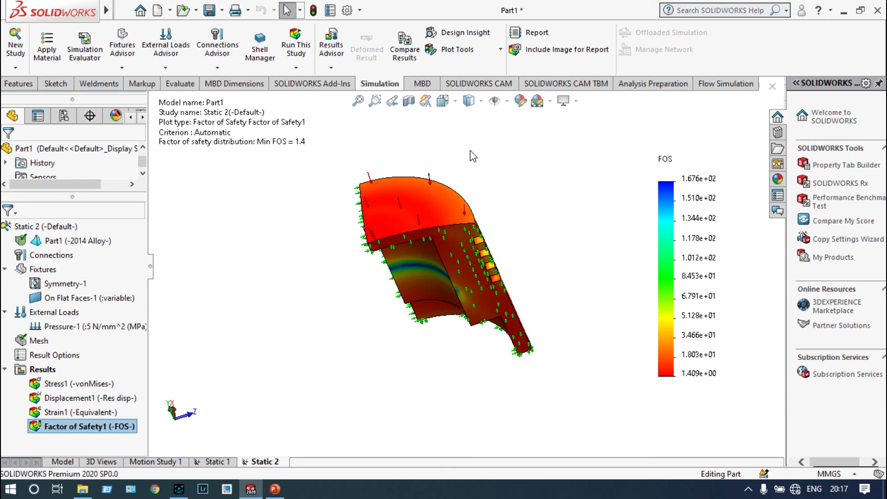
middle_click_drag(471, 153, 593, 237)
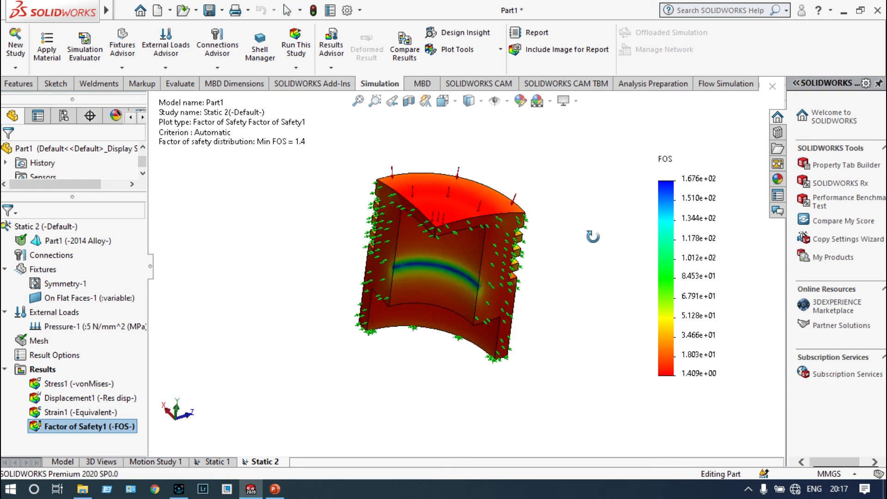
middle_click_drag(562, 193, 467, 178)
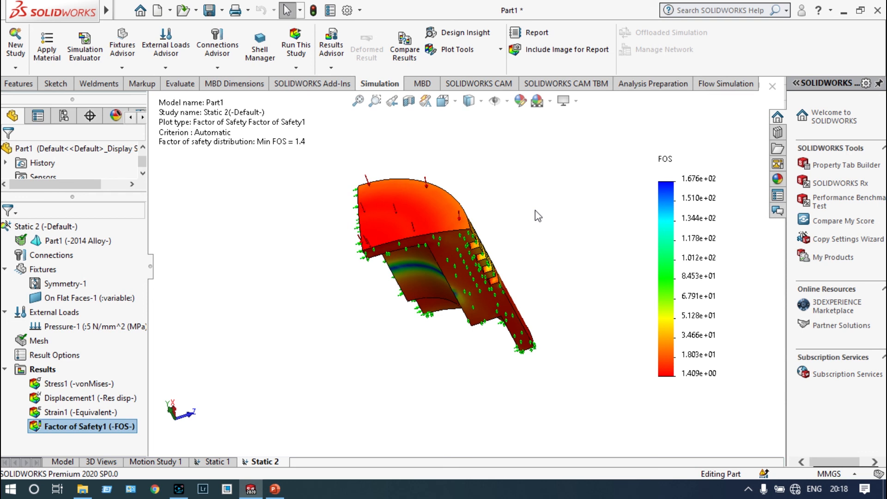
middle_click_drag(536, 211, 556, 177)
key("Escape")
scroll(532, 166, "down", 2)
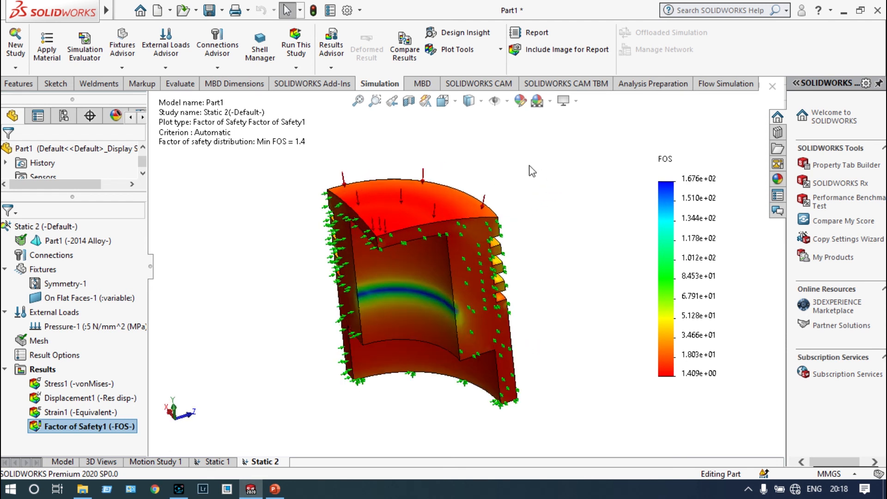